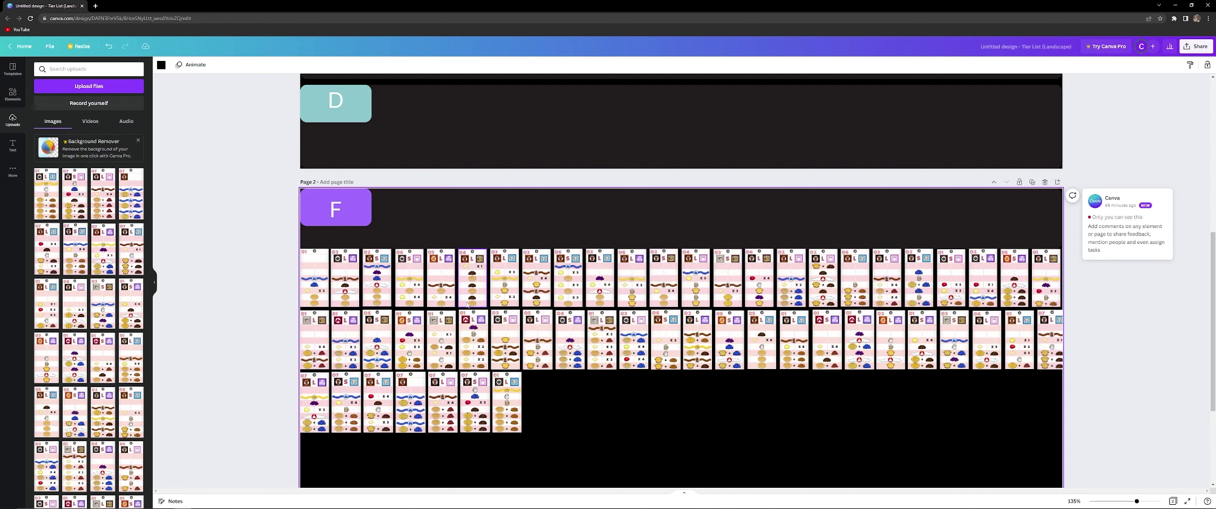
Move the 01 ticket from the start of the unranked rows to the empty area beneath them and enlarge it for reading
{"action": "scroll", "coordinate": [470, 306], "scroll_direction": "down", "scroll_amount": 1}
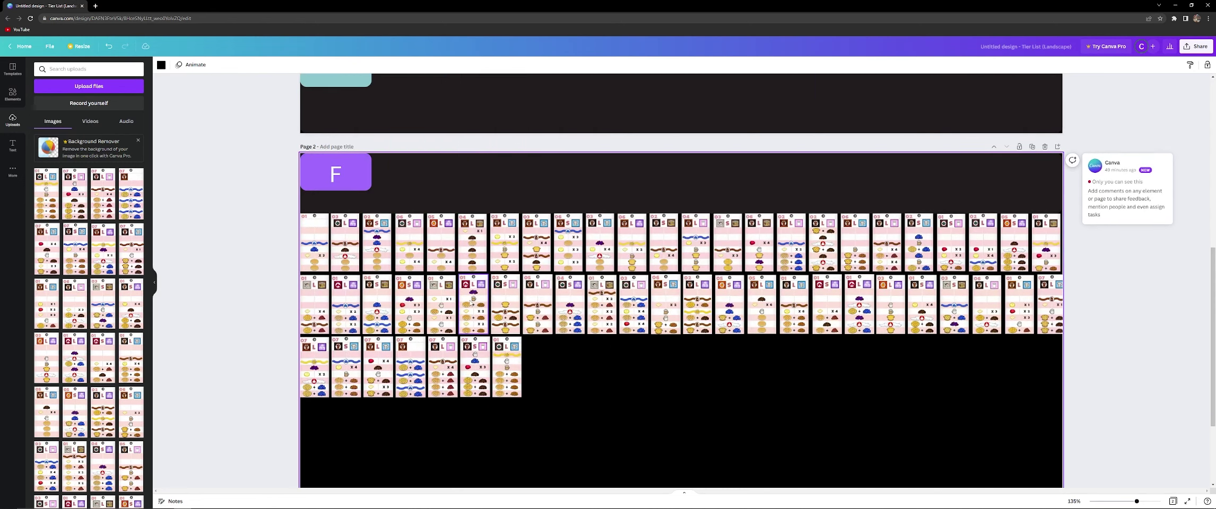
{"action": "scroll", "coordinate": [455, 271], "scroll_direction": "down", "scroll_amount": 1}
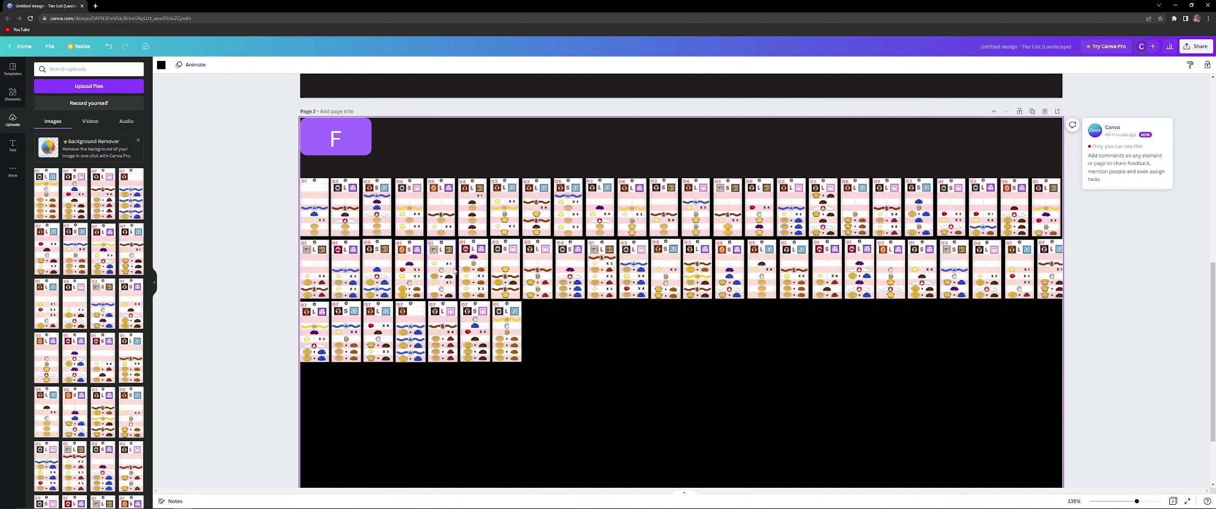
{"action": "scroll", "coordinate": [454, 271], "scroll_direction": "down", "scroll_amount": 2}
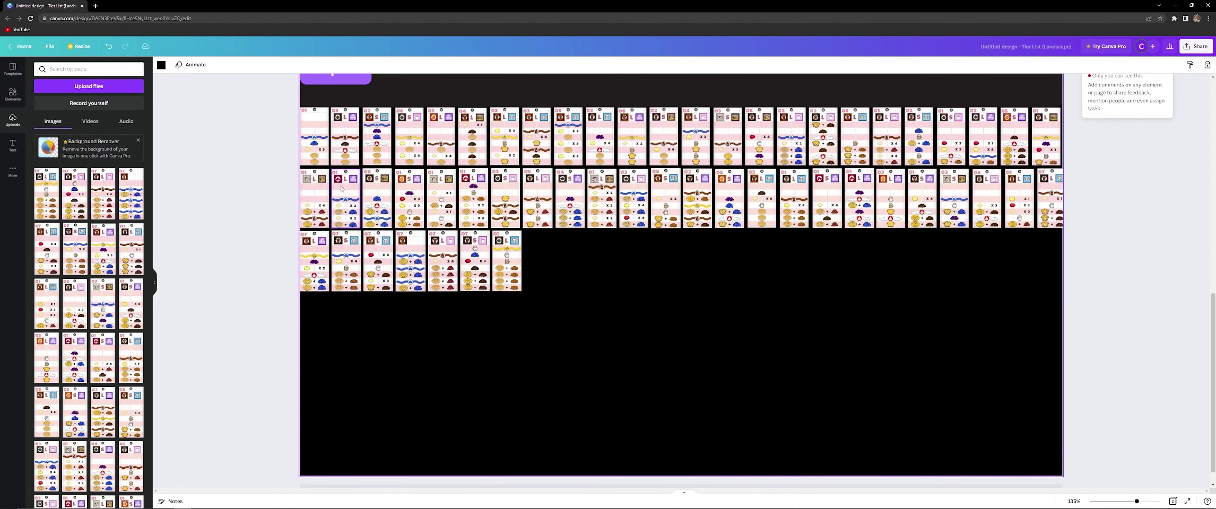
{"action": "left_click_drag", "start_coordinate": [318, 141], "coordinate": [705, 457]}
{"action": "left_click_drag", "start_coordinate": [660, 367], "coordinate": [650, 313]}
{"action": "left_click_drag", "start_coordinate": [694, 403], "coordinate": [704, 422]}
{"action": "left_click_drag", "start_coordinate": [669, 371], "coordinate": [678, 391]}
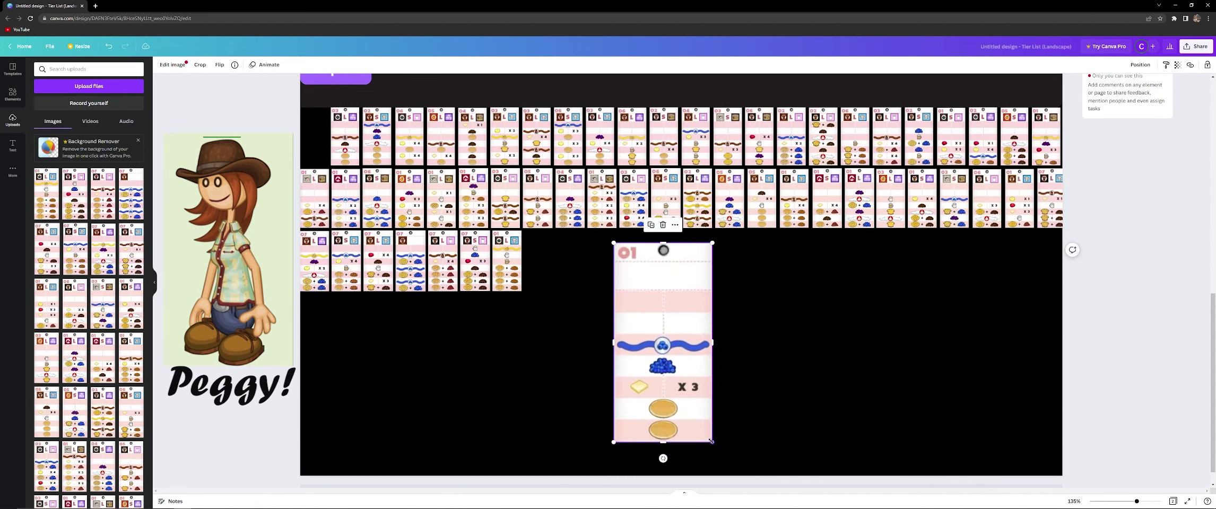
{"action": "left_click_drag", "start_coordinate": [711, 441], "coordinate": [720, 459]}
{"action": "scroll", "coordinate": [738, 403], "scroll_direction": "down", "scroll_amount": 1}
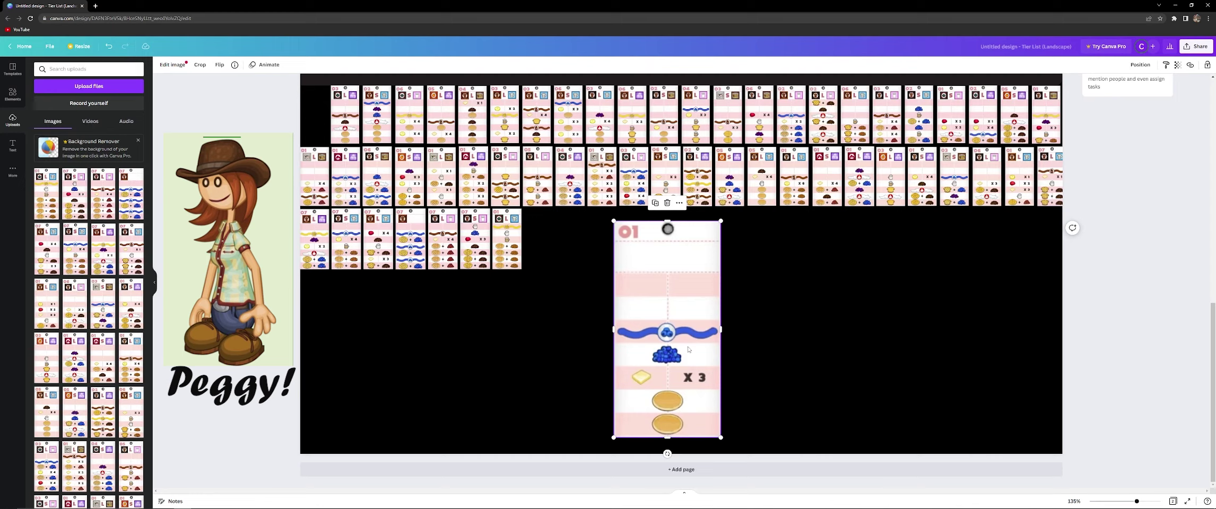
{"action": "mouse_move", "coordinate": [689, 349]}
{"action": "left_mouse_down"}
{"action": "mouse_move", "coordinate": [669, 332]}
{"action": "mouse_move", "coordinate": [689, 350]}
{"action": "left_mouse_up"}
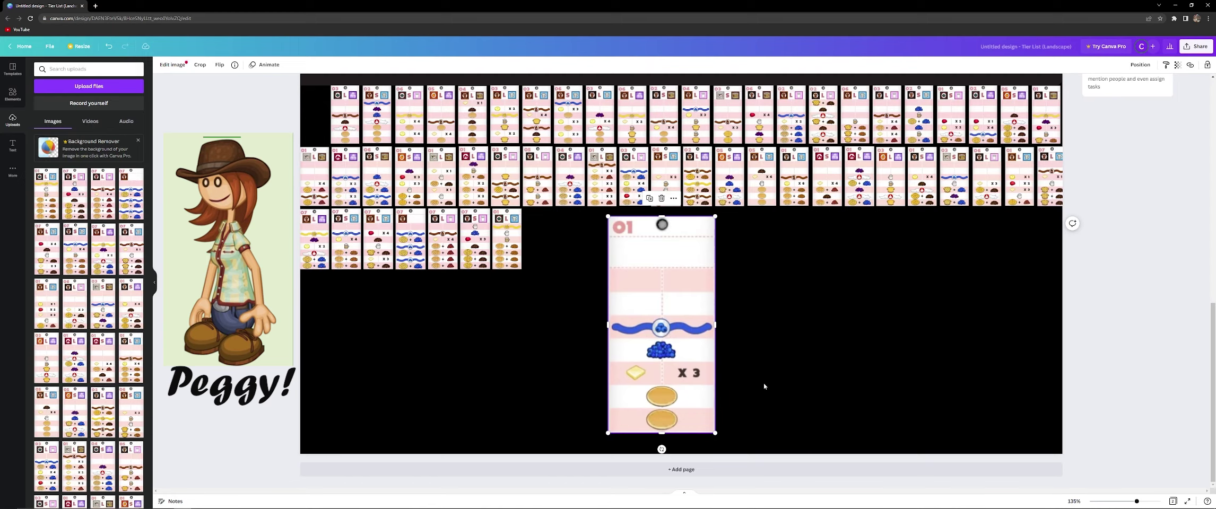
Place the enlarged 01 ticket in the C tier row beside the label and shrink it to fit
{"action": "left_click_drag", "start_coordinate": [672, 335], "coordinate": [467, 372]}
{"action": "left_click_drag", "start_coordinate": [513, 467], "coordinate": [445, 305]}
{"action": "left_click_drag", "start_coordinate": [427, 298], "coordinate": [406, 325]}
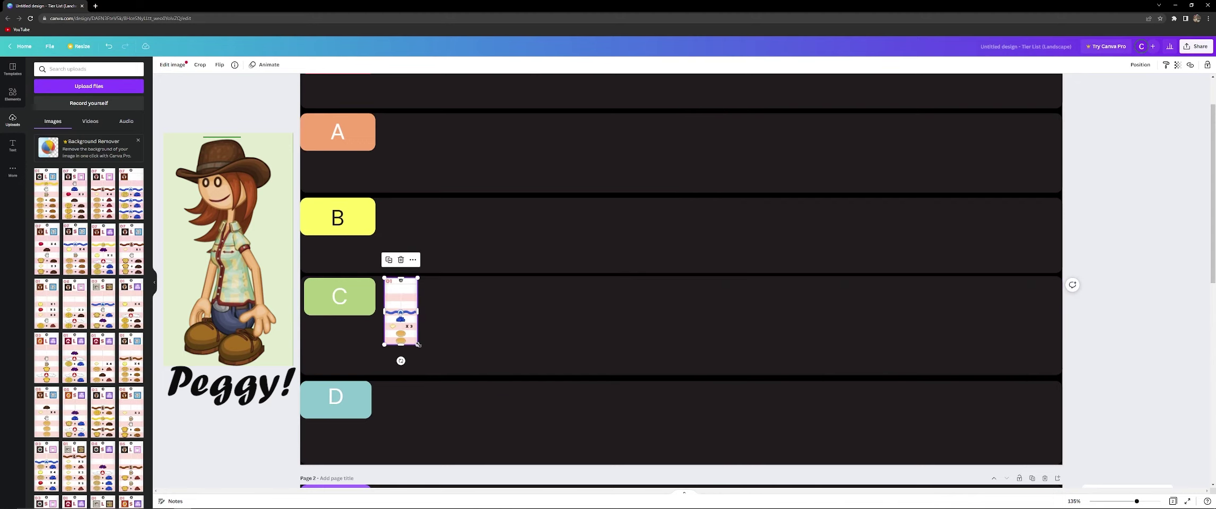
{"action": "left_click_drag", "start_coordinate": [418, 345], "coordinate": [413, 336]}
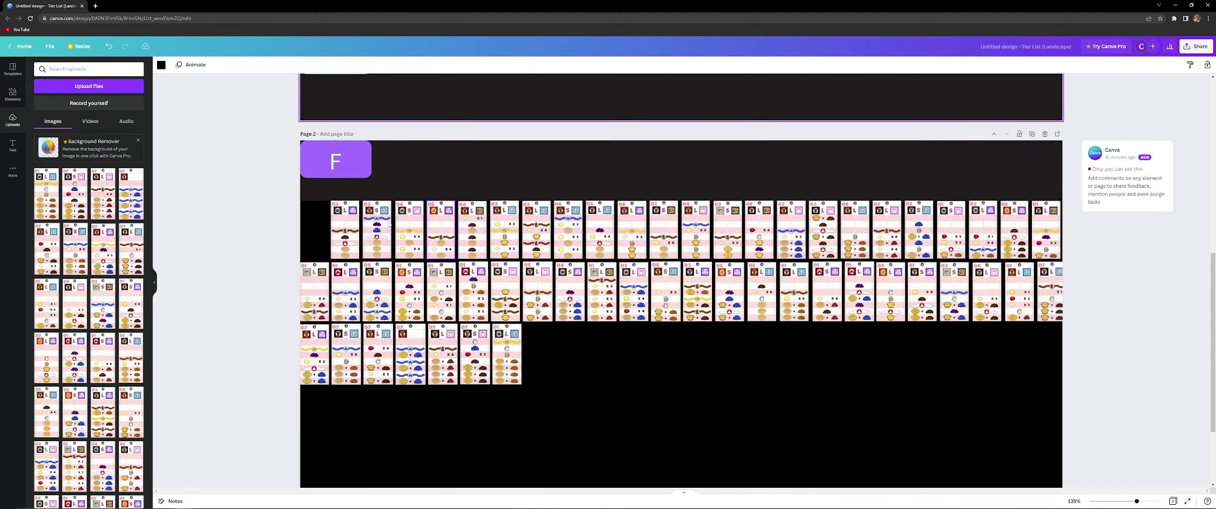
Bring the next unranked ticket, 03 with size L, into the empty area of page 2 and enlarge it
{"action": "scroll", "coordinate": [600, 228], "scroll_direction": "down", "scroll_amount": 1}
{"action": "left_click_drag", "start_coordinate": [342, 189], "coordinate": [711, 472]}
{"action": "scroll", "coordinate": [598, 312], "scroll_direction": "down", "scroll_amount": 1}
{"action": "scroll", "coordinate": [706, 377], "scroll_direction": "down", "scroll_amount": 1}
{"action": "left_click_drag", "start_coordinate": [631, 364], "coordinate": [632, 352]}
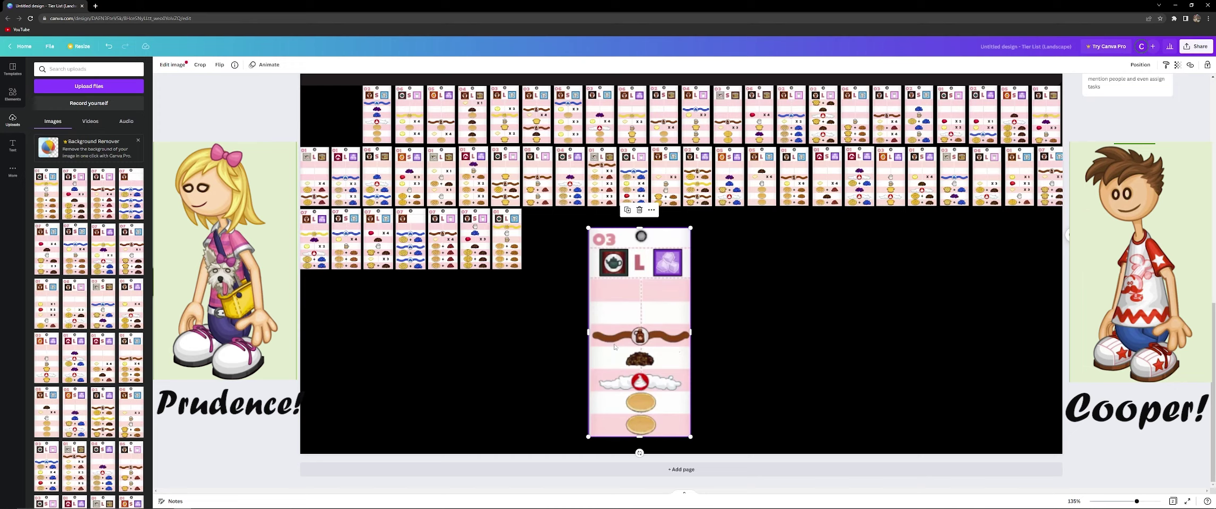
Place the 03 ticket in the S tier row beside the label and shrink it to fit
{"action": "left_click_drag", "start_coordinate": [649, 365], "coordinate": [496, 169]}
{"action": "scroll", "coordinate": [635, 343], "scroll_direction": "up", "scroll_amount": 8}
{"action": "scroll", "coordinate": [630, 341], "scroll_direction": "up", "scroll_amount": 3}
{"action": "left_click_drag", "start_coordinate": [480, 273], "coordinate": [419, 155]}
{"action": "left_click_drag", "start_coordinate": [400, 124], "coordinate": [404, 146]}
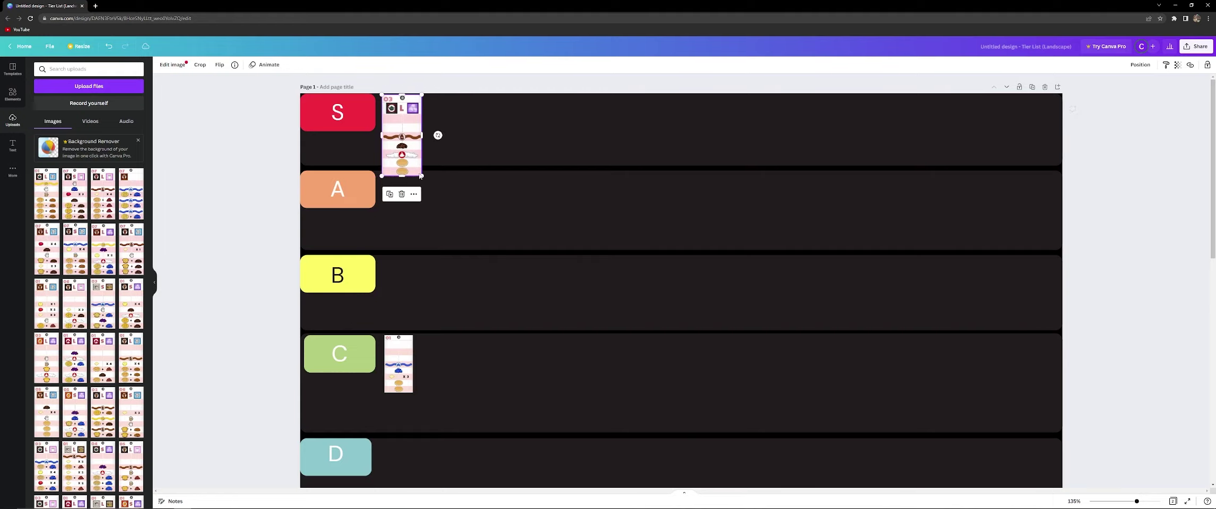
{"action": "left_click_drag", "start_coordinate": [422, 176], "coordinate": [417, 151]}
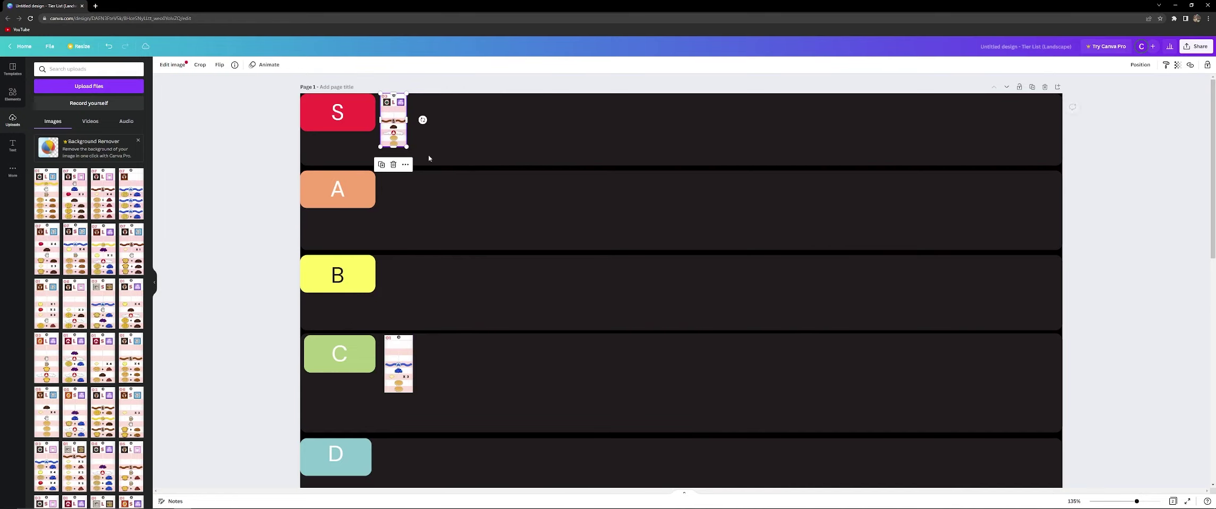
Bring the next unranked ticket, 02 with size S, into the empty area of page 2 and enlarge it
{"action": "scroll", "coordinate": [530, 302], "scroll_direction": "down", "scroll_amount": 5}
{"action": "scroll", "coordinate": [531, 305], "scroll_direction": "down", "scroll_amount": 5}
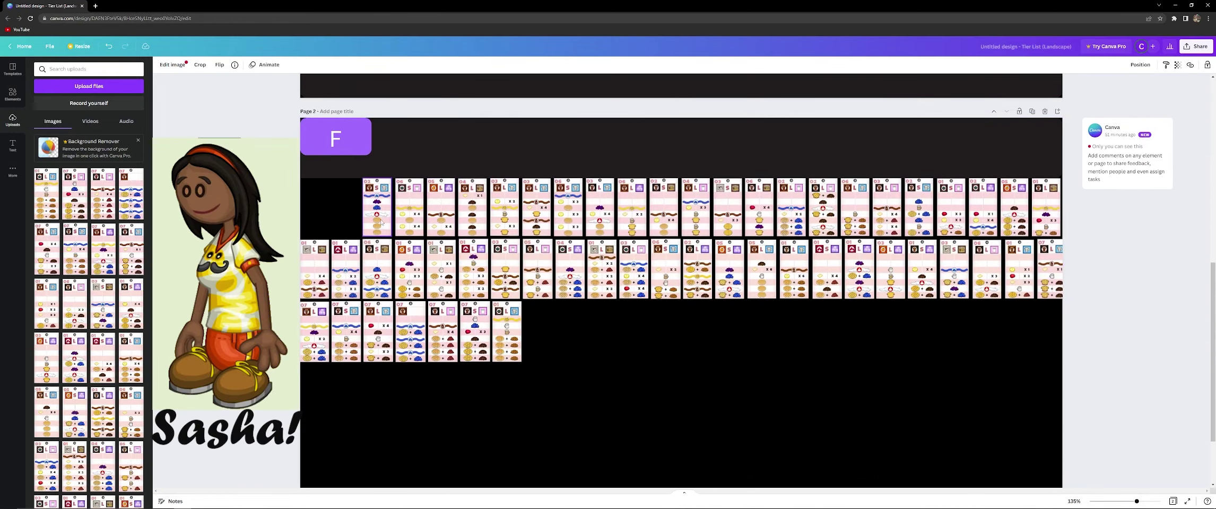
{"action": "scroll", "coordinate": [576, 342], "scroll_direction": "down", "scroll_amount": 1}
{"action": "left_click_drag", "start_coordinate": [380, 207], "coordinate": [702, 422]}
{"action": "scroll", "coordinate": [575, 343], "scroll_direction": "down", "scroll_amount": 2}
{"action": "left_click_drag", "start_coordinate": [624, 344], "coordinate": [627, 330]}
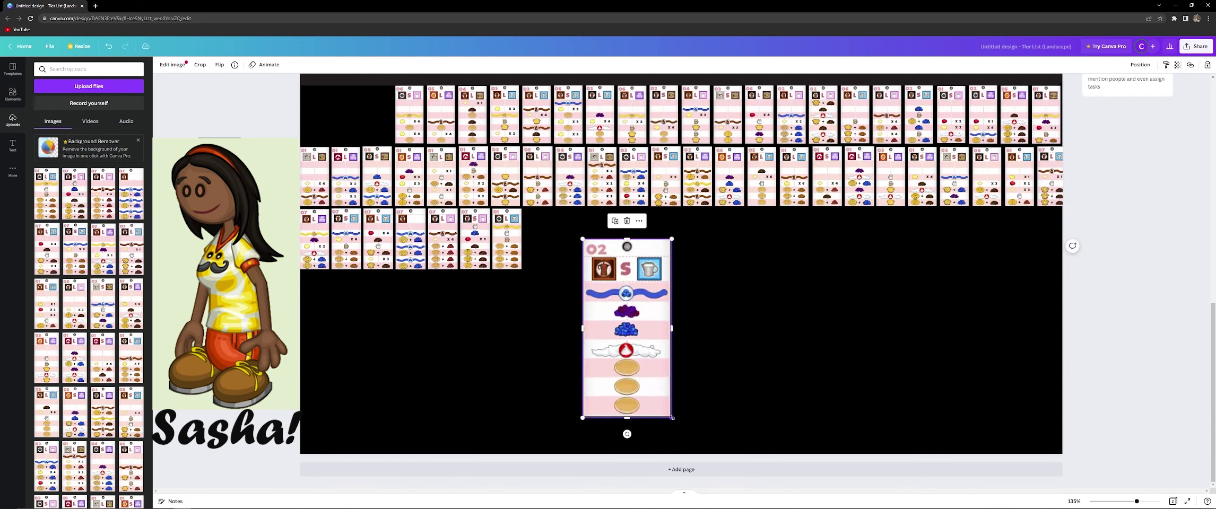
{"action": "left_click_drag", "start_coordinate": [671, 422], "coordinate": [697, 437]}
{"action": "left_click_drag", "start_coordinate": [660, 394], "coordinate": [660, 382]}
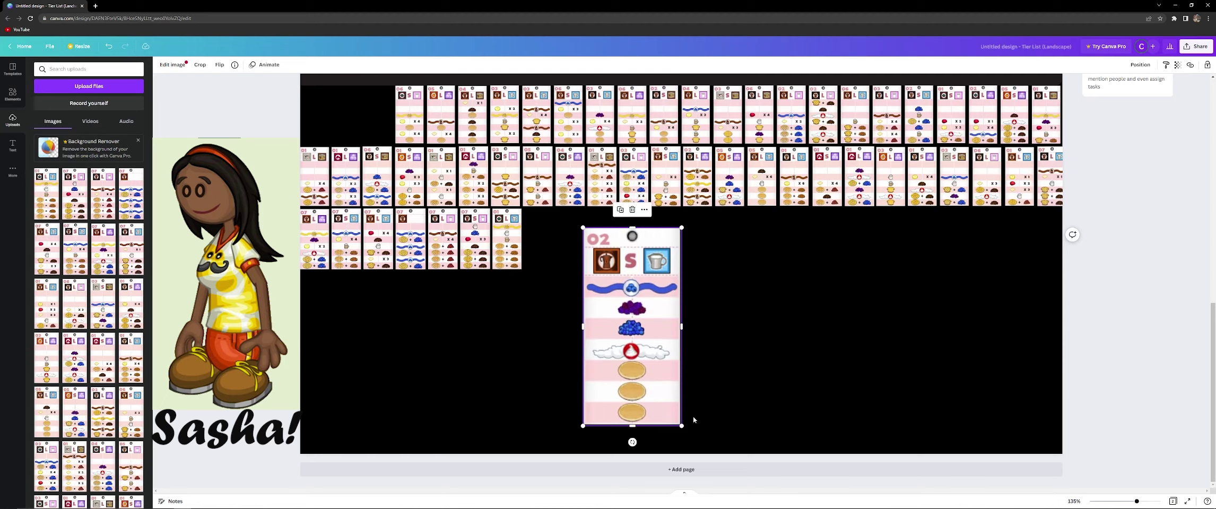
{"action": "left_click_drag", "start_coordinate": [682, 425], "coordinate": [685, 433]}
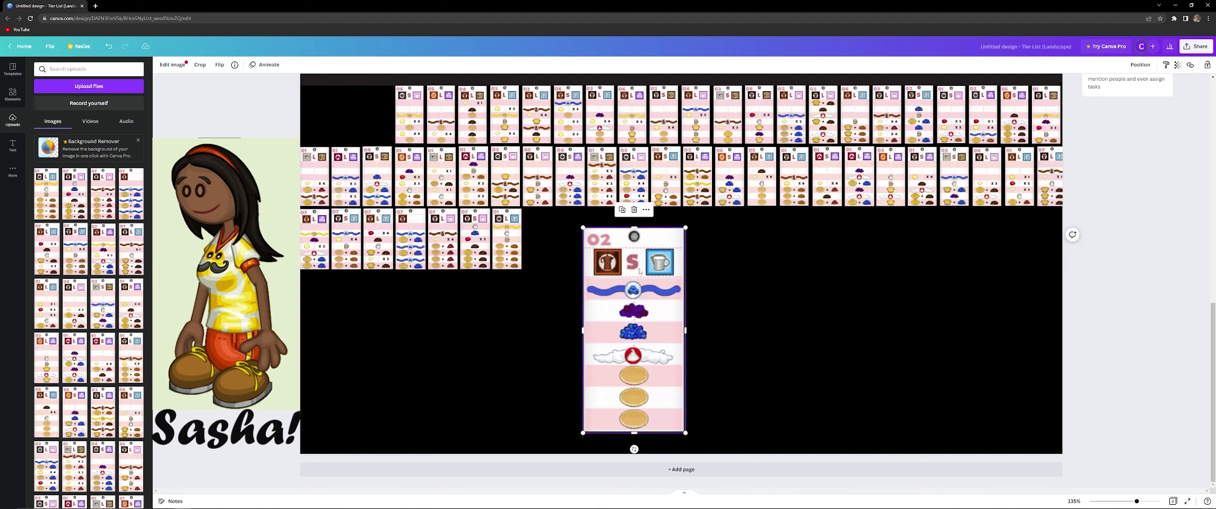
Shrink the 02 ticket and place it in the C tier row next to the 01 ticket
{"action": "left_click_drag", "start_coordinate": [639, 307], "coordinate": [483, 334]}
{"action": "scroll", "coordinate": [638, 309], "scroll_direction": "up", "scroll_amount": 6}
{"action": "scroll", "coordinate": [539, 271], "scroll_direction": "up", "scroll_amount": 2}
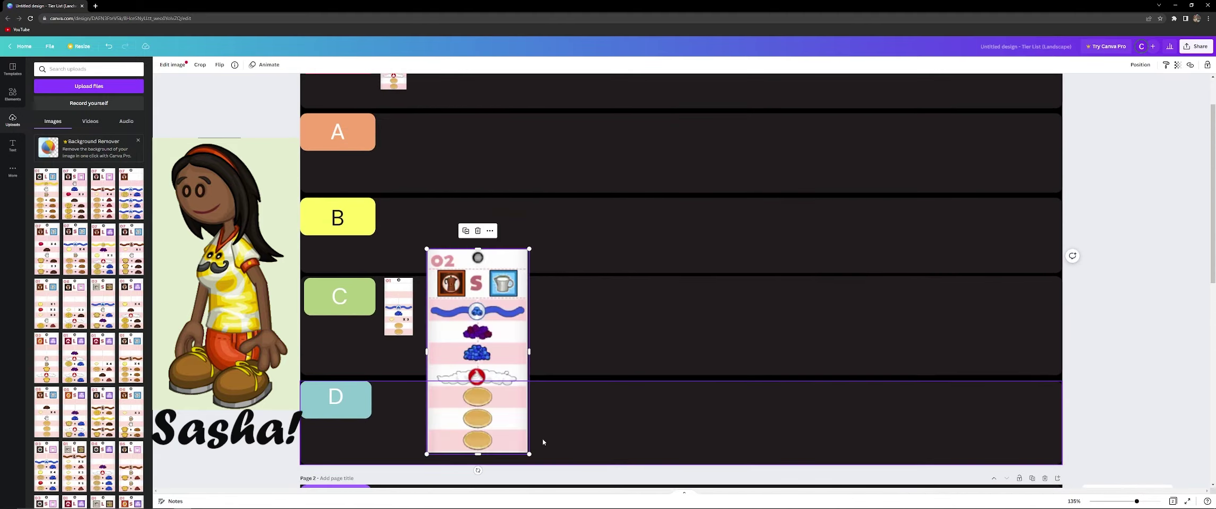
{"action": "left_click_drag", "start_coordinate": [527, 453], "coordinate": [451, 329]}
{"action": "left_click_drag", "start_coordinate": [446, 297], "coordinate": [436, 323]}
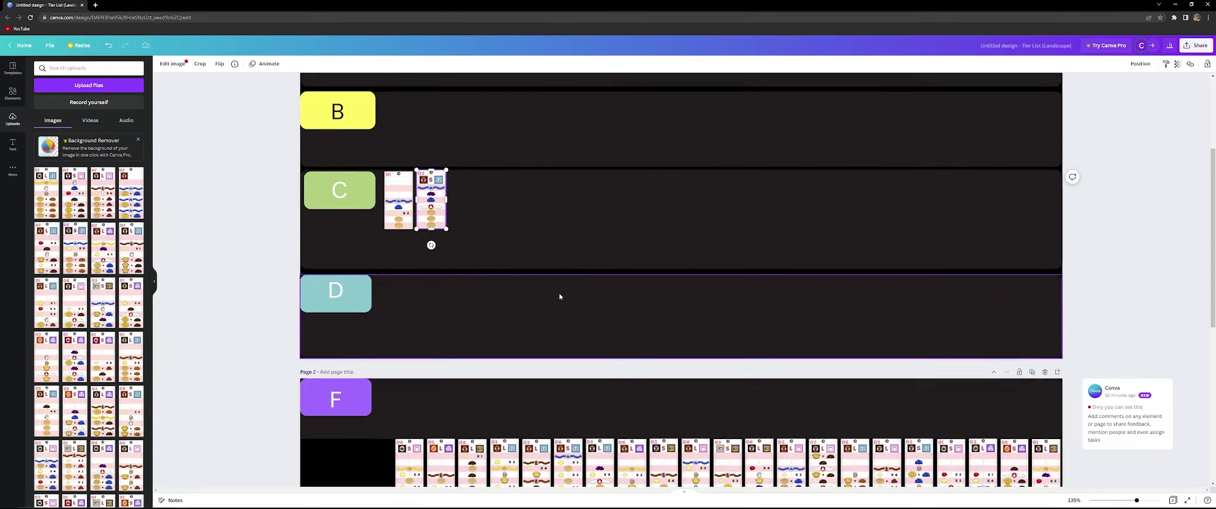
Enlarge the next unranked ticket, 06 with size S, for reading and place it at reduced size in the B tier row
{"action": "scroll", "coordinate": [560, 295], "scroll_direction": "down", "scroll_amount": 5}
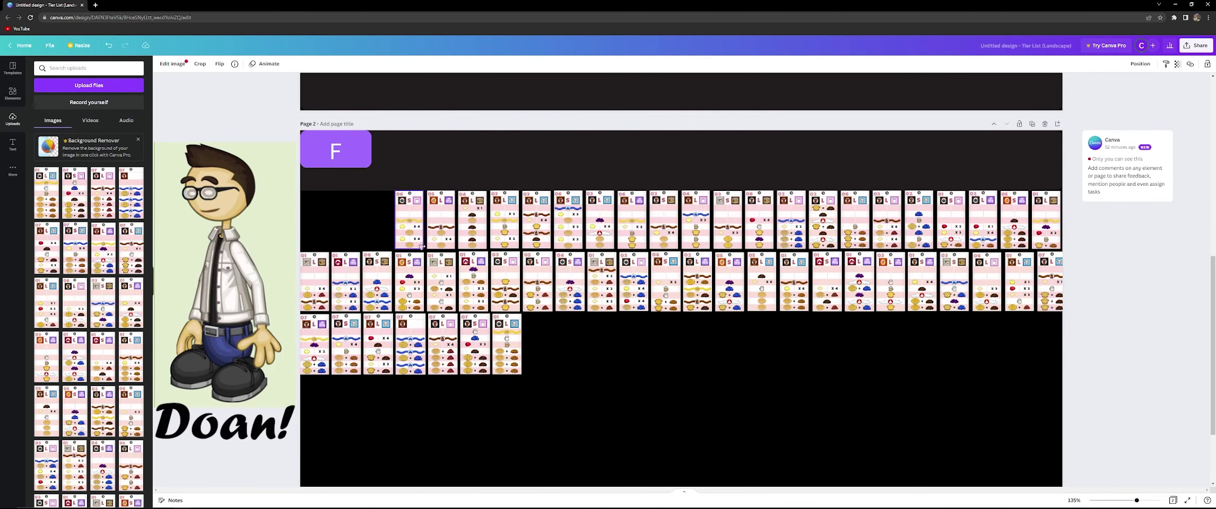
{"action": "scroll", "coordinate": [488, 276], "scroll_direction": "down", "scroll_amount": 2}
{"action": "left_click_drag", "start_coordinate": [422, 246], "coordinate": [668, 438]}
{"action": "left_click_drag", "start_coordinate": [621, 358], "coordinate": [630, 348]}
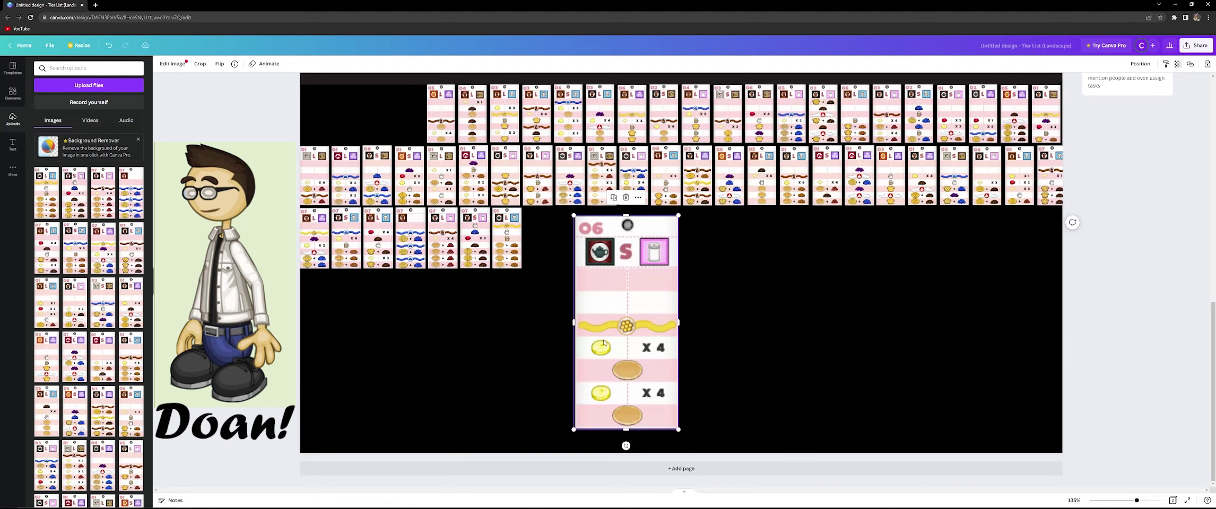
{"action": "left_click_drag", "start_coordinate": [598, 339], "coordinate": [458, 340]}
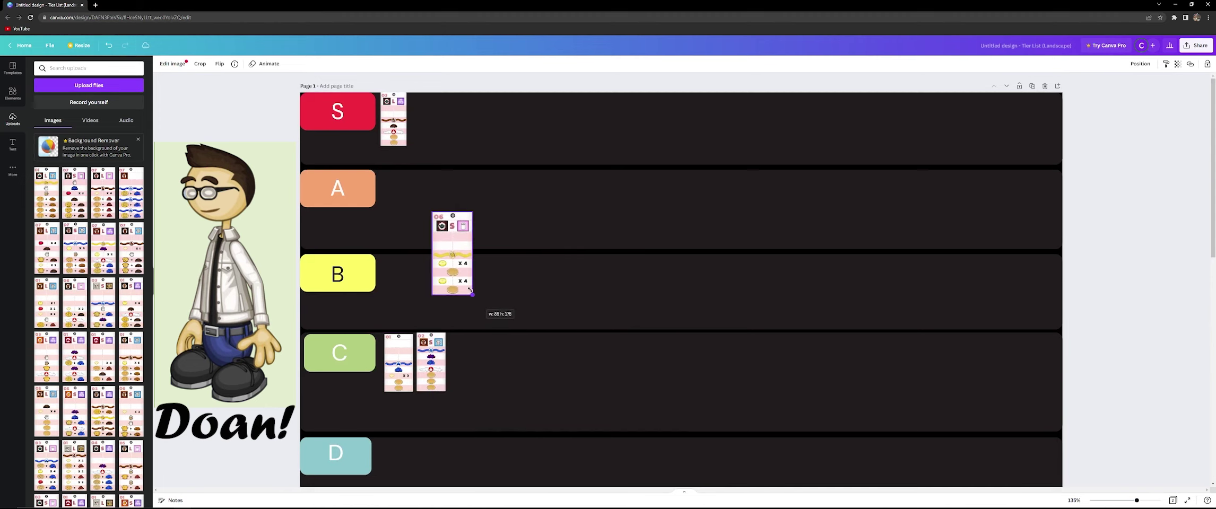
{"action": "left_click", "coordinate": [503, 287]}
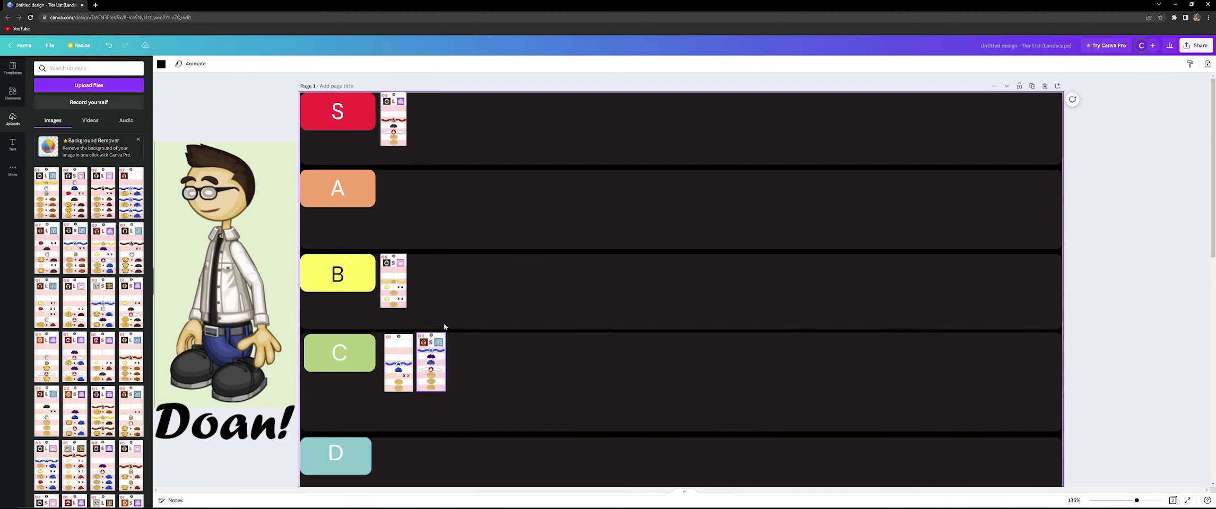
Bring the next unranked ticket, 05 with size L, into the empty area of page 2 and enlarge it
{"action": "scroll", "coordinate": [529, 333], "scroll_direction": "down", "scroll_amount": 5}
{"action": "scroll", "coordinate": [535, 299], "scroll_direction": "down", "scroll_amount": 2}
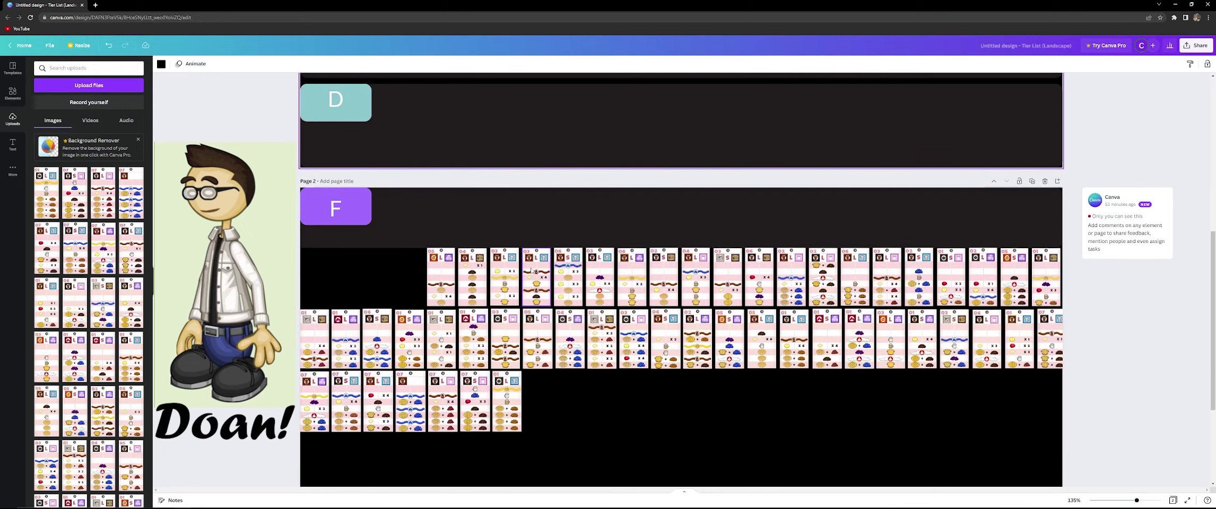
{"action": "scroll", "coordinate": [531, 271], "scroll_direction": "down", "scroll_amount": 1}
{"action": "left_click_drag", "start_coordinate": [441, 245], "coordinate": [682, 432]}
{"action": "scroll", "coordinate": [536, 292], "scroll_direction": "down", "scroll_amount": 3}
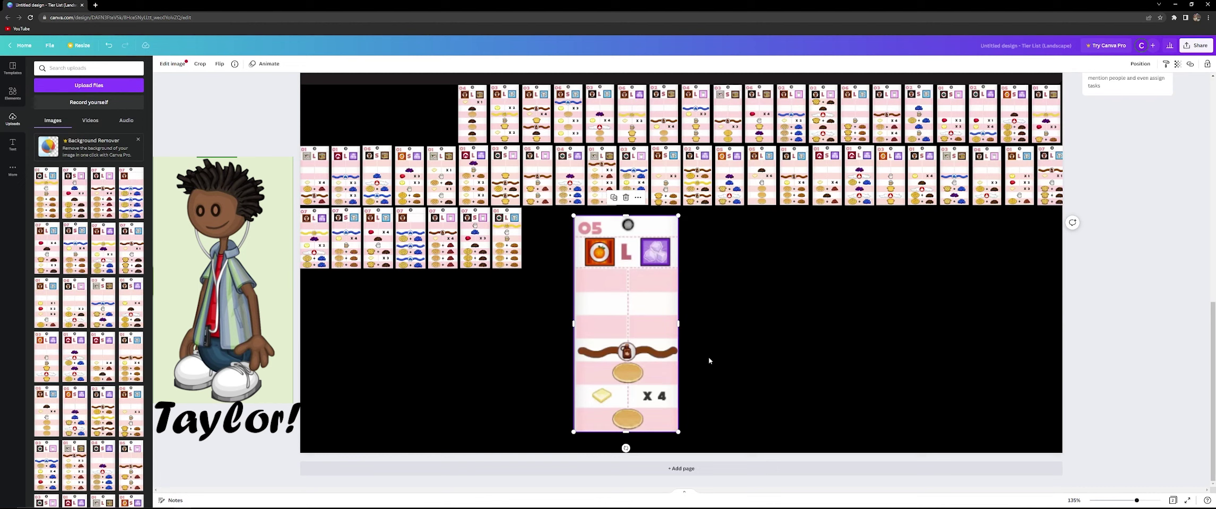
{"action": "left_click_drag", "start_coordinate": [680, 432], "coordinate": [683, 437]}
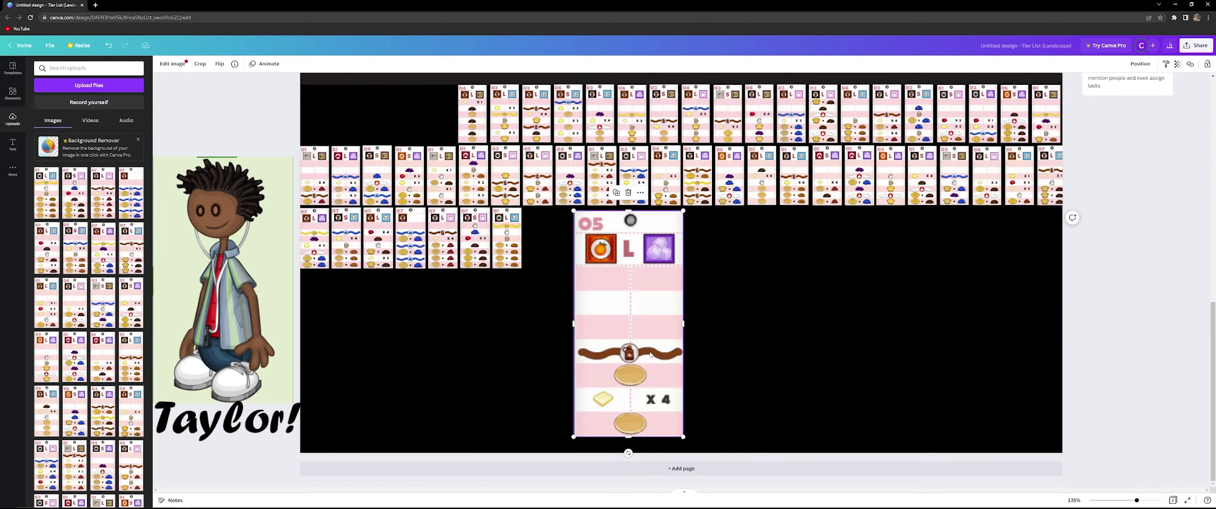
Place the 05 ticket in the A tier row beside the label and shrink it to fit
{"action": "left_click_drag", "start_coordinate": [650, 355], "coordinate": [522, 297]}
{"action": "scroll", "coordinate": [649, 350], "scroll_direction": "up", "scroll_amount": 5}
{"action": "scroll", "coordinate": [608, 344], "scroll_direction": "up", "scroll_amount": 5}
{"action": "left_click_drag", "start_coordinate": [555, 378], "coordinate": [522, 243]}
{"action": "left_click_drag", "start_coordinate": [470, 199], "coordinate": [404, 216]}
{"action": "left_click_drag", "start_coordinate": [422, 256], "coordinate": [406, 227]}
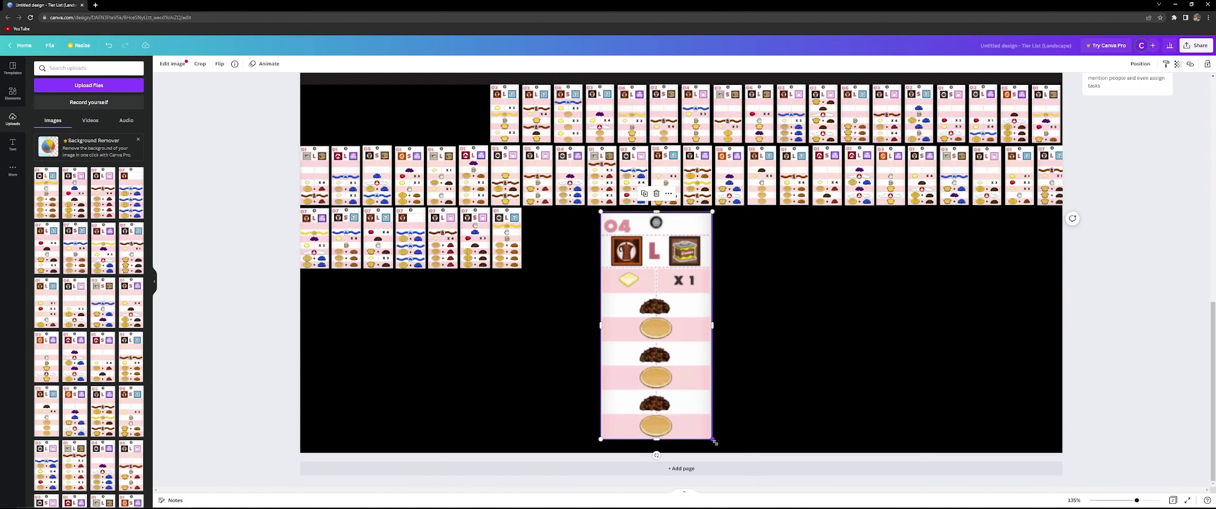
Enlarge the 04 ticket slightly for reading and place it at reduced size as the third ticket in the C tier row
{"action": "left_click_drag", "start_coordinate": [715, 442], "coordinate": [719, 450]}
{"action": "left_click", "coordinate": [742, 394]}
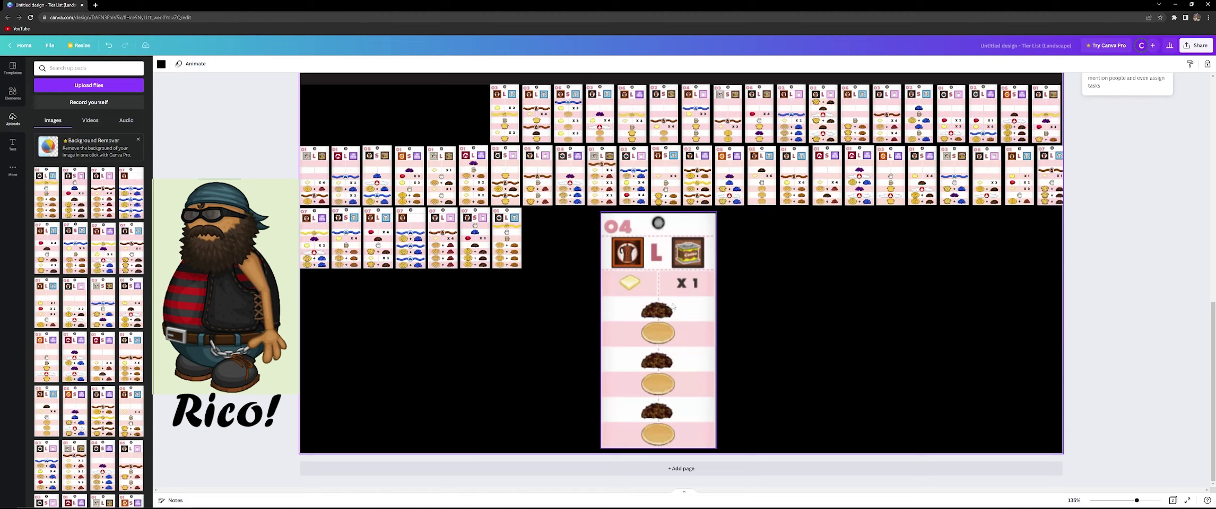
{"action": "left_click_drag", "start_coordinate": [673, 307], "coordinate": [516, 300]}
{"action": "scroll", "coordinate": [631, 319], "scroll_direction": "up", "scroll_amount": 5}
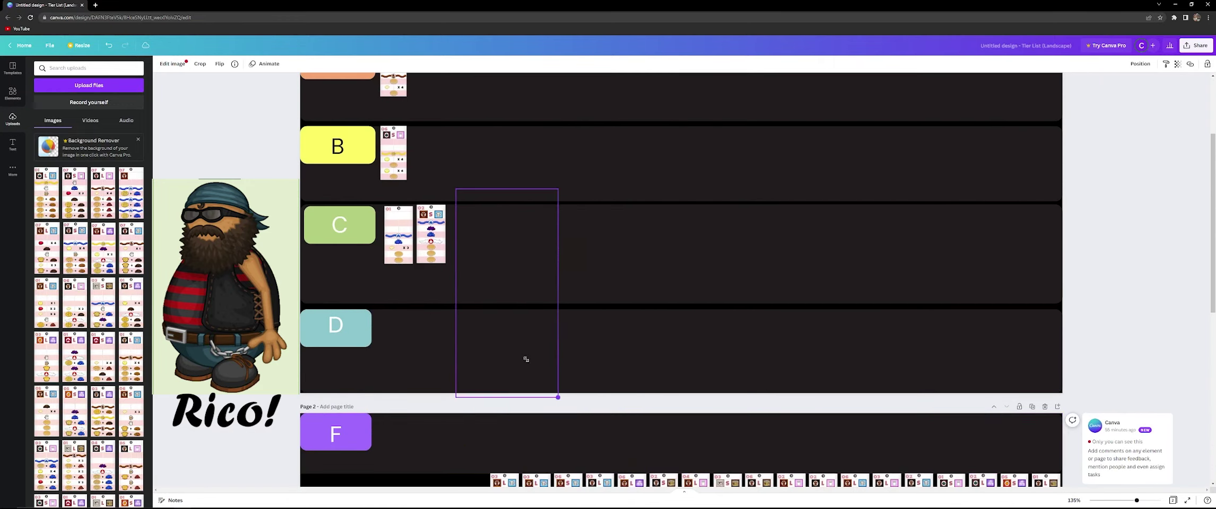
{"action": "left_click", "coordinate": [484, 201]}
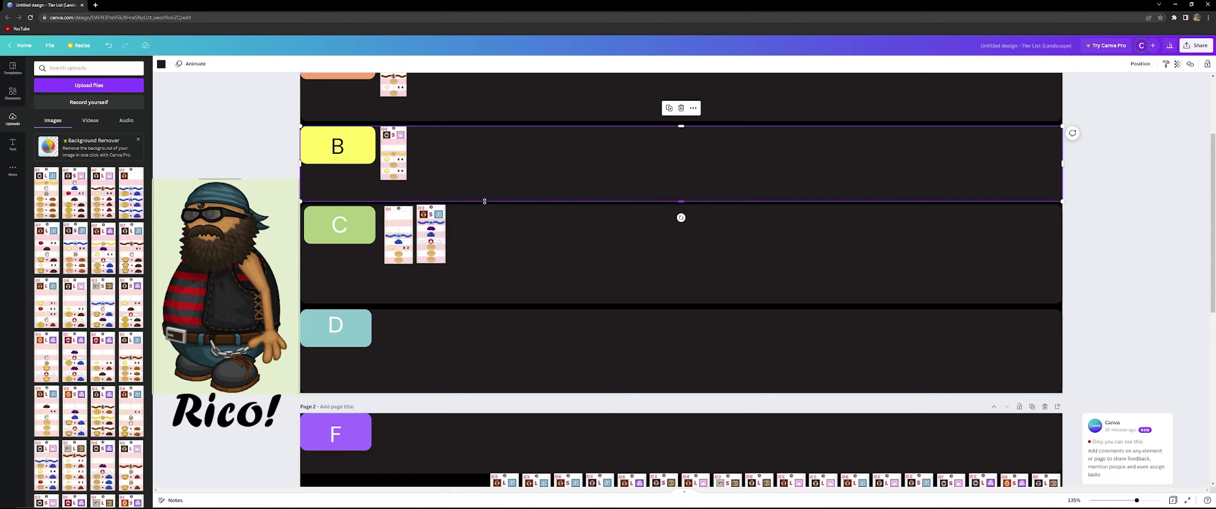
Enlarge the next unranked ticket, 03 with two French toasts and honey, for reading and move it up to the S tier row
{"action": "scroll", "coordinate": [648, 289], "scroll_direction": "down", "scroll_amount": 6}
{"action": "left_click", "coordinate": [514, 177]}
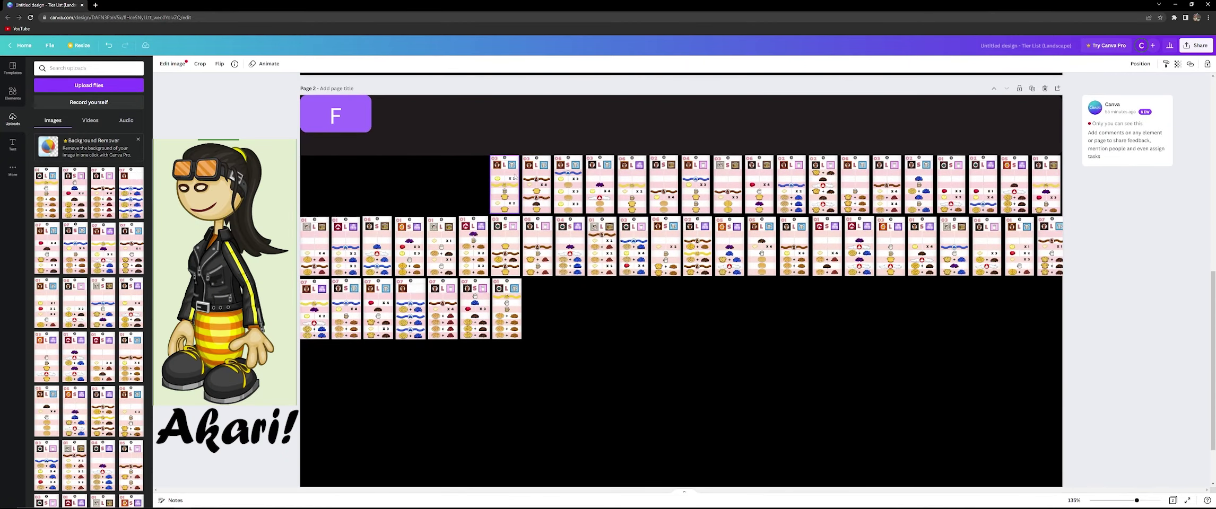
{"action": "left_click_drag", "start_coordinate": [514, 178], "coordinate": [723, 399]}
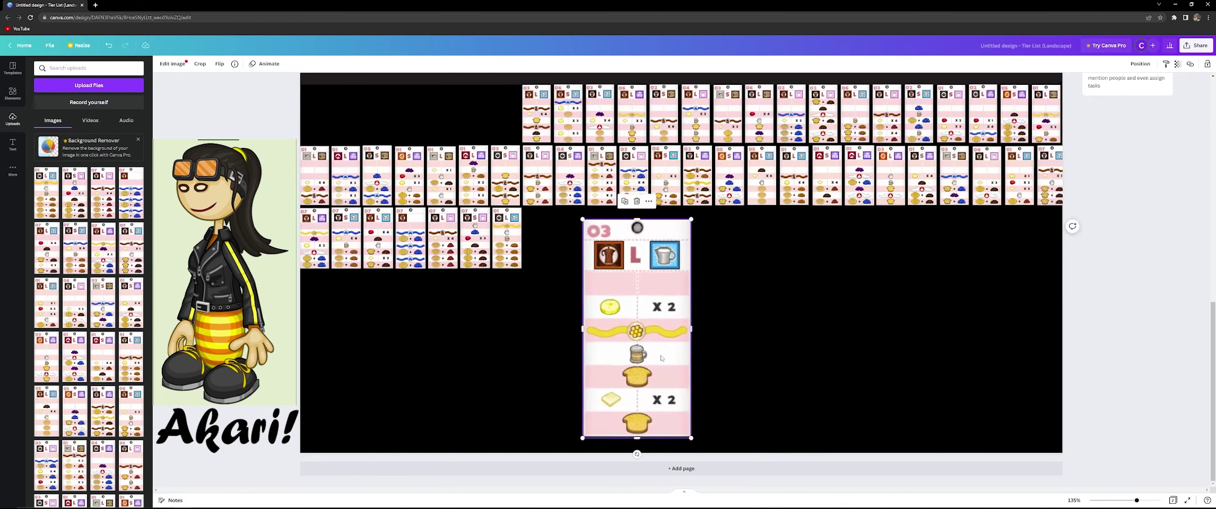
{"action": "left_click_drag", "start_coordinate": [659, 359], "coordinate": [656, 348]}
{"action": "left_click_drag", "start_coordinate": [687, 428], "coordinate": [692, 436]}
{"action": "left_click_drag", "start_coordinate": [643, 366], "coordinate": [641, 370]}
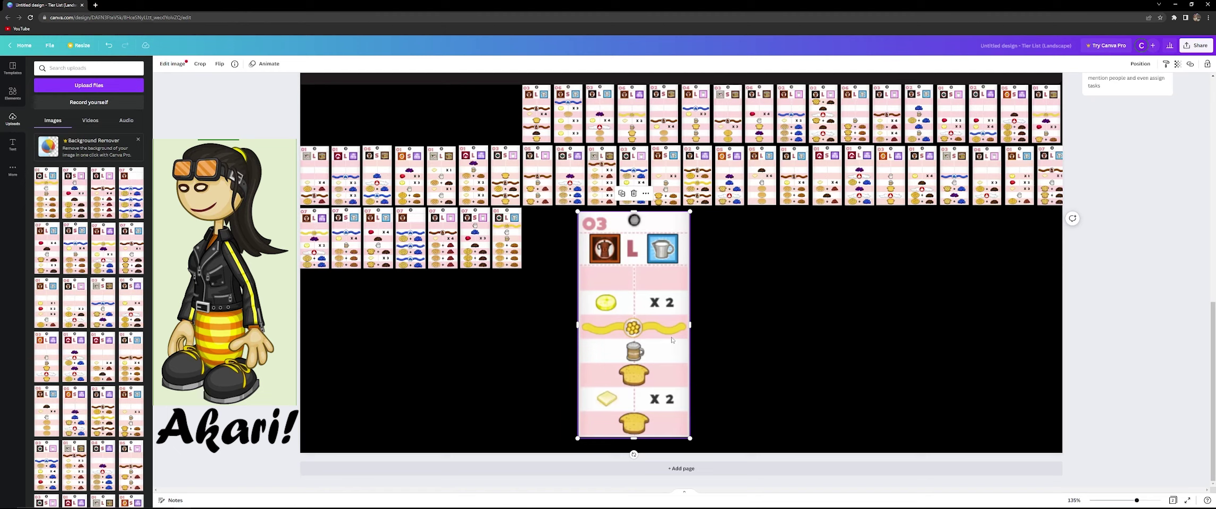
{"action": "left_click_drag", "start_coordinate": [635, 339], "coordinate": [532, 182]}
{"action": "scroll", "coordinate": [634, 318], "scroll_direction": "up", "scroll_amount": 7}
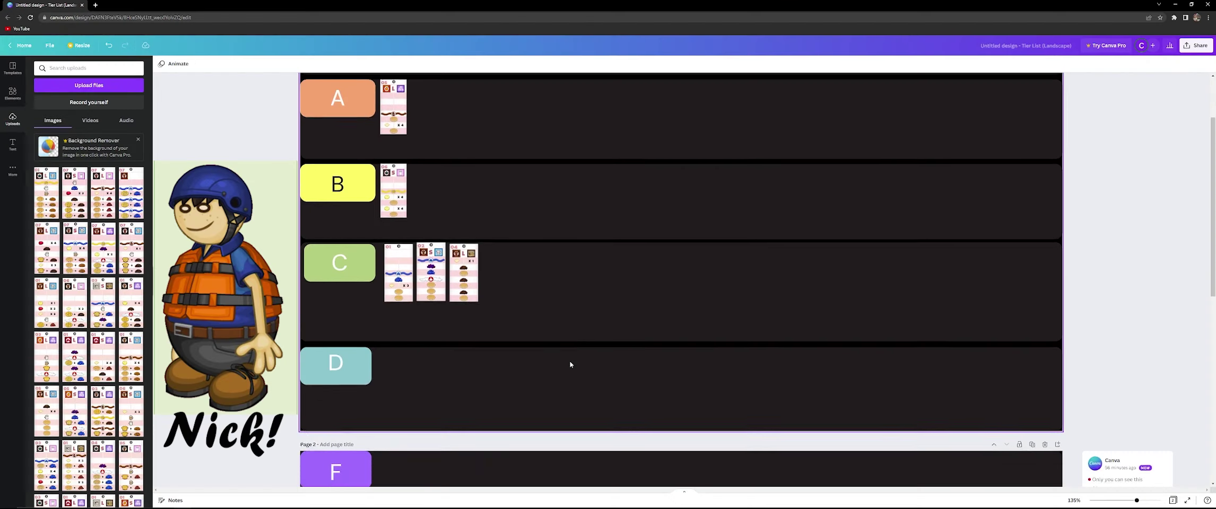
Enlarge the next unranked 03 ticket, the one with two chocolate drizzles, for reading and place it at reduced size in the D tier row
{"action": "scroll", "coordinate": [570, 365], "scroll_direction": "down", "scroll_amount": 7}
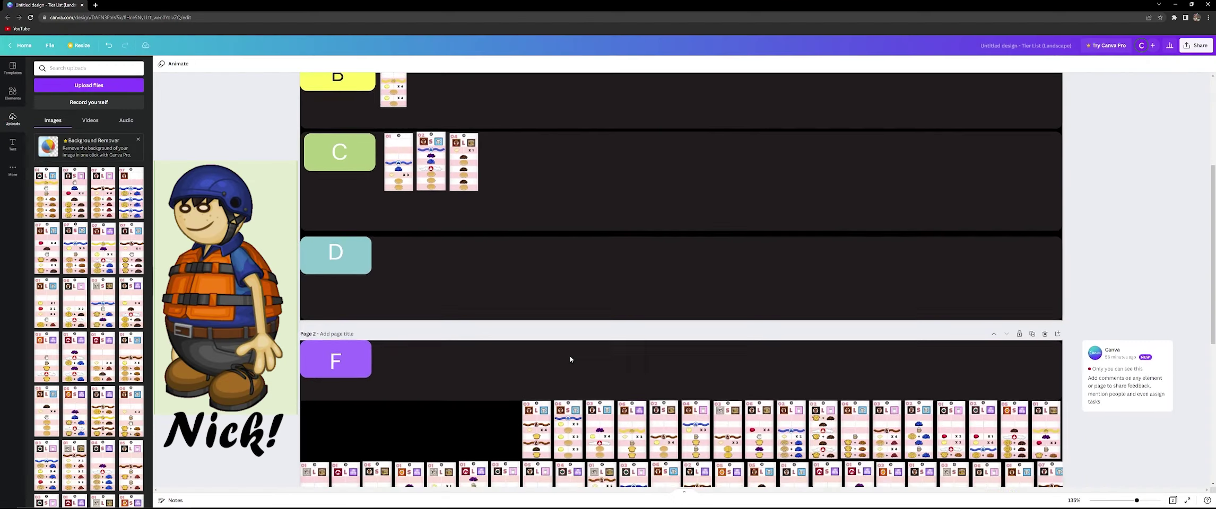
{"action": "left_click_drag", "start_coordinate": [551, 202], "coordinate": [697, 434]}
{"action": "scroll", "coordinate": [602, 307], "scroll_direction": "down", "scroll_amount": 2}
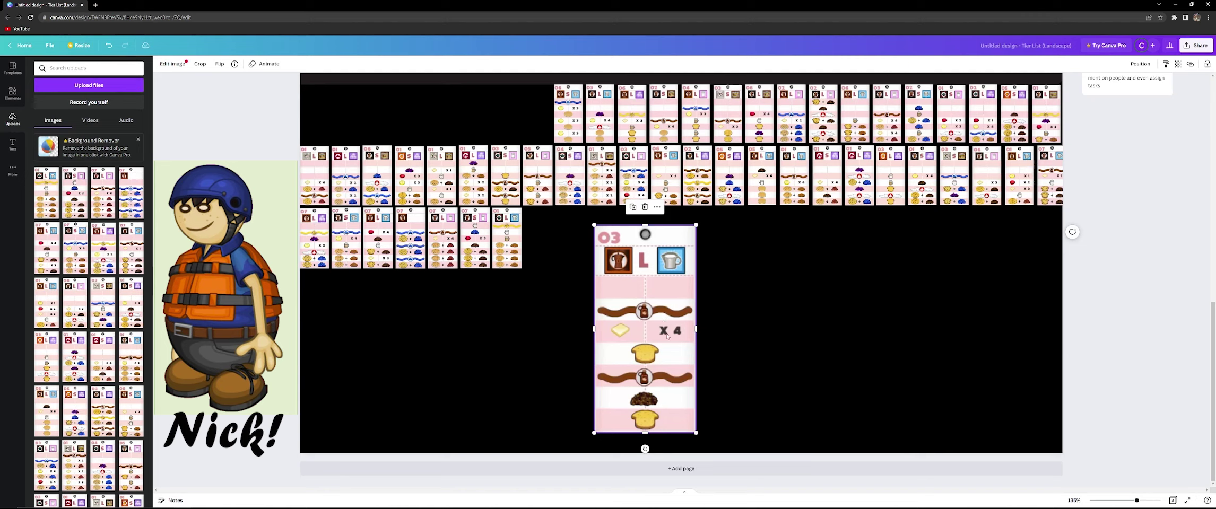
{"action": "left_click_drag", "start_coordinate": [648, 333], "coordinate": [454, 371]}
{"action": "scroll", "coordinate": [630, 350], "scroll_direction": "up", "scroll_amount": 3}
{"action": "scroll", "coordinate": [622, 351], "scroll_direction": "up", "scroll_amount": 4}
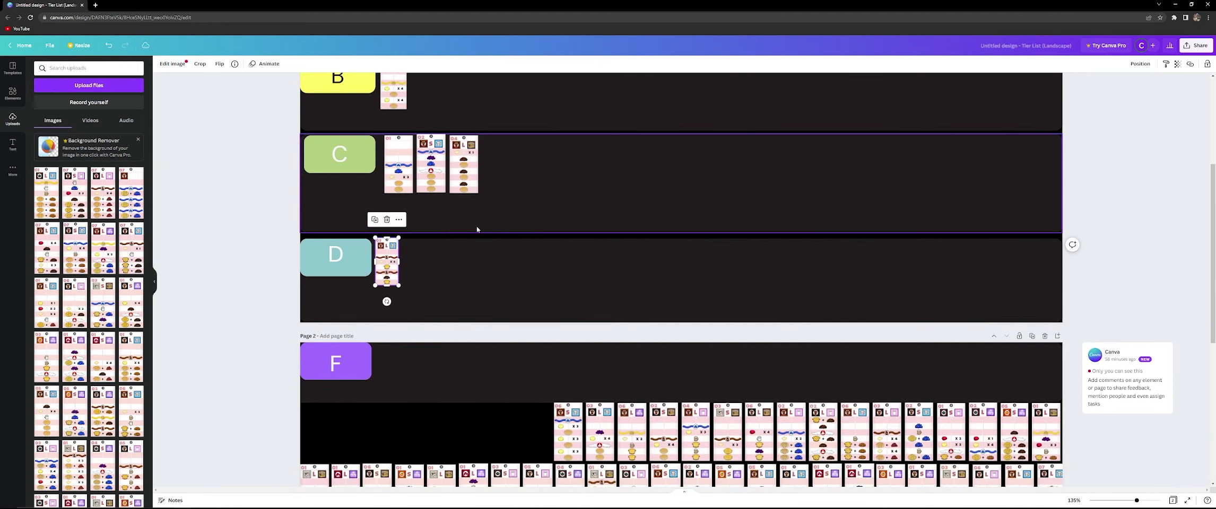
Bring the next unranked ticket, 06 with blueberry drizzle and three pancakes, into the empty area of page 2 and enlarge it
{"action": "scroll", "coordinate": [477, 224], "scroll_direction": "down", "scroll_amount": 1}
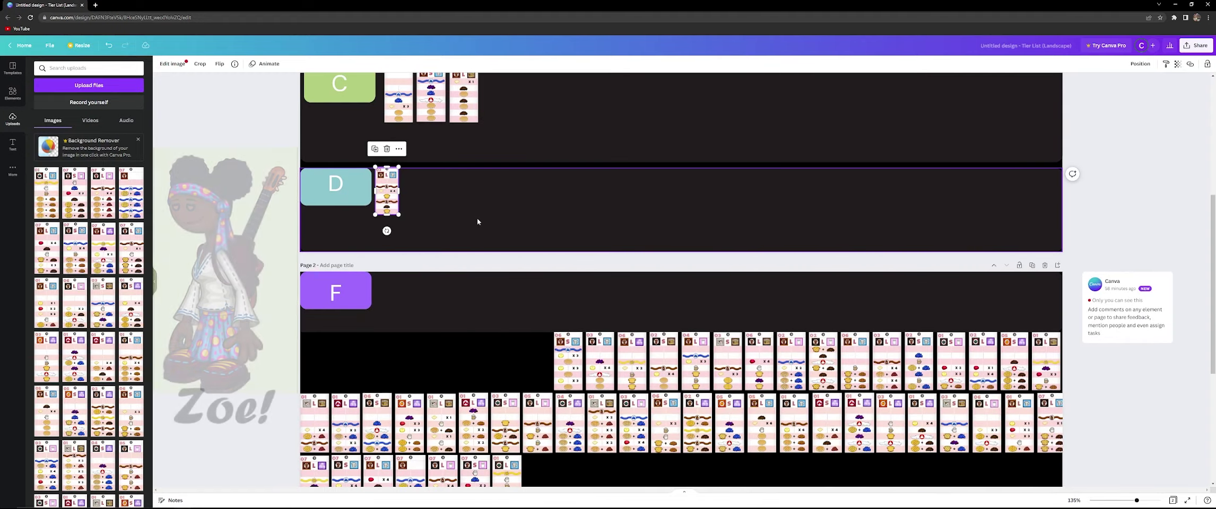
{"action": "scroll", "coordinate": [514, 222], "scroll_direction": "down", "scroll_amount": 3}
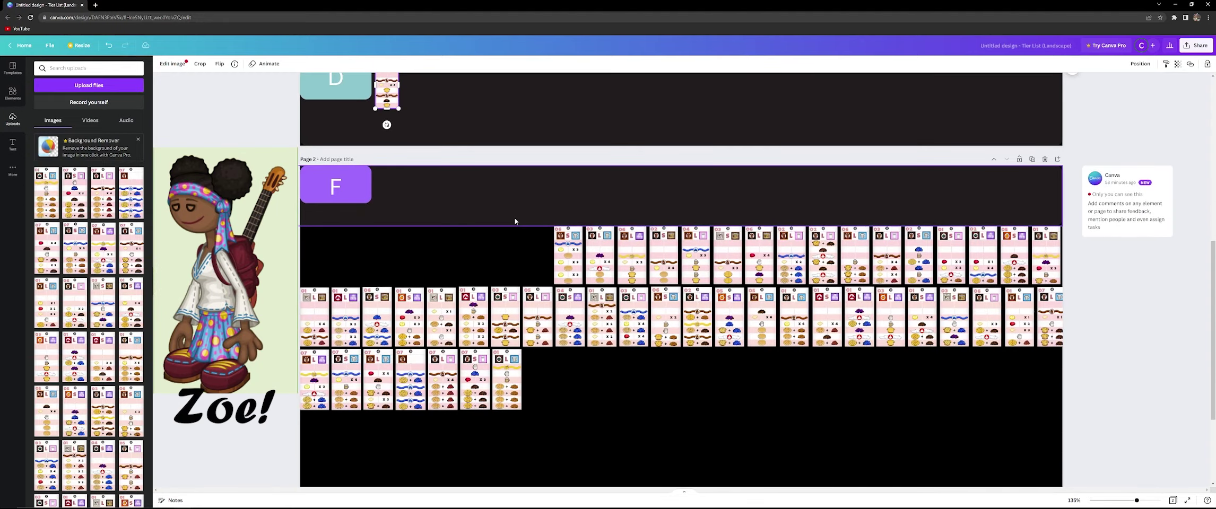
{"action": "left_click_drag", "start_coordinate": [574, 218], "coordinate": [706, 445]}
{"action": "scroll", "coordinate": [579, 235], "scroll_direction": "down", "scroll_amount": 2}
{"action": "left_click_drag", "start_coordinate": [673, 393], "coordinate": [673, 385]}
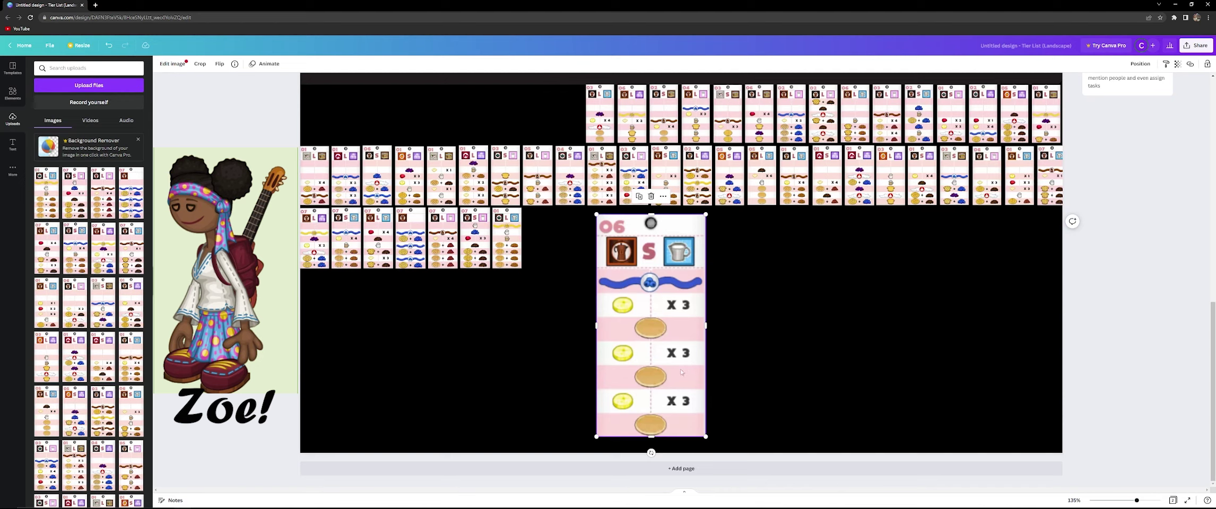
Place the 06 blueberry-drizzle ticket as the fourth ticket in the C tier row, reduced to the size of its neighbours
{"action": "left_click_drag", "start_coordinate": [653, 345], "coordinate": [653, 343]}
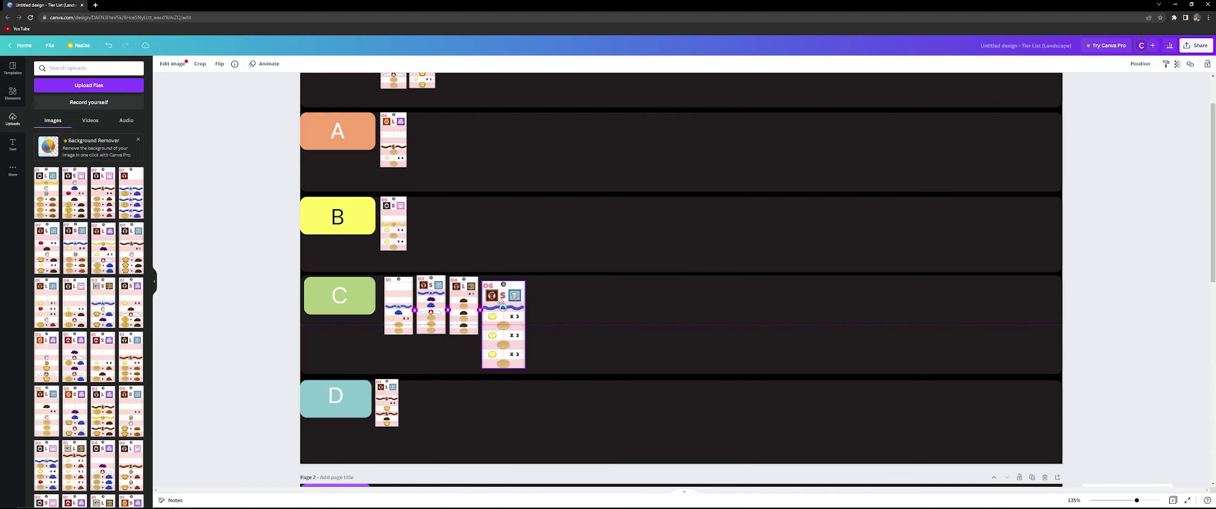
{"action": "left_click_drag", "start_coordinate": [523, 365], "coordinate": [511, 335]}
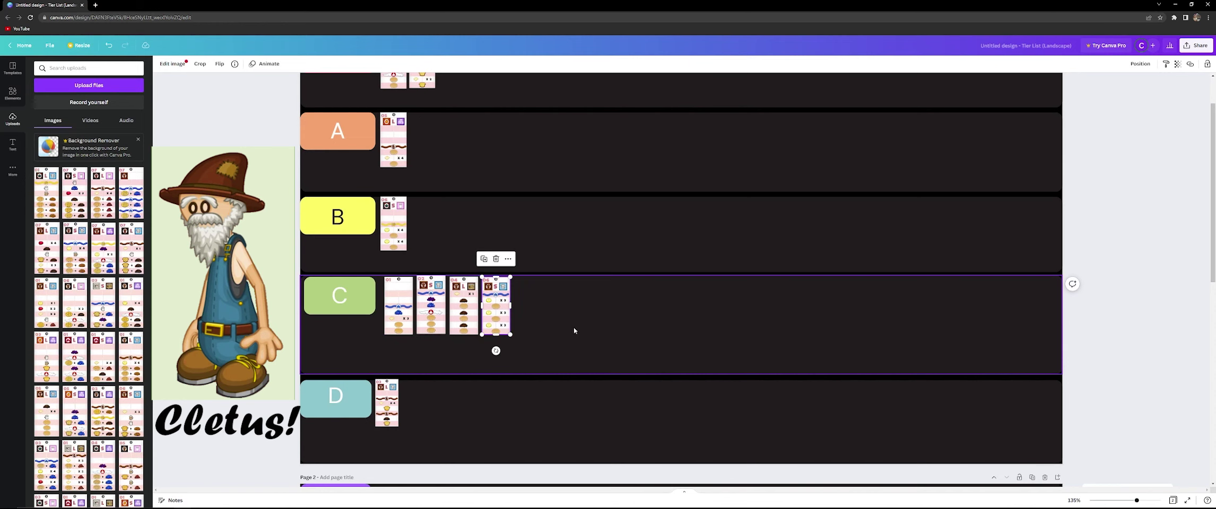
Bring the next unranked ticket, 03 with whipped cream and two pancakes, into the empty area of page 2 and enlarge it
{"action": "scroll", "coordinate": [574, 327], "scroll_direction": "down", "scroll_amount": 8}
{"action": "left_click_drag", "start_coordinate": [611, 200], "coordinate": [628, 265]}
{"action": "scroll", "coordinate": [626, 257], "scroll_direction": "down", "scroll_amount": 2}
{"action": "left_click_drag", "start_coordinate": [663, 321], "coordinate": [708, 446]}
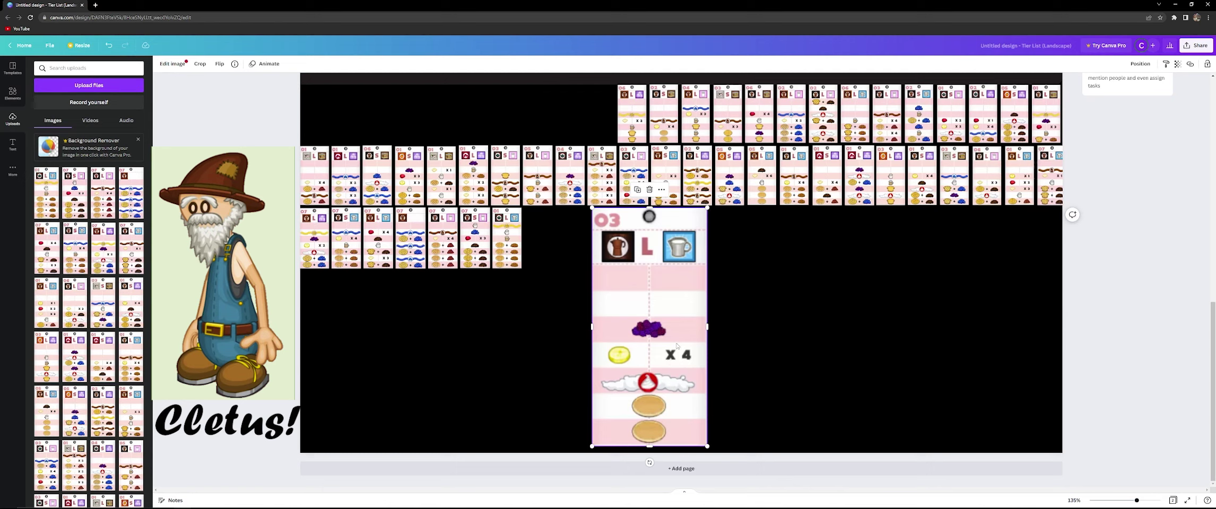
Place the 03 whipped-cream ticket at reduced size as the second ticket in the A tier row
{"action": "left_click_drag", "start_coordinate": [658, 324], "coordinate": [546, 316]}
{"action": "scroll", "coordinate": [631, 313], "scroll_direction": "up", "scroll_amount": 10}
{"action": "scroll", "coordinate": [594, 319], "scroll_direction": "up", "scroll_amount": 3}
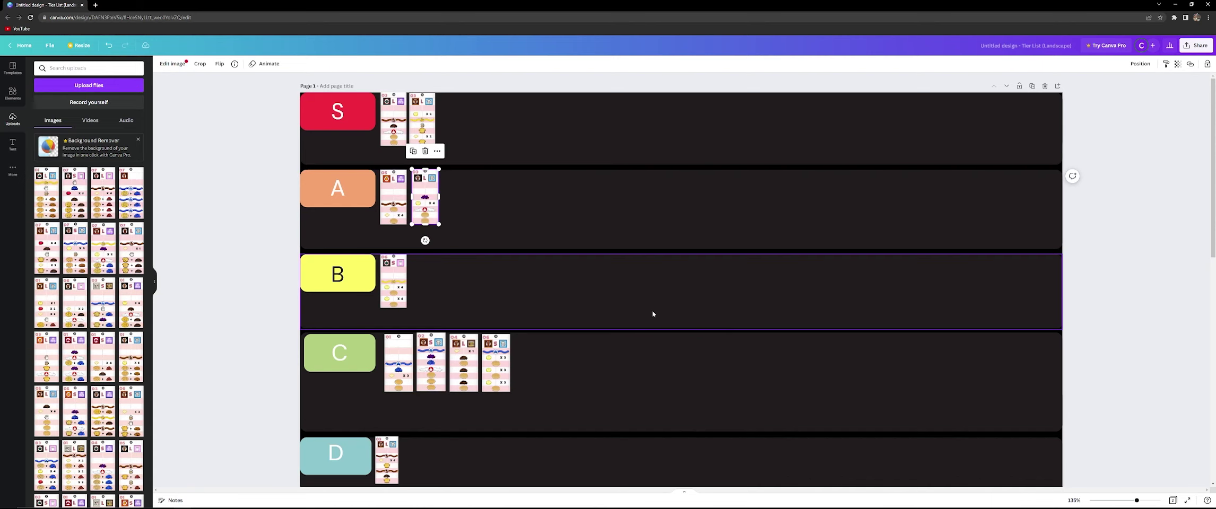
Bring the next unranked ticket, 06 with honey drizzle and two French toasts, into the empty area of page 2 and enlarge it
{"action": "scroll", "coordinate": [653, 311], "scroll_direction": "down", "scroll_amount": 6}
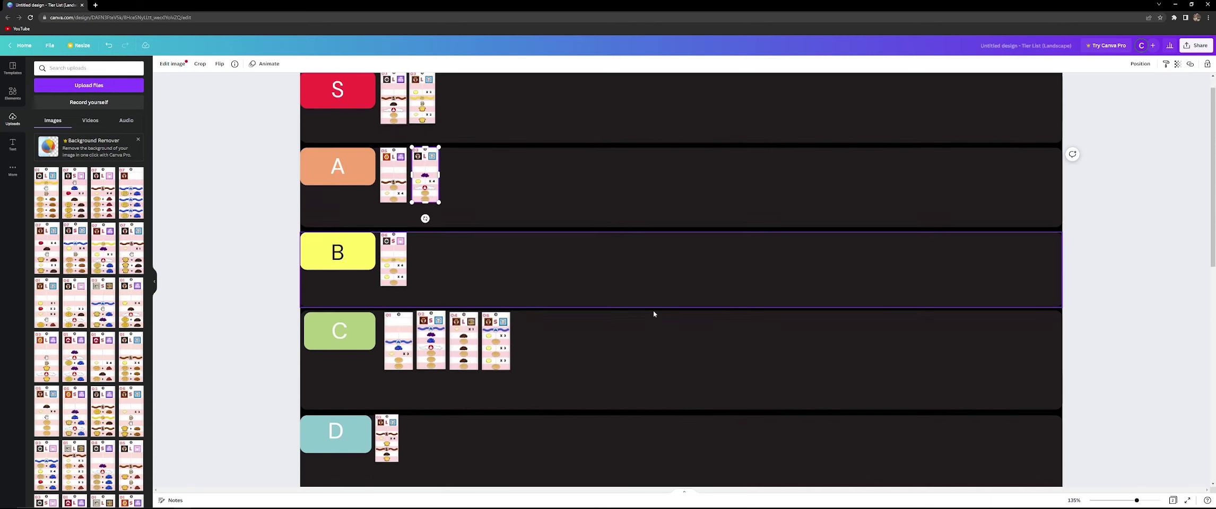
{"action": "scroll", "coordinate": [660, 312], "scroll_direction": "down", "scroll_amount": 2}
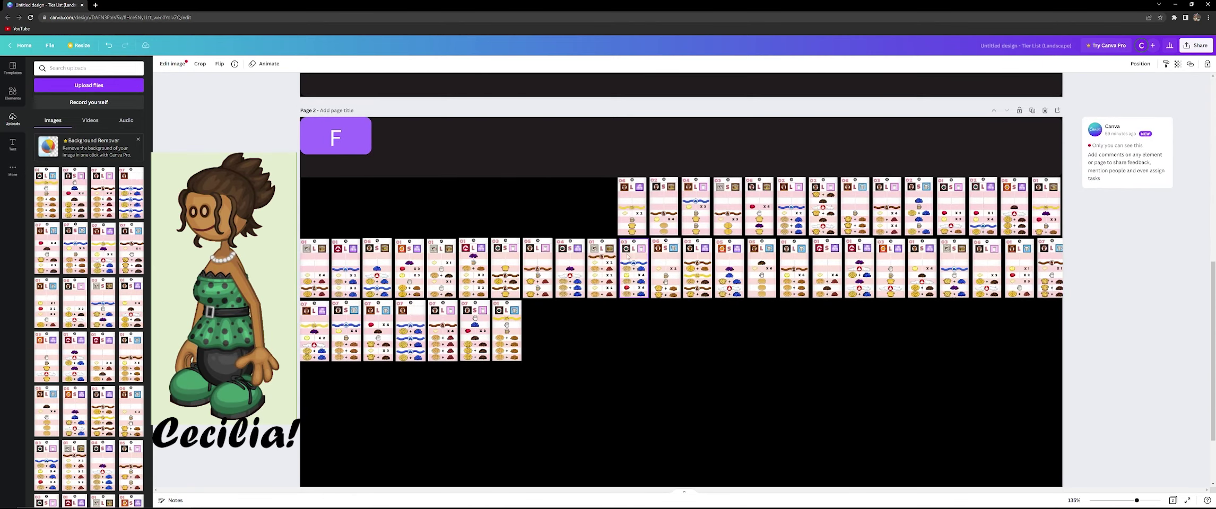
{"action": "scroll", "coordinate": [639, 230], "scroll_direction": "down", "scroll_amount": 2}
{"action": "left_click_drag", "start_coordinate": [627, 206], "coordinate": [750, 409]}
{"action": "left_click_drag", "start_coordinate": [699, 384], "coordinate": [689, 377]}
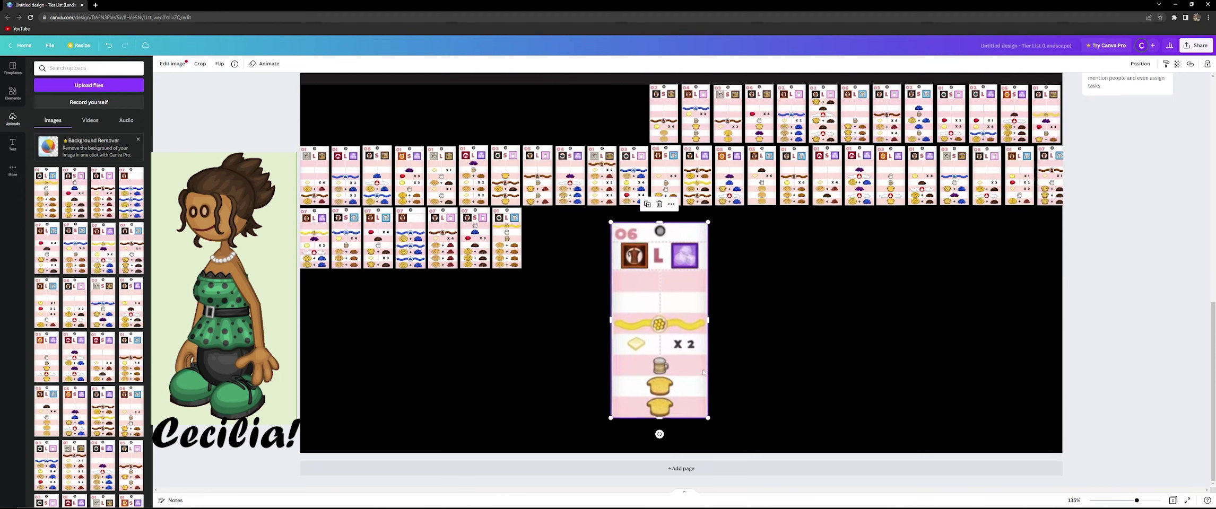
{"action": "left_click_drag", "start_coordinate": [709, 419], "coordinate": [725, 450]}
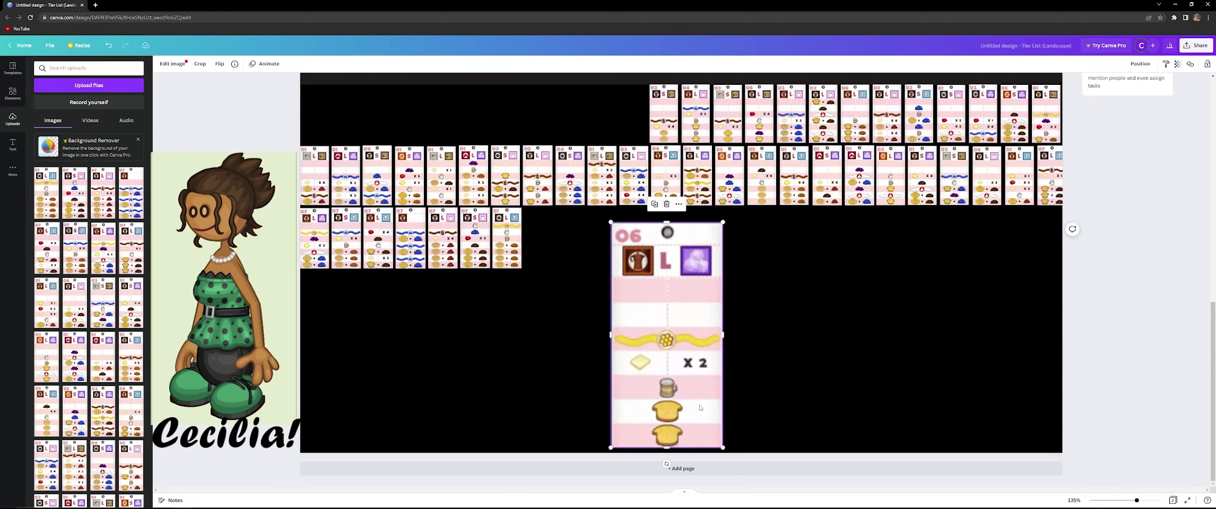
{"action": "left_click_drag", "start_coordinate": [717, 371], "coordinate": [715, 357]}
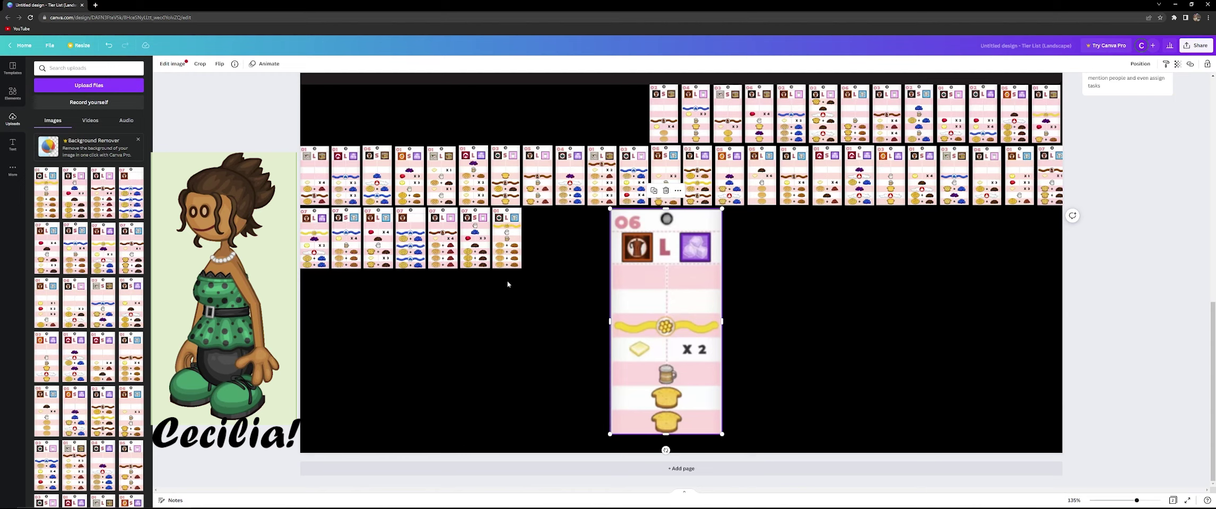
Place the 06 honey-drizzle ticket at reduced size as the third ticket in the A tier row
{"action": "left_click_drag", "start_coordinate": [657, 313], "coordinate": [510, 263]}
{"action": "scroll", "coordinate": [583, 289], "scroll_direction": "up", "scroll_amount": 6}
{"action": "scroll", "coordinate": [579, 279], "scroll_direction": "up", "scroll_amount": 5}
{"action": "left_click_drag", "start_coordinate": [579, 389], "coordinate": [505, 245]}
{"action": "left_click_drag", "start_coordinate": [486, 215], "coordinate": [471, 225]}
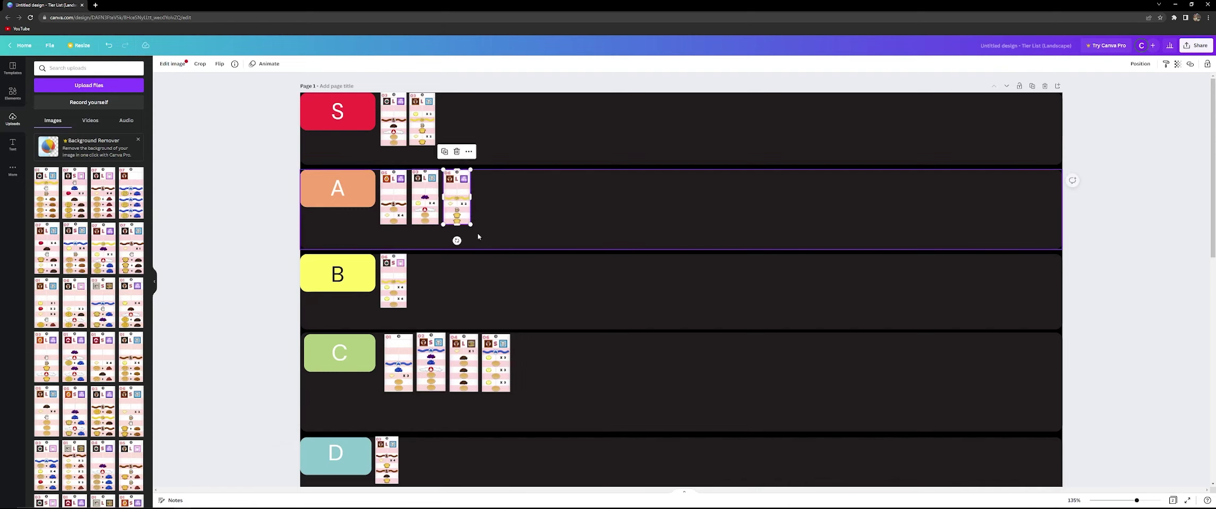
Bring the next unranked ticket, 02 with chocolate drizzle and two pancakes, into the empty area of page 2 and enlarge it
{"action": "scroll", "coordinate": [566, 296], "scroll_direction": "down", "scroll_amount": 10}
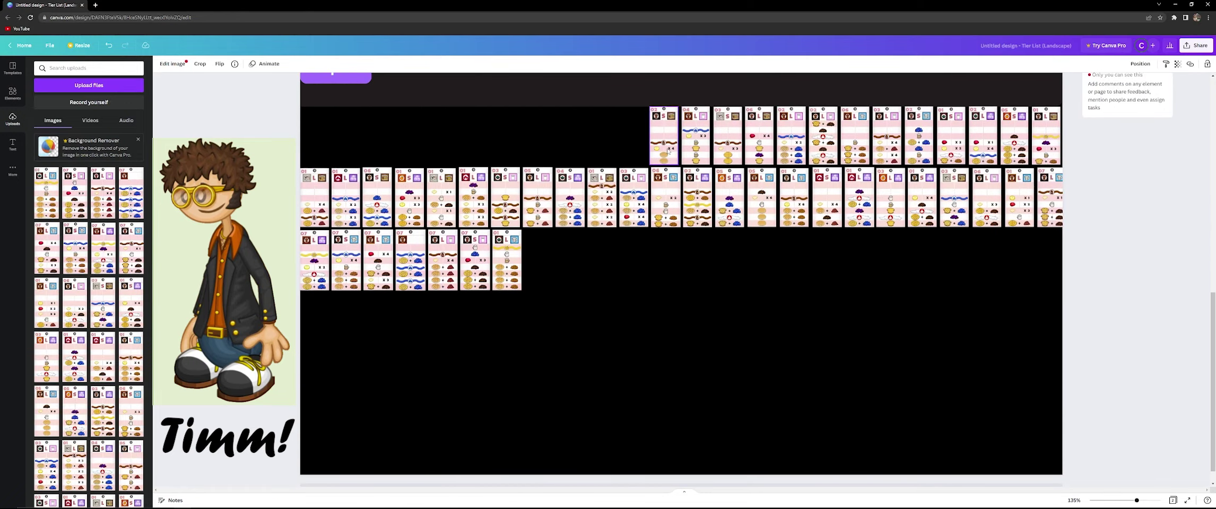
{"action": "scroll", "coordinate": [678, 240], "scroll_direction": "down", "scroll_amount": 1}
{"action": "left_click_drag", "start_coordinate": [667, 151], "coordinate": [739, 425]}
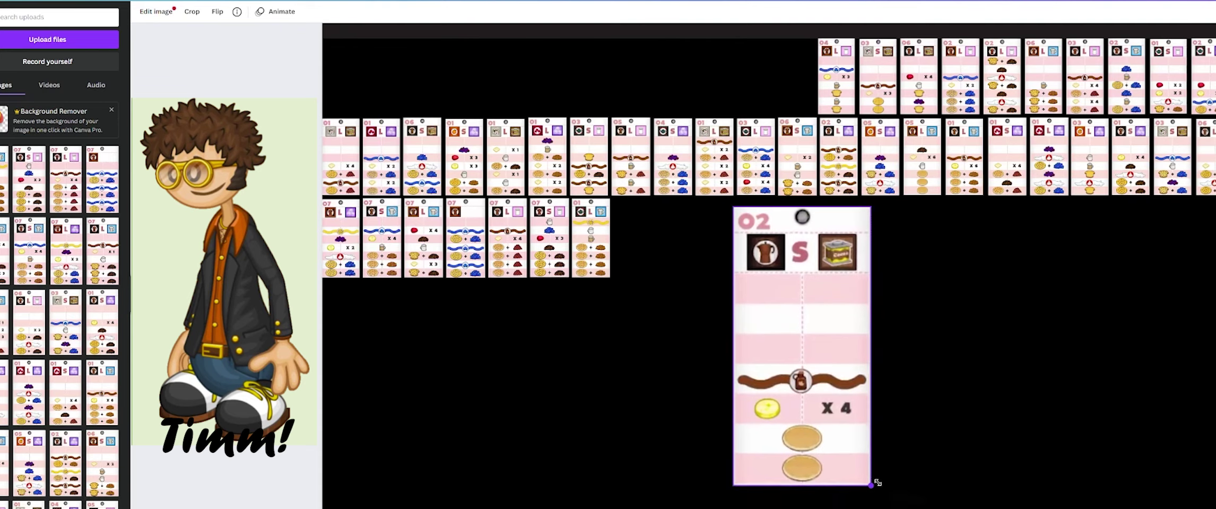
{"action": "left_click_drag", "start_coordinate": [878, 483], "coordinate": [885, 497]}
{"action": "left_click_drag", "start_coordinate": [827, 440], "coordinate": [819, 433]}
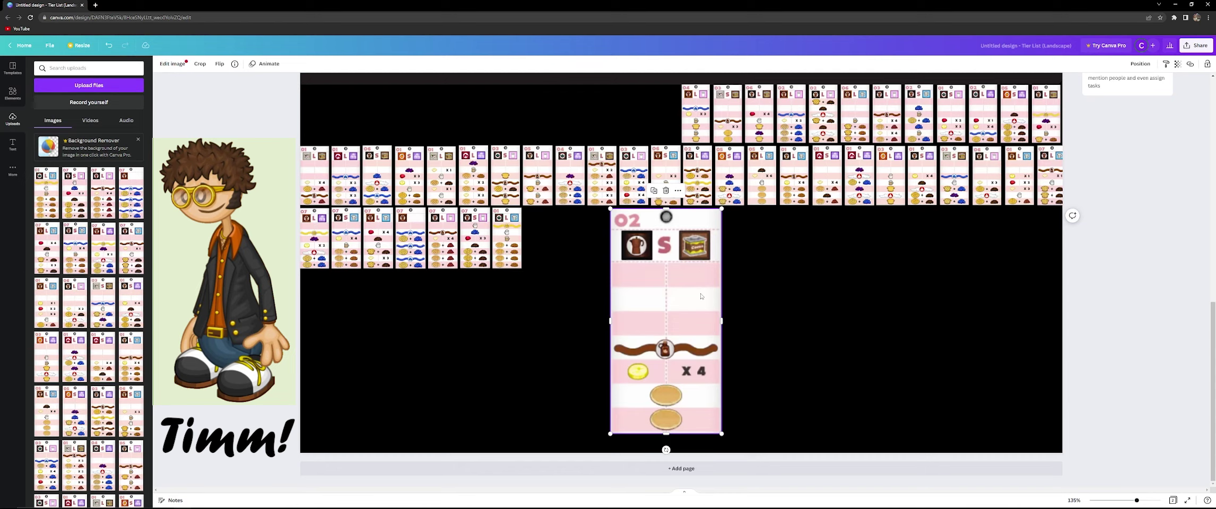
Place the 02 chocolate-drizzle ticket at reduced size as the second ticket in the B tier row and deselect it
{"action": "left_click_drag", "start_coordinate": [678, 311], "coordinate": [575, 336]}
{"action": "scroll", "coordinate": [617, 295], "scroll_direction": "up", "scroll_amount": 10}
{"action": "left_click_drag", "start_coordinate": [619, 456], "coordinate": [439, 309]}
{"action": "left_click", "coordinate": [550, 272]}
Bring the next unranked ticket, 04 with blueberry drizzle and two French toasts, into the empty area of page 2 and enlarge it
{"action": "scroll", "coordinate": [550, 272], "scroll_direction": "down", "scroll_amount": 6}
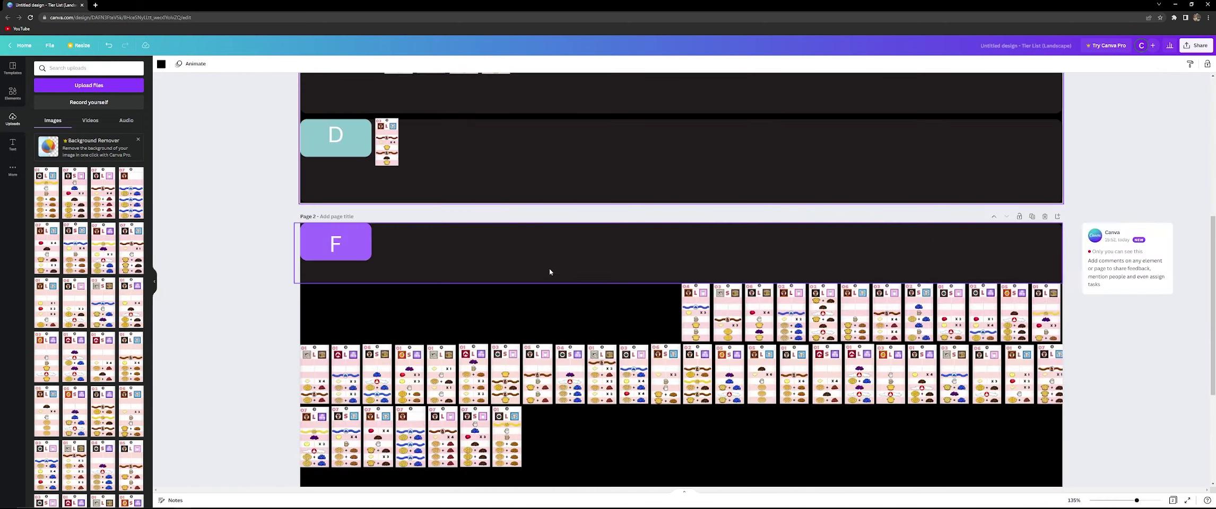
{"action": "scroll", "coordinate": [549, 269], "scroll_direction": "down", "scroll_amount": 3}
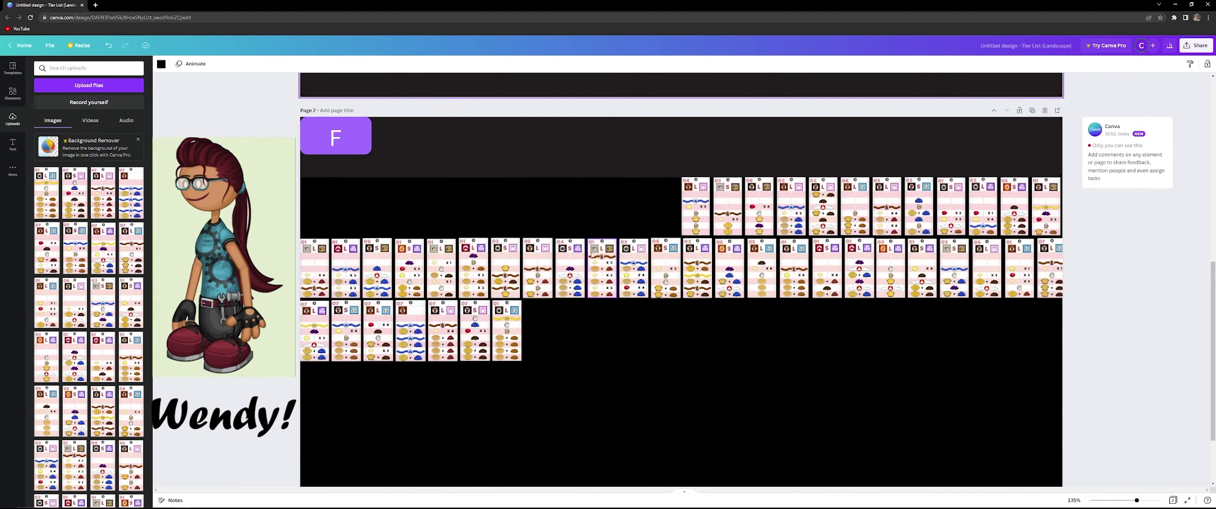
{"action": "left_click_drag", "start_coordinate": [694, 211], "coordinate": [768, 387]}
{"action": "scroll", "coordinate": [669, 291], "scroll_direction": "down", "scroll_amount": 2}
{"action": "left_click_drag", "start_coordinate": [697, 343], "coordinate": [686, 339]}
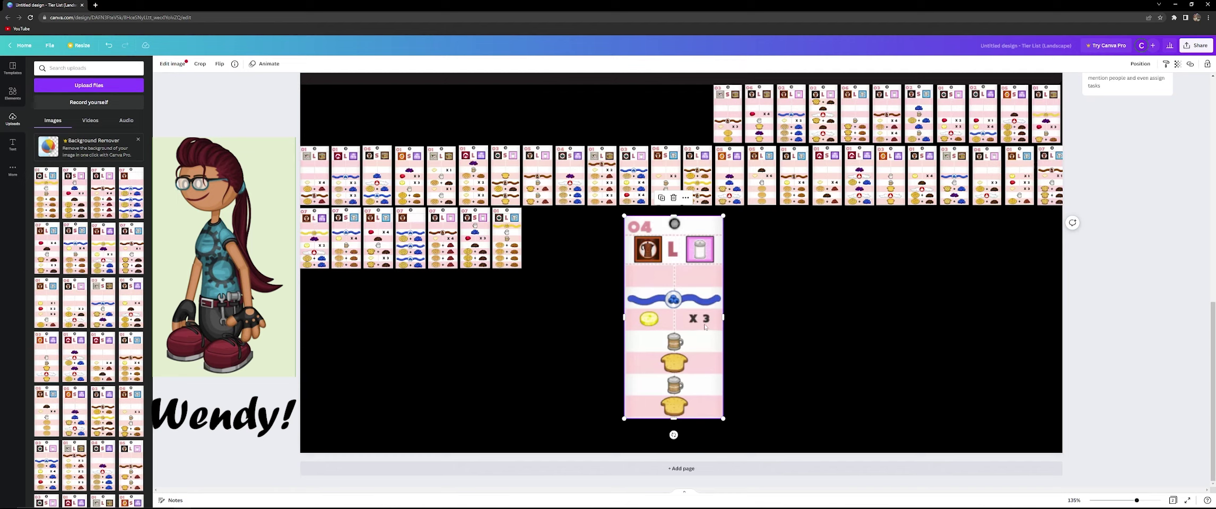
Place the 04 blueberry-drizzle ticket as the fourth ticket in the A tier row, matching its size to the neighbouring tickets
{"action": "left_click_drag", "start_coordinate": [679, 335], "coordinate": [543, 283]}
{"action": "scroll", "coordinate": [668, 338], "scroll_direction": "up", "scroll_amount": 1}
{"action": "scroll", "coordinate": [668, 339], "scroll_direction": "up", "scroll_amount": 9}
{"action": "left_click_drag", "start_coordinate": [588, 368], "coordinate": [528, 254]}
{"action": "left_click_drag", "start_coordinate": [510, 219], "coordinate": [495, 226]}
{"action": "left_click_drag", "start_coordinate": [383, 196], "coordinate": [383, 197]}
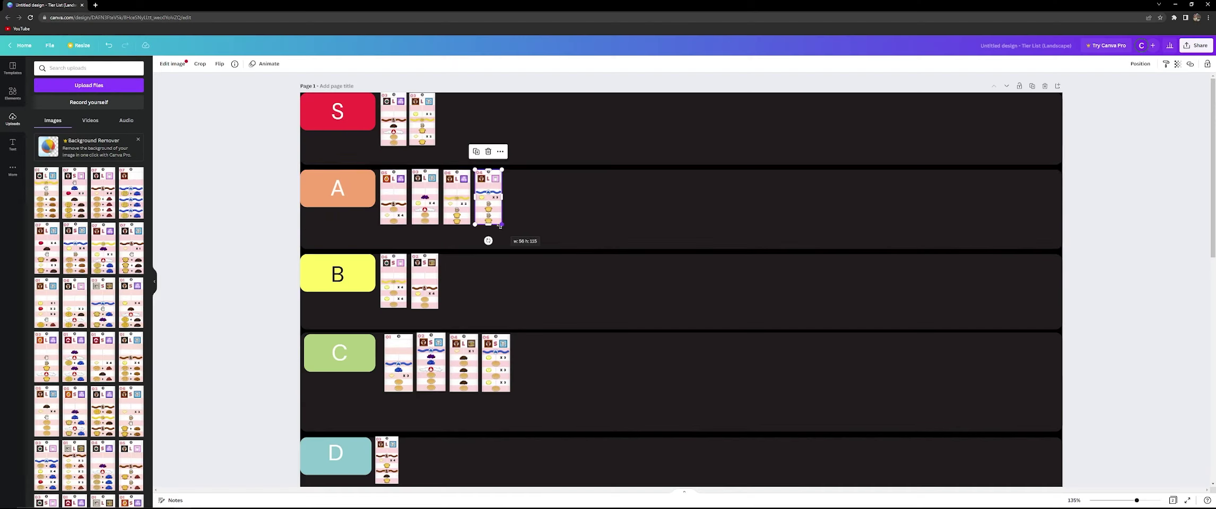
Bring the next unranked ticket, 03 with chocolate drizzle and two waffles, into the empty area of page 2 and enlarge it
{"action": "scroll", "coordinate": [507, 418], "scroll_direction": "down", "scroll_amount": 5}
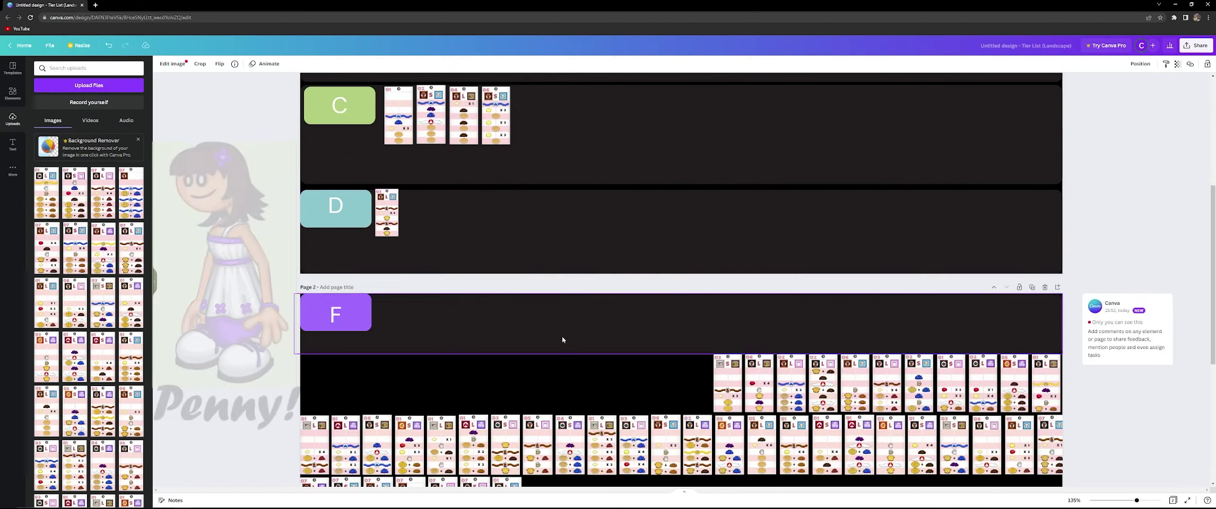
{"action": "scroll", "coordinate": [562, 337], "scroll_direction": "down", "scroll_amount": 4}
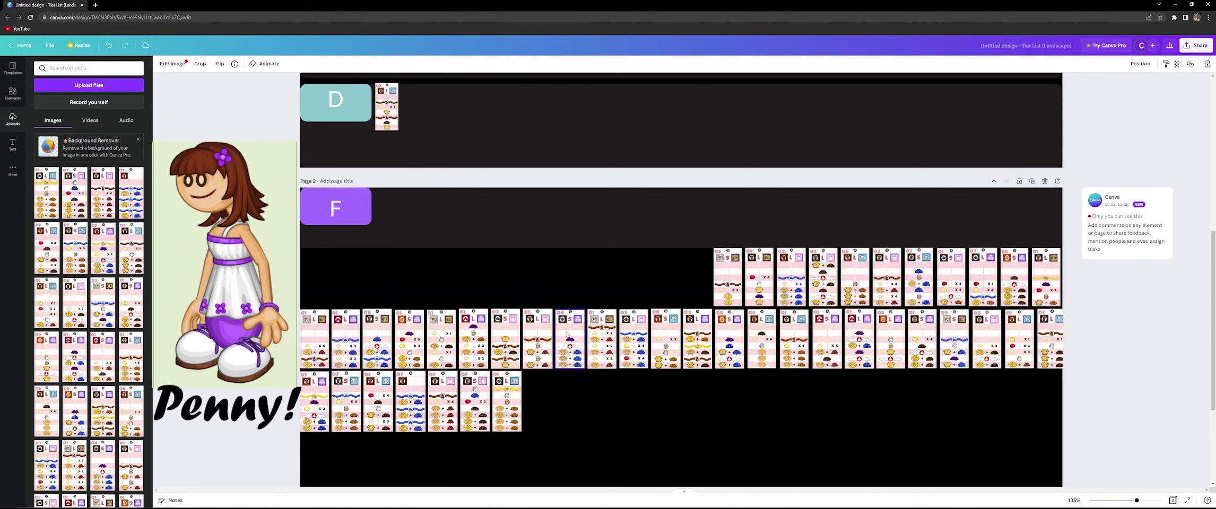
{"action": "left_click", "coordinate": [728, 185]}
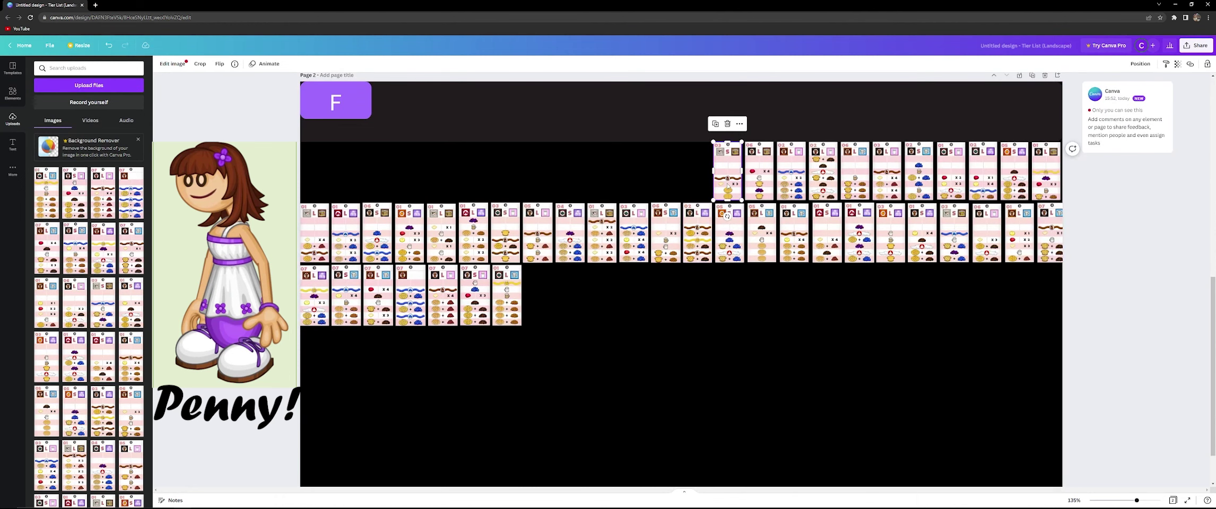
{"action": "left_click_drag", "start_coordinate": [728, 183], "coordinate": [749, 437]}
{"action": "scroll", "coordinate": [664, 273], "scroll_direction": "down", "scroll_amount": 2}
{"action": "left_click_drag", "start_coordinate": [706, 363], "coordinate": [693, 348]}
{"action": "left_click_drag", "start_coordinate": [737, 423], "coordinate": [744, 438]}
{"action": "left_click_drag", "start_coordinate": [683, 375], "coordinate": [683, 369]}
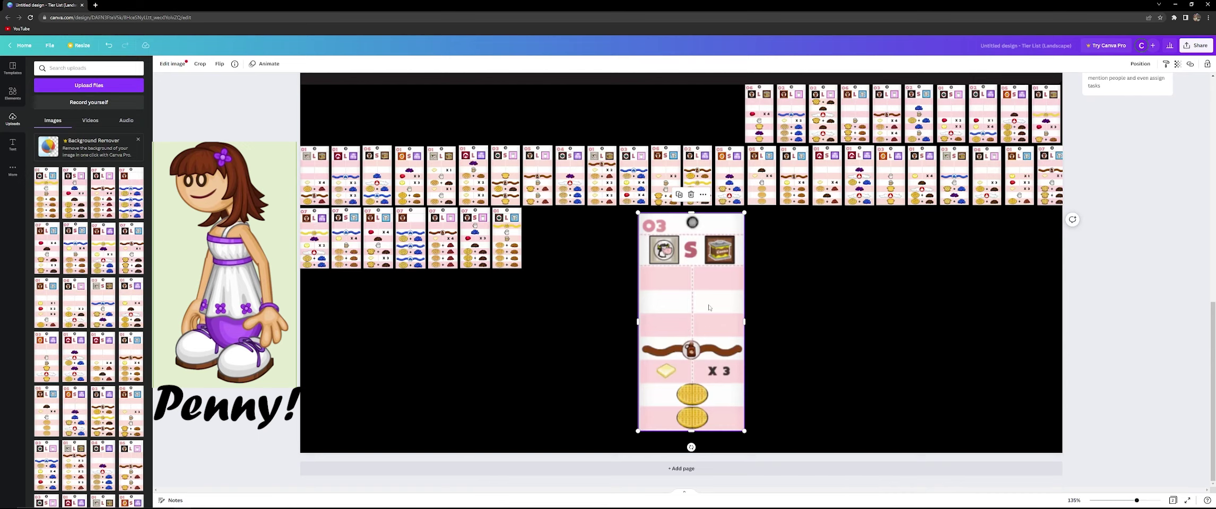
Shrink the 03 waffle ticket and place it as the third ticket in the B tier row
{"action": "left_click_drag", "start_coordinate": [691, 332], "coordinate": [554, 316]}
{"action": "scroll", "coordinate": [652, 297], "scroll_direction": "up", "scroll_amount": 4}
{"action": "scroll", "coordinate": [594, 299], "scroll_direction": "up", "scroll_amount": 5}
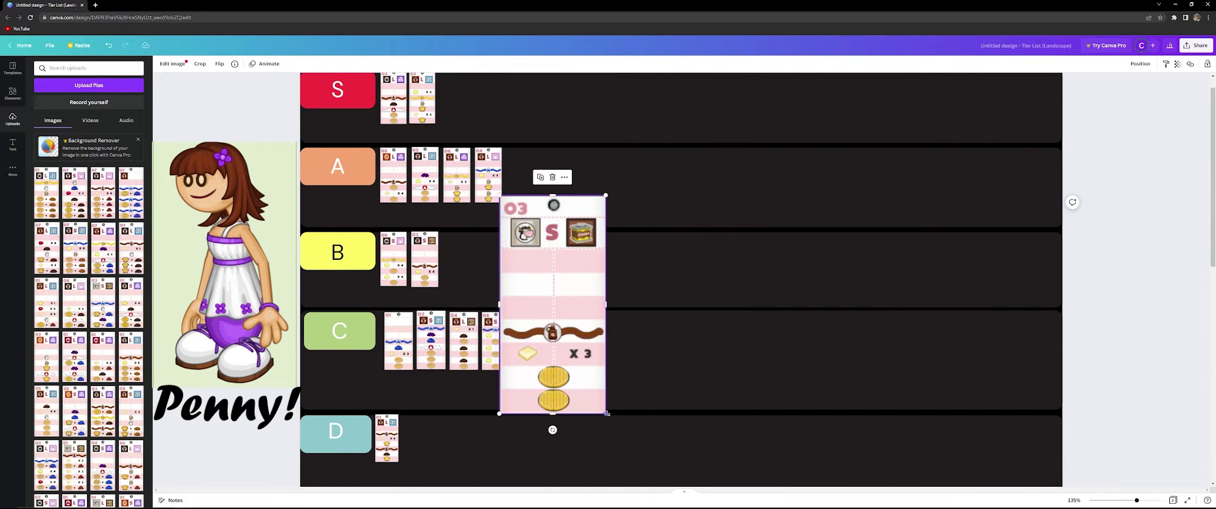
{"action": "left_click_drag", "start_coordinate": [605, 413], "coordinate": [568, 310]}
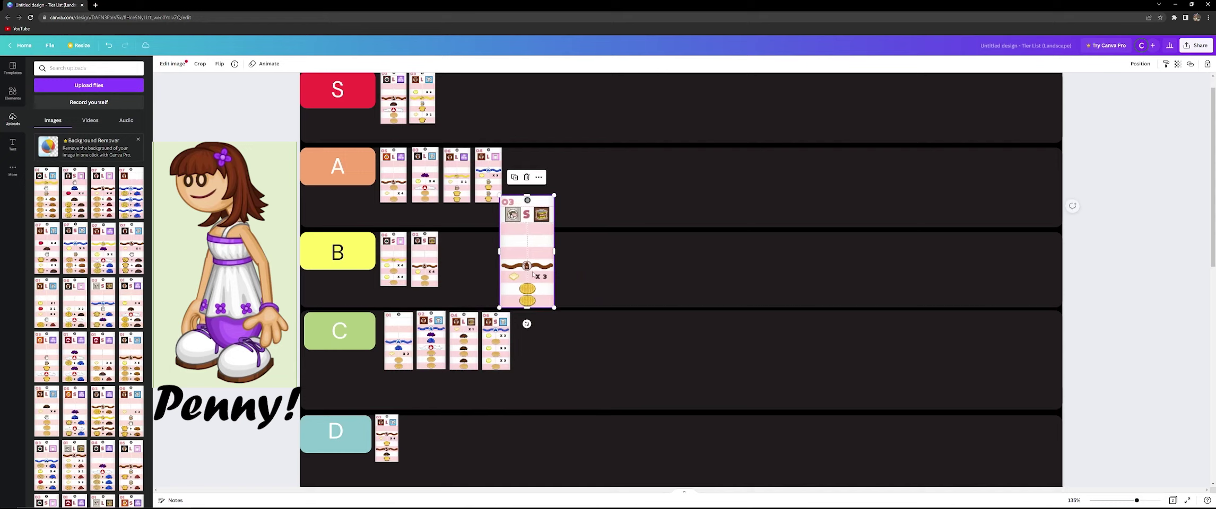
{"action": "left_click_drag", "start_coordinate": [535, 276], "coordinate": [476, 308]}
{"action": "left_click_drag", "start_coordinate": [496, 342], "coordinate": [483, 279]}
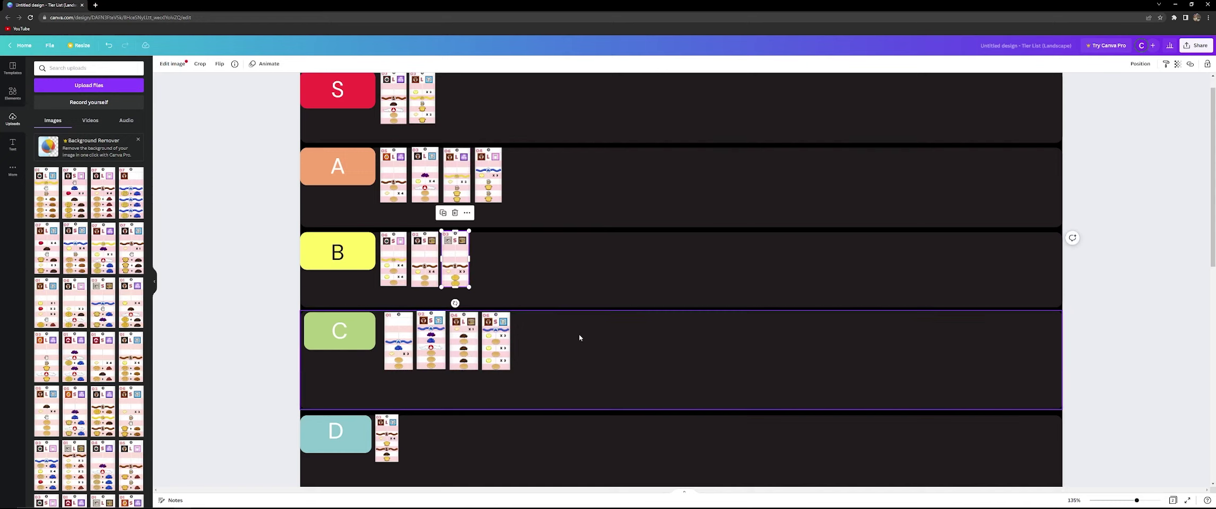
Enlarge the next unranked ticket, 06 with four red berries and two French toasts, in the empty area of page 2
{"action": "scroll", "coordinate": [562, 291], "scroll_direction": "down", "scroll_amount": 7}
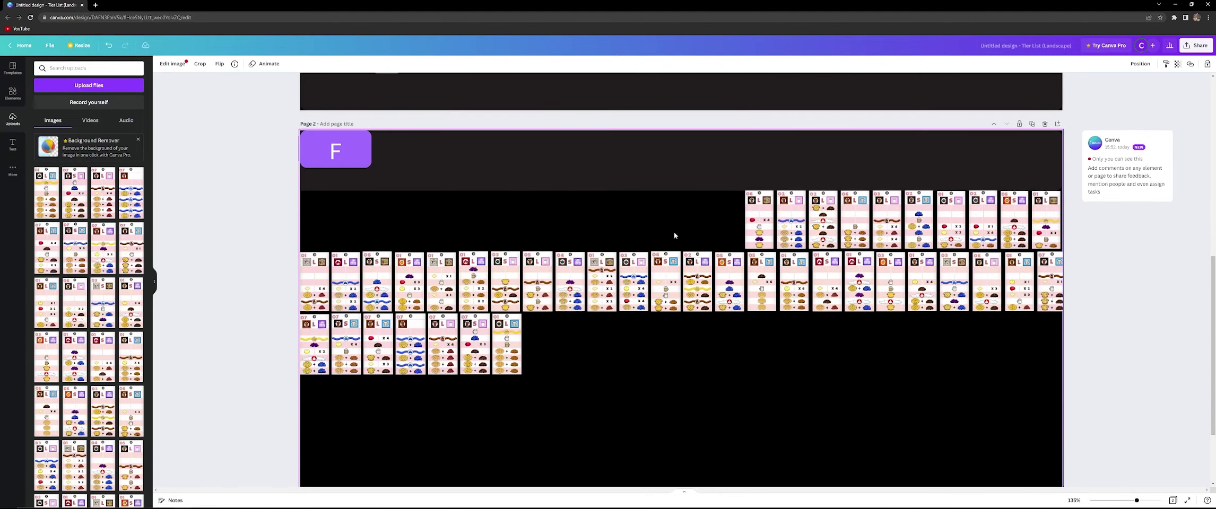
{"action": "left_click_drag", "start_coordinate": [769, 243], "coordinate": [765, 432]}
{"action": "scroll", "coordinate": [742, 284], "scroll_direction": "down", "scroll_amount": 2}
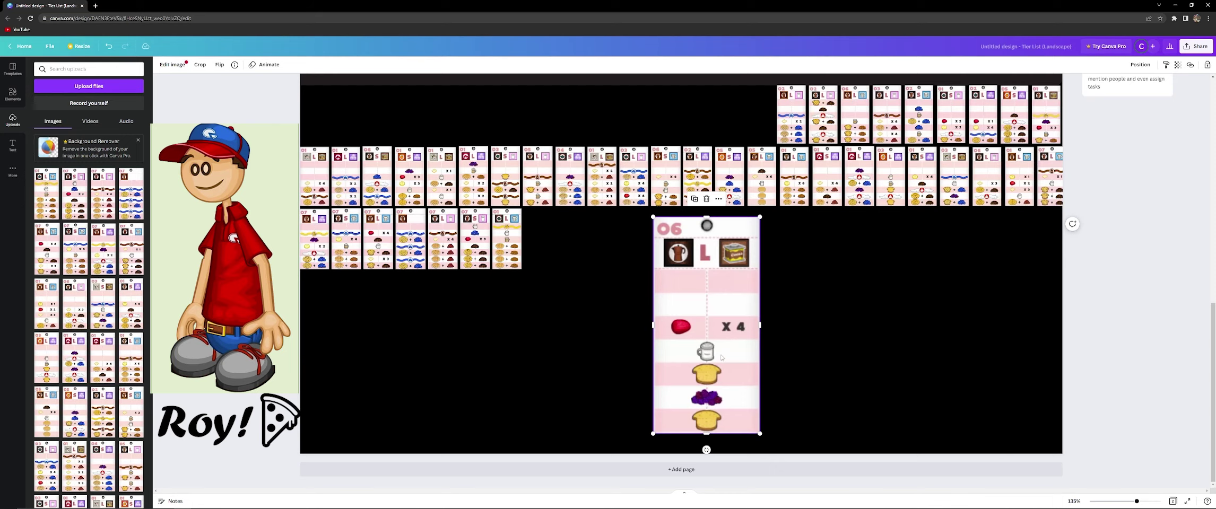
Place the 06 red-berry French toast ticket at reduced size as the fourth ticket in the B tier row
{"action": "left_click_drag", "start_coordinate": [712, 349], "coordinate": [498, 315]}
{"action": "scroll", "coordinate": [708, 346], "scroll_direction": "up", "scroll_amount": 5}
{"action": "scroll", "coordinate": [657, 323], "scroll_direction": "up", "scroll_amount": 5}
Bring the next unranked ticket, 02 with blueberry drizzle and three blueberry-mix pancakes, into the empty area of page 2 and enlarge it
{"action": "left_click_drag", "start_coordinate": [795, 174], "coordinate": [690, 261]}
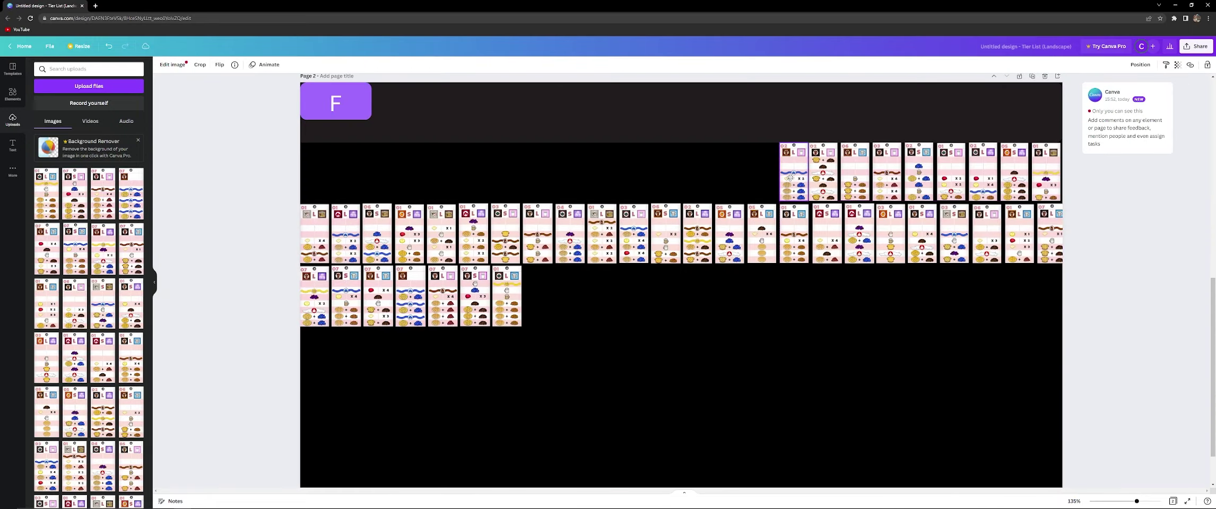
{"action": "scroll", "coordinate": [754, 228], "scroll_direction": "down", "scroll_amount": 1}
{"action": "left_click_drag", "start_coordinate": [704, 291], "coordinate": [776, 443]}
{"action": "left_click_drag", "start_coordinate": [723, 367], "coordinate": [699, 347]}
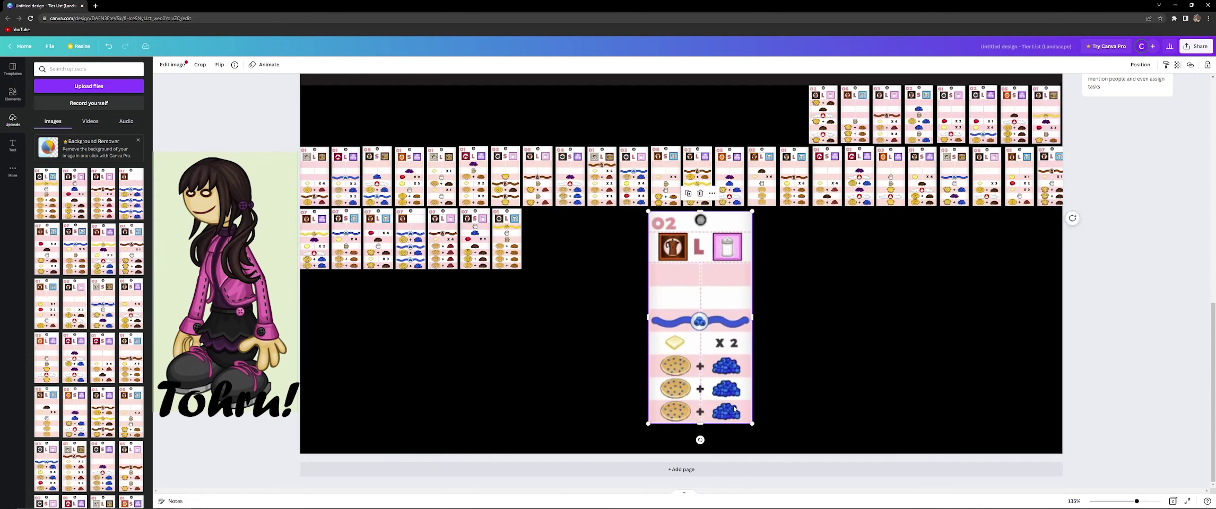
{"action": "left_click_drag", "start_coordinate": [752, 424], "coordinate": [777, 442]}
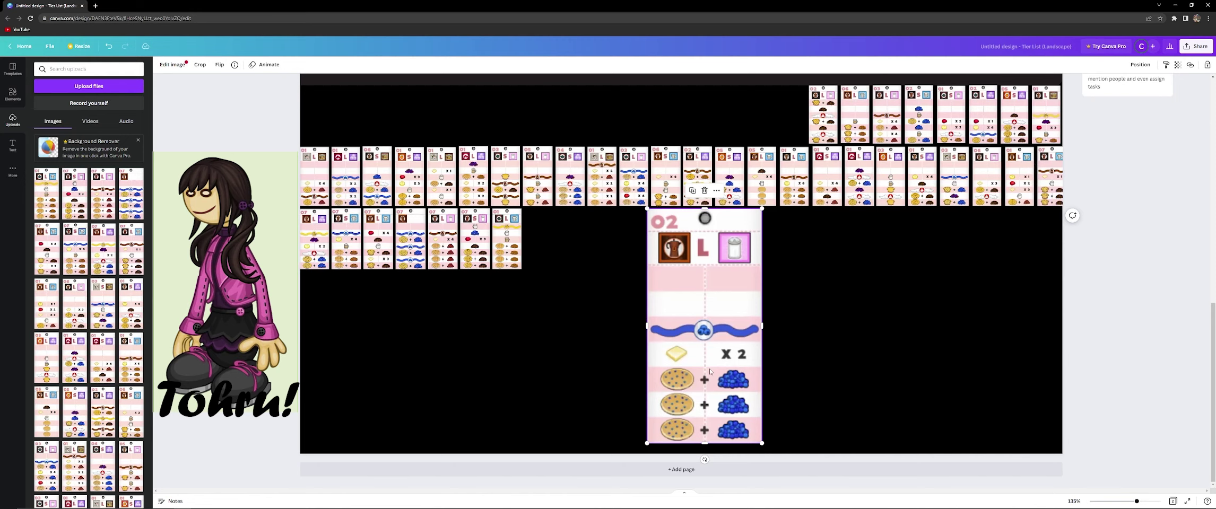
Shrink the 02 ticket with three blueberry-mix pancakes, place it second in the D tier row and deselect it
{"action": "left_click_drag", "start_coordinate": [692, 304], "coordinate": [482, 404]}
{"action": "scroll", "coordinate": [642, 298], "scroll_direction": "up", "scroll_amount": 1}
{"action": "scroll", "coordinate": [628, 334], "scroll_direction": "up", "scroll_amount": 4}
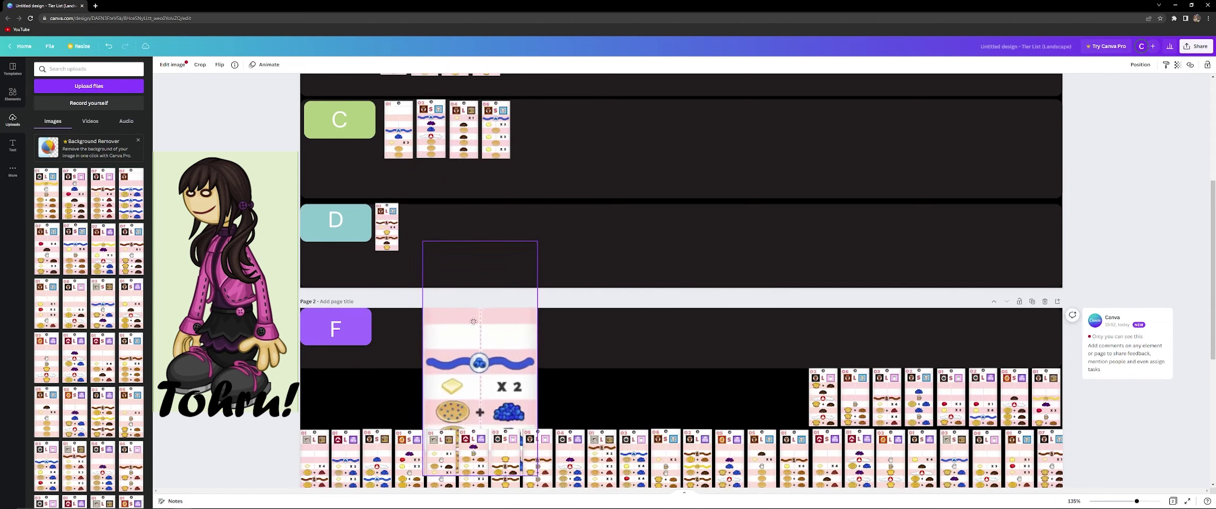
{"action": "left_click_drag", "start_coordinate": [475, 331], "coordinate": [461, 220]}
{"action": "left_click_drag", "start_coordinate": [477, 260], "coordinate": [493, 284]}
{"action": "left_click_drag", "start_coordinate": [539, 391], "coordinate": [536, 420]}
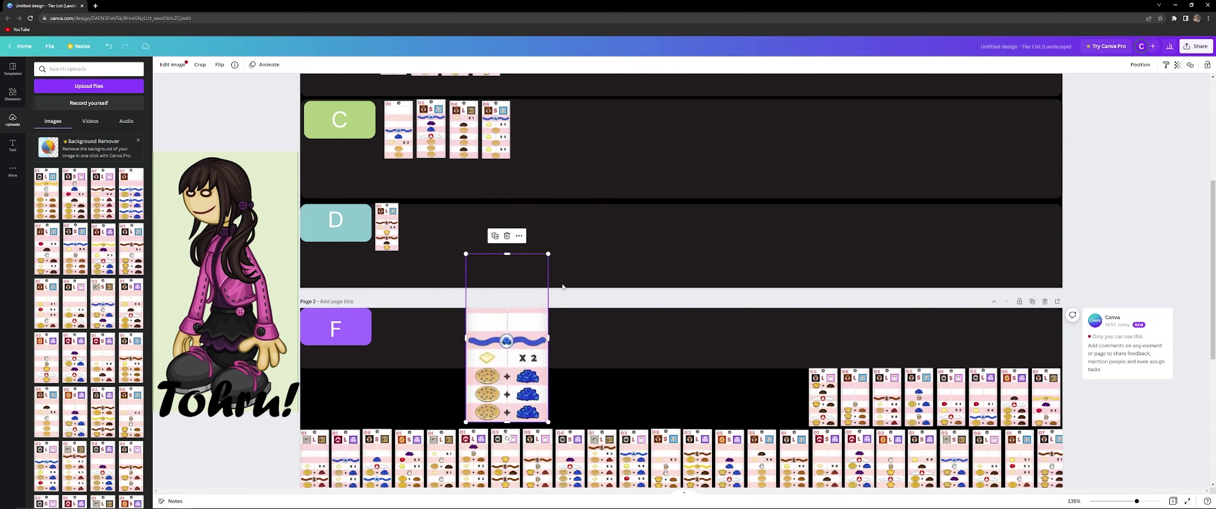
{"action": "left_click_drag", "start_coordinate": [548, 254], "coordinate": [512, 333]}
{"action": "left_click_drag", "start_coordinate": [486, 380], "coordinate": [421, 252]}
{"action": "left_click_drag", "start_coordinate": [446, 292], "coordinate": [426, 250]}
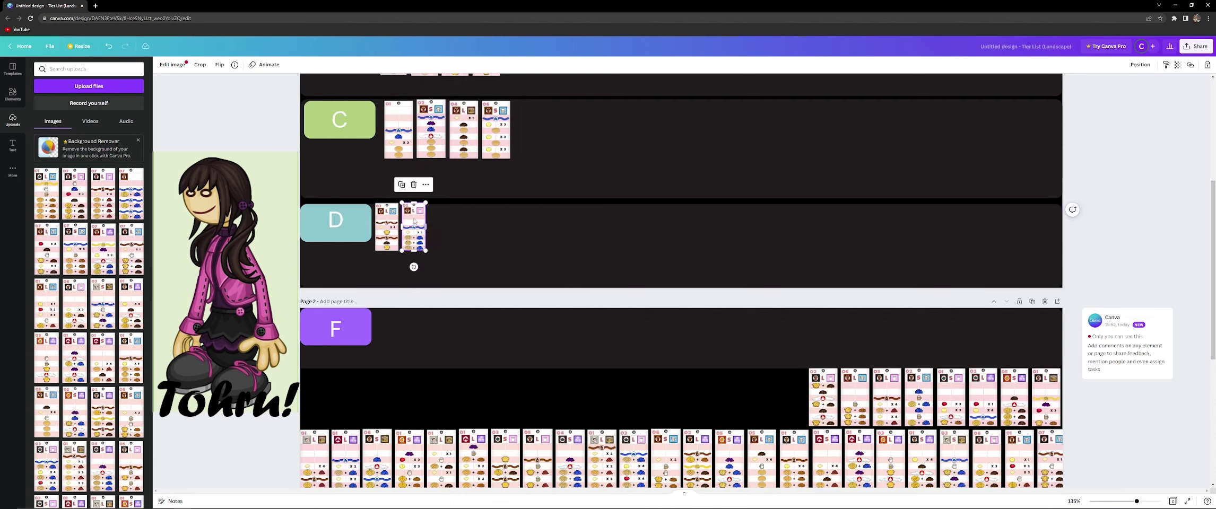
{"action": "left_click", "coordinate": [425, 297]}
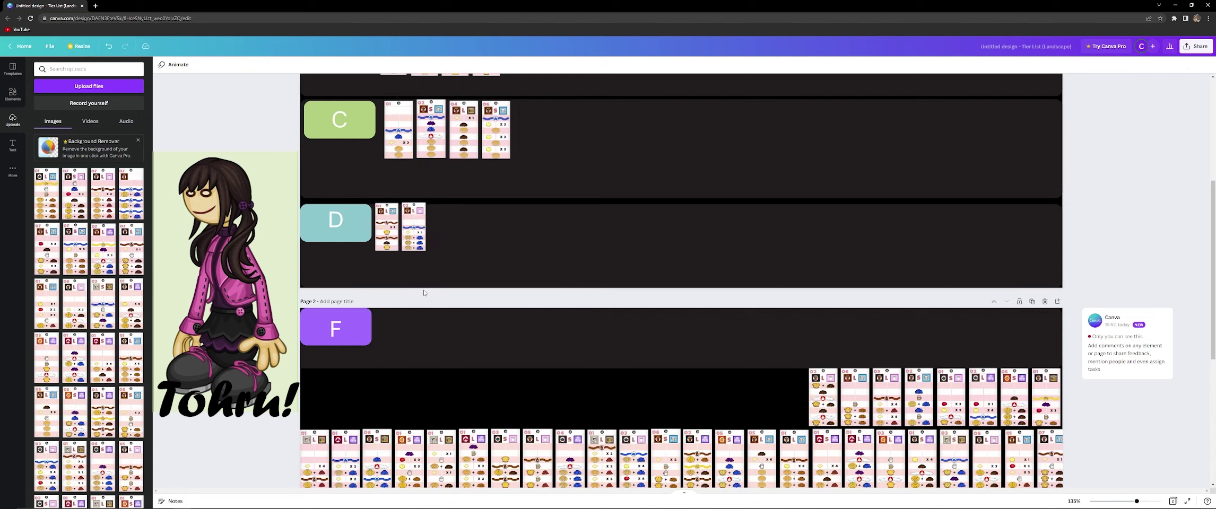
Bring the next unranked ticket, 02 with whipped cream and three chocolate-chip French toasts, into the empty area of page 2 and enlarge it
{"action": "scroll", "coordinate": [614, 302], "scroll_direction": "down", "scroll_amount": 4}
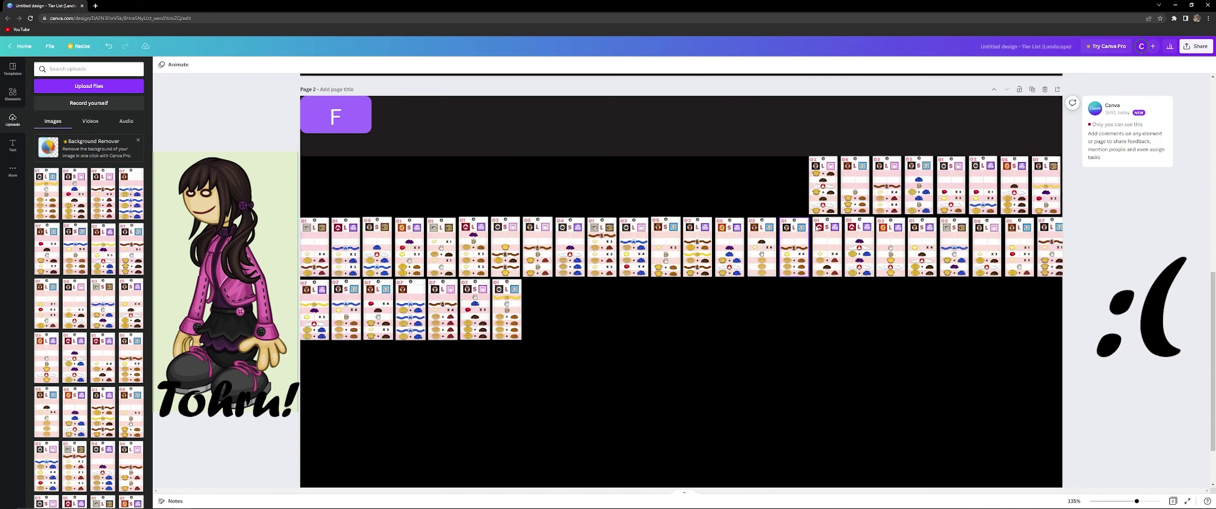
{"action": "left_click_drag", "start_coordinate": [811, 205], "coordinate": [829, 418]}
{"action": "scroll", "coordinate": [722, 284], "scroll_direction": "down", "scroll_amount": 2}
{"action": "left_click_drag", "start_coordinate": [737, 372], "coordinate": [722, 355]}
{"action": "left_click_drag", "start_coordinate": [763, 424], "coordinate": [767, 429]}
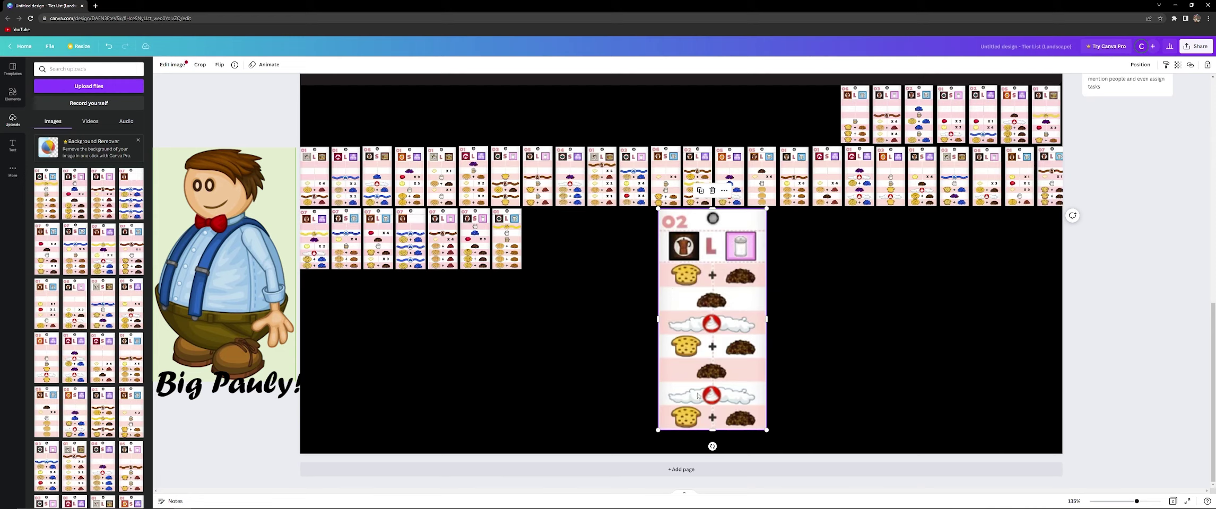
Place the 02 chocolate-chip French toast ticket at reduced size as the first ticket in the F tier row
{"action": "left_click_drag", "start_coordinate": [712, 349], "coordinate": [407, 475]}
{"action": "scroll", "coordinate": [679, 377], "scroll_direction": "up", "scroll_amount": 5}
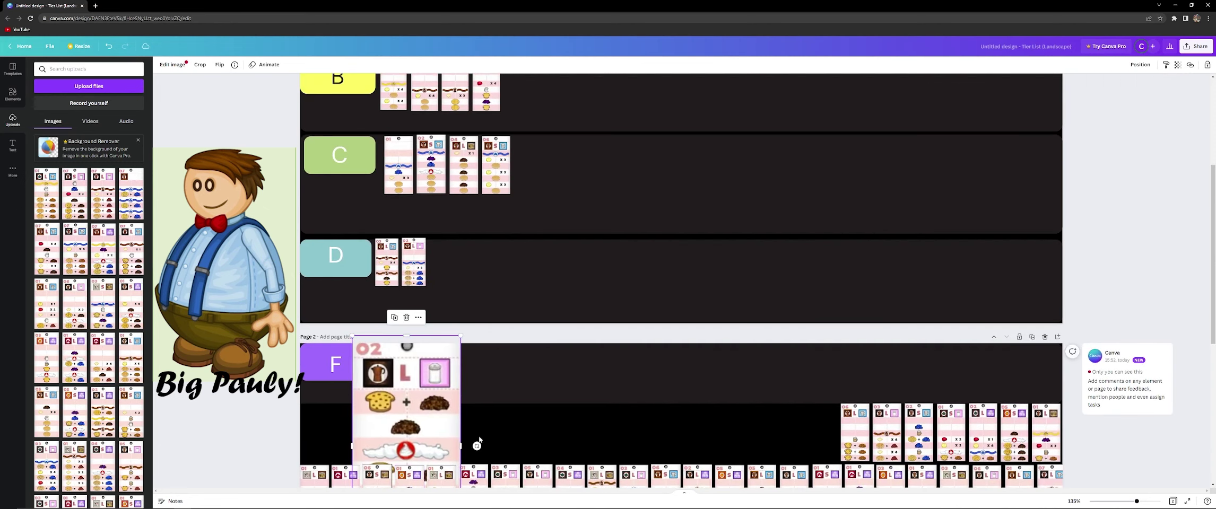
{"action": "scroll", "coordinate": [475, 444], "scroll_direction": "down", "scroll_amount": 2}
{"action": "left_click_drag", "start_coordinate": [460, 450], "coordinate": [389, 262]}
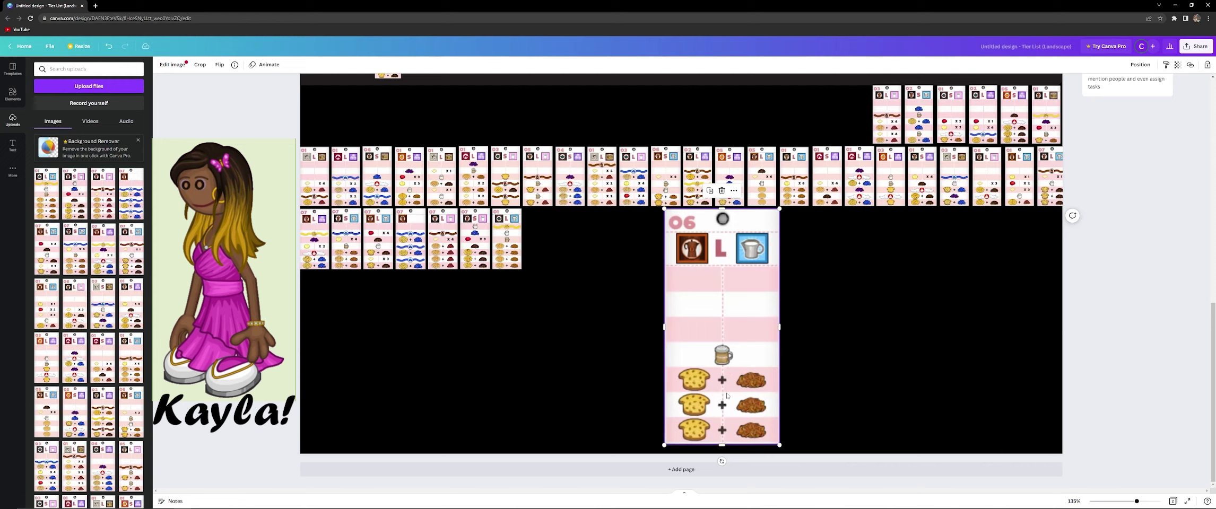
Place the 06 ticket with three French toasts at reduced size as the third ticket in the D tier row
{"action": "left_click_drag", "start_coordinate": [727, 396], "coordinate": [470, 337]}
{"action": "scroll", "coordinate": [703, 391], "scroll_direction": "up", "scroll_amount": 4}
{"action": "scroll", "coordinate": [560, 435], "scroll_direction": "up", "scroll_amount": 2}
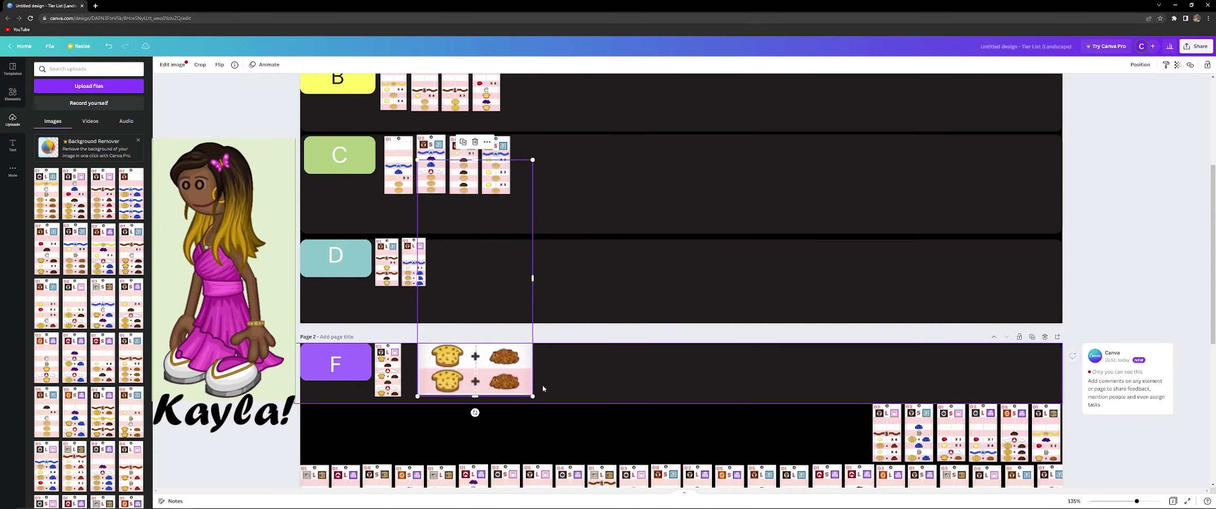
{"action": "left_click_drag", "start_coordinate": [532, 278], "coordinate": [548, 297]}
{"action": "left_click", "coordinate": [549, 297]}
{"action": "left_click", "coordinate": [482, 368]}
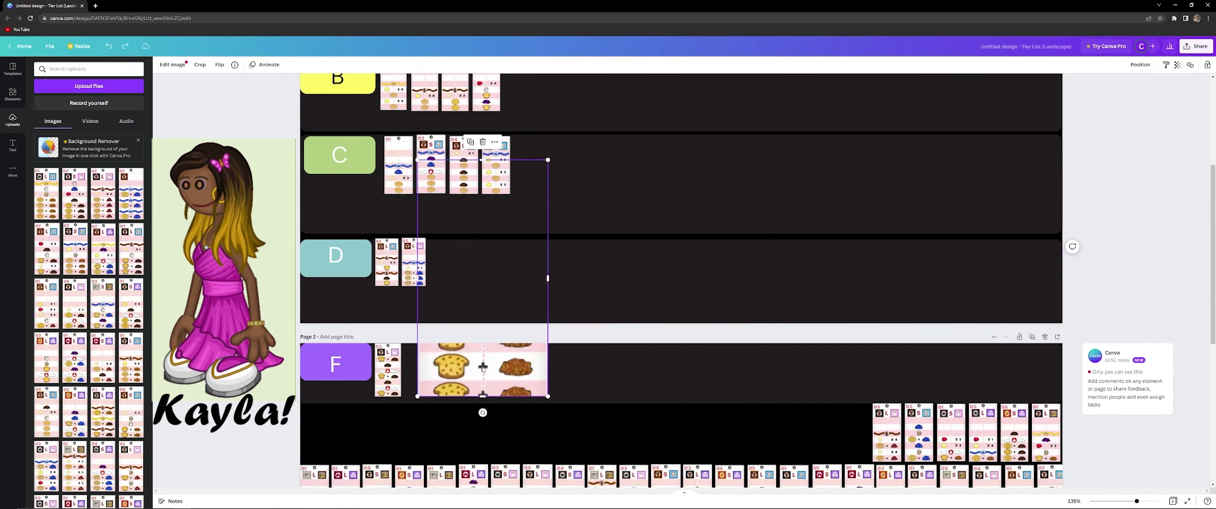
{"action": "scroll", "coordinate": [503, 395], "scroll_direction": "down", "scroll_amount": 3}
{"action": "left_click_drag", "start_coordinate": [483, 369], "coordinate": [640, 473]}
Bring the next unranked ticket, 03 with chocolate drizzle and two servings of butter x4, into the empty area of page 2 and enlarge it
{"action": "left_click_drag", "start_coordinate": [892, 186], "coordinate": [893, 421]}
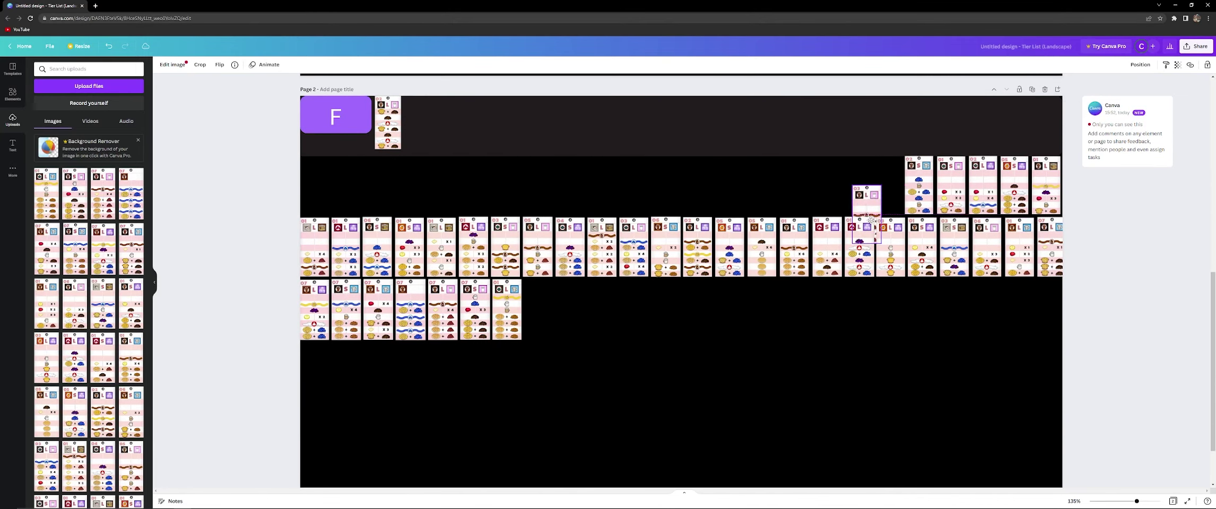
{"action": "scroll", "coordinate": [841, 234], "scroll_direction": "down", "scroll_amount": 2}
{"action": "left_click_drag", "start_coordinate": [812, 353], "coordinate": [785, 347]}
{"action": "left_click_drag", "start_coordinate": [830, 429], "coordinate": [837, 442]}
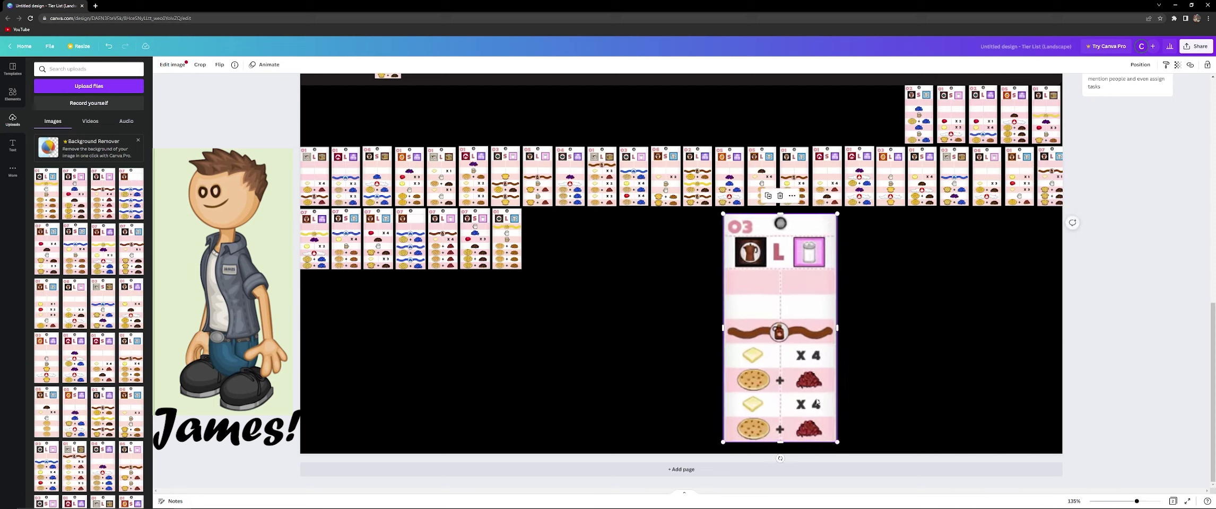
{"action": "left_click_drag", "start_coordinate": [792, 316], "coordinate": [781, 313]}
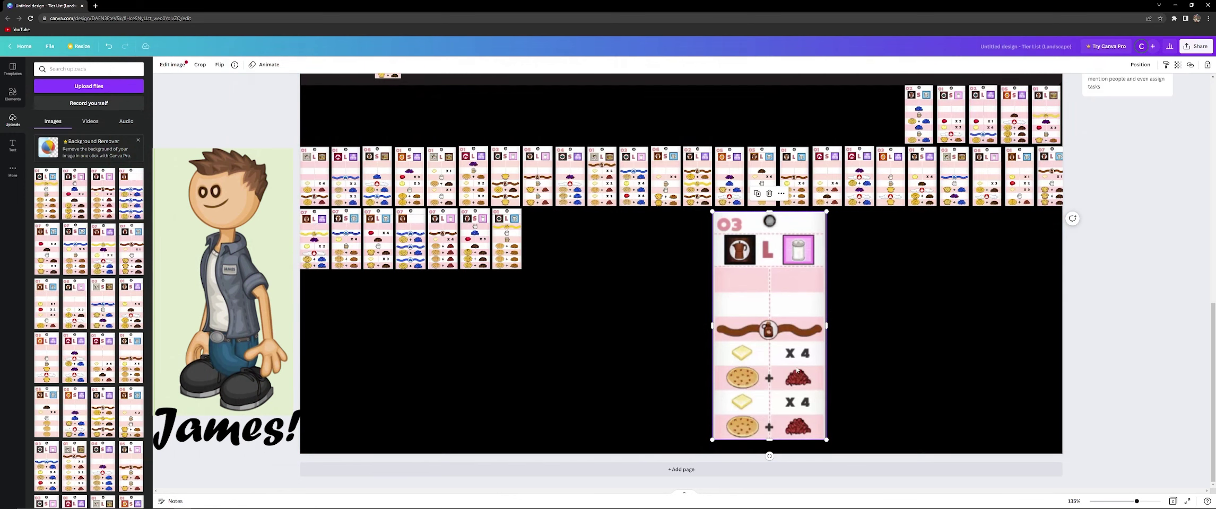
Shrink the 03 ticket with chocolate drizzle and butter and place it fifth in the B tier row
{"action": "left_click_drag", "start_coordinate": [797, 370], "coordinate": [716, 350]}
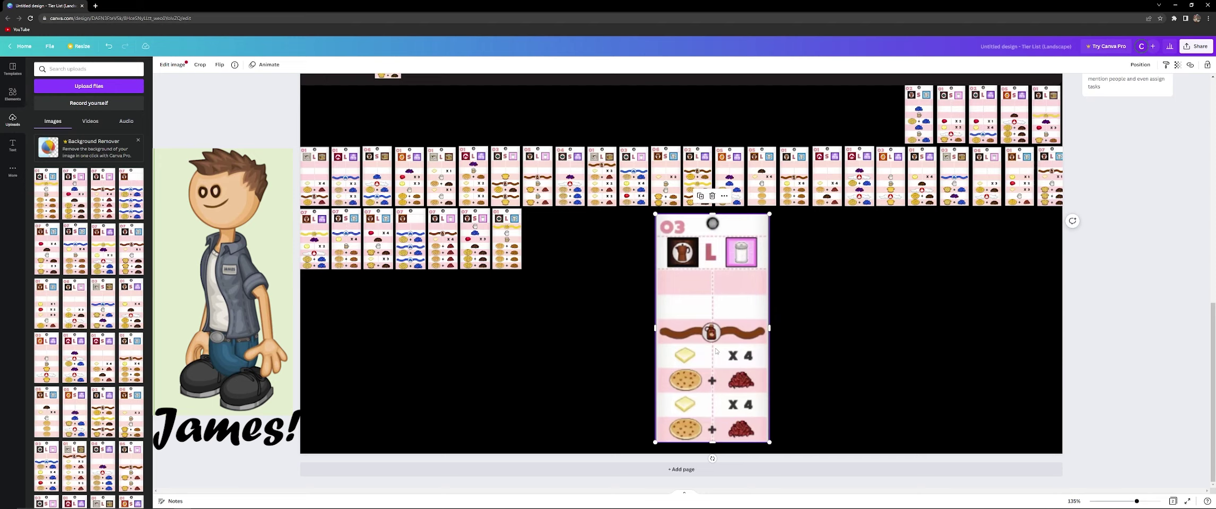
{"action": "key", "text": "Delete"}
{"action": "scroll", "coordinate": [601, 313], "scroll_direction": "up", "scroll_amount": 4}
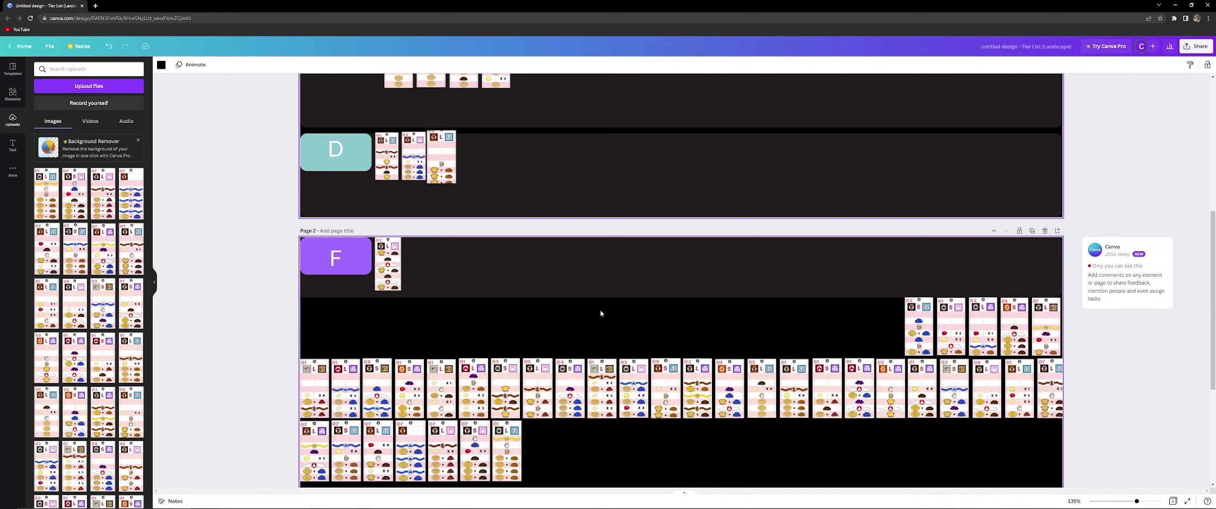
{"action": "scroll", "coordinate": [591, 305], "scroll_direction": "down", "scroll_amount": 3}
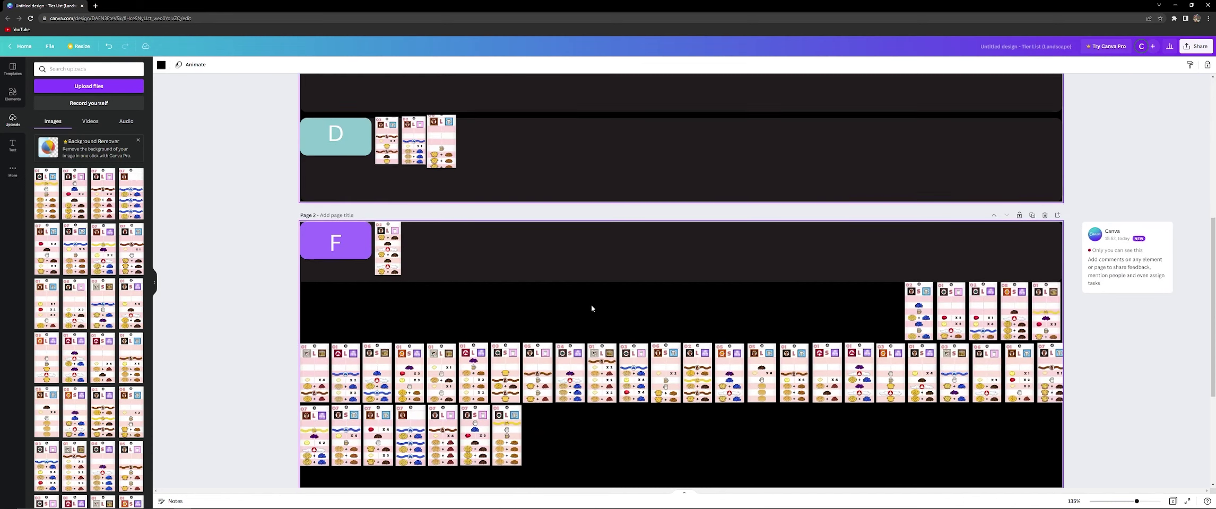
Bring the next unranked ticket, 02 with a small drink and blueberry toppings, into the empty area of page 2, enlarge it and deselect it
{"action": "left_click_drag", "start_coordinate": [919, 233], "coordinate": [856, 402]}
{"action": "scroll", "coordinate": [700, 270], "scroll_direction": "down", "scroll_amount": 3}
{"action": "left_click_drag", "start_coordinate": [766, 376], "coordinate": [758, 373]}
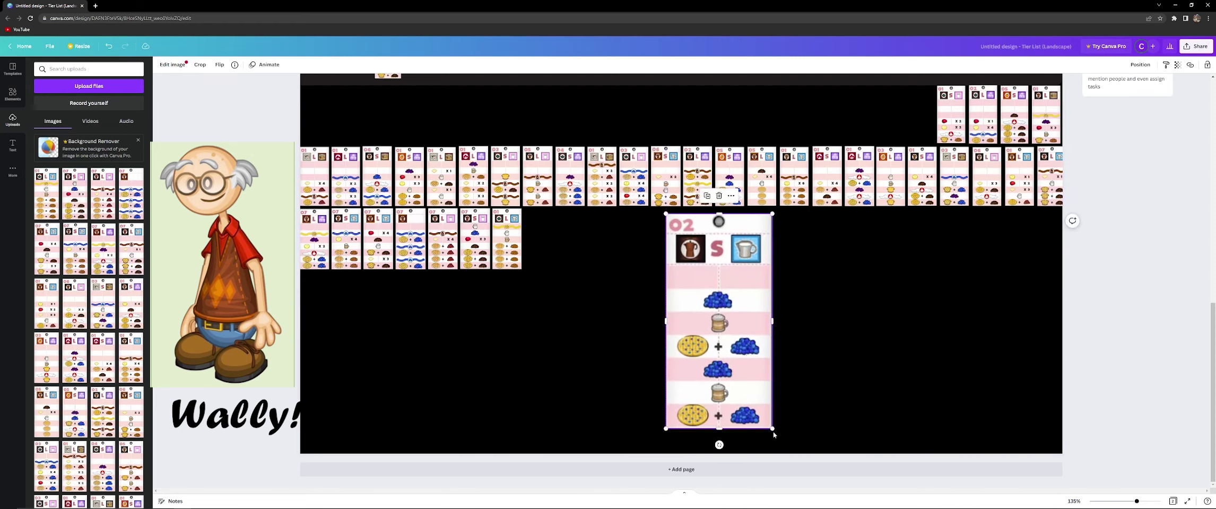
{"action": "left_click_drag", "start_coordinate": [772, 429], "coordinate": [776, 439]}
{"action": "left_click", "coordinate": [805, 392]}
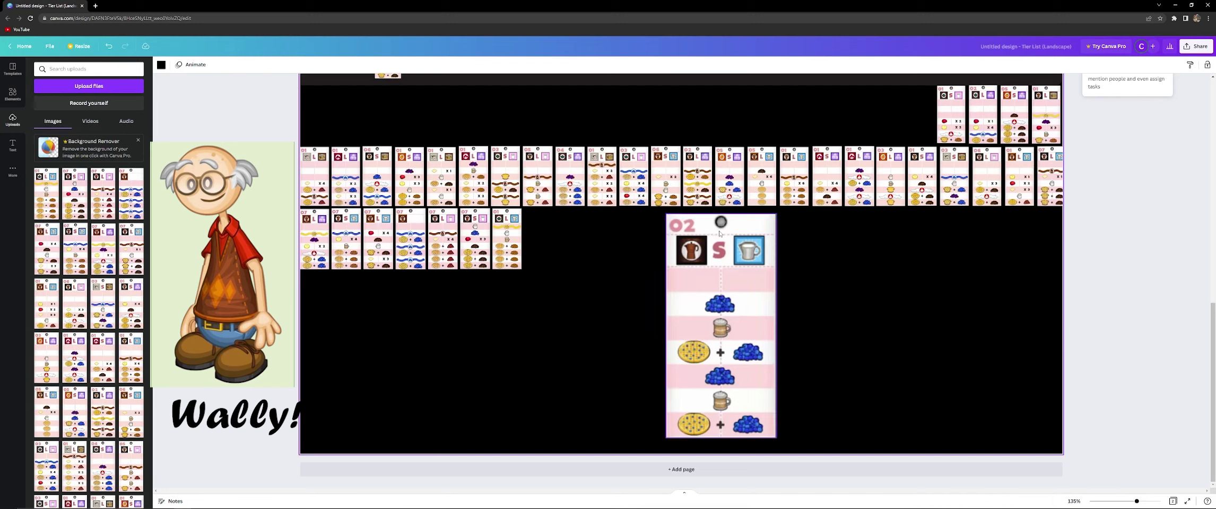
Shrink the 02 ticket with the blueberry toppings and place it fourth in the D tier row
{"action": "left_click", "coordinate": [735, 367]}
{"action": "left_click_drag", "start_coordinate": [776, 437], "coordinate": [550, 340]}
{"action": "scroll", "coordinate": [571, 308], "scroll_direction": "up", "scroll_amount": 5}
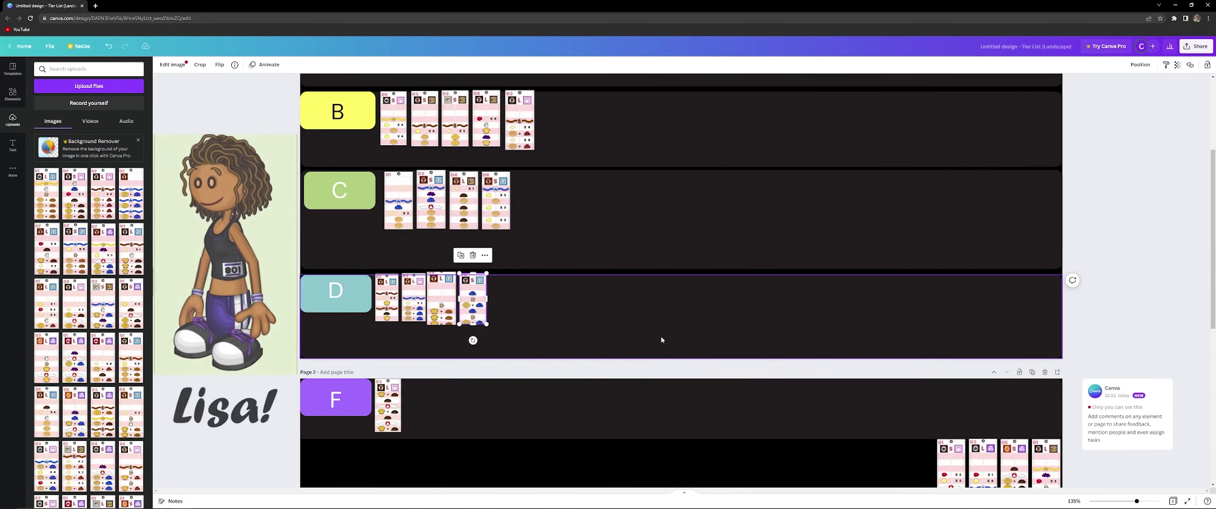
Move the next unranked ticket, the one with a small drink, out of the page 2 queue and place it fifth in the A tier row
{"action": "scroll", "coordinate": [731, 355], "scroll_direction": "down", "scroll_amount": 5}
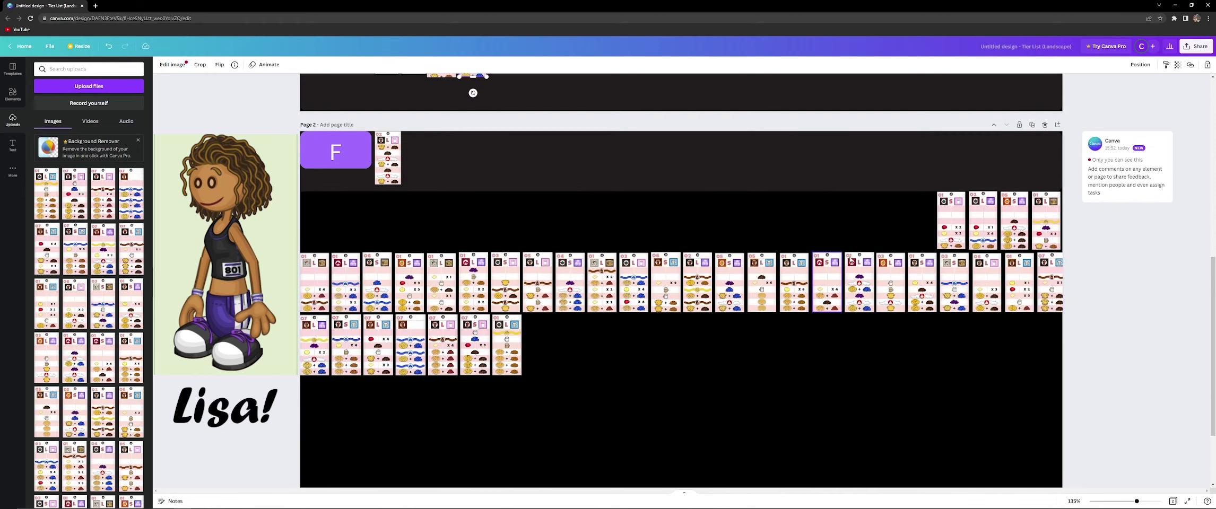
{"action": "left_click_drag", "start_coordinate": [949, 221], "coordinate": [840, 402]}
{"action": "scroll", "coordinate": [690, 313], "scroll_direction": "down", "scroll_amount": 3}
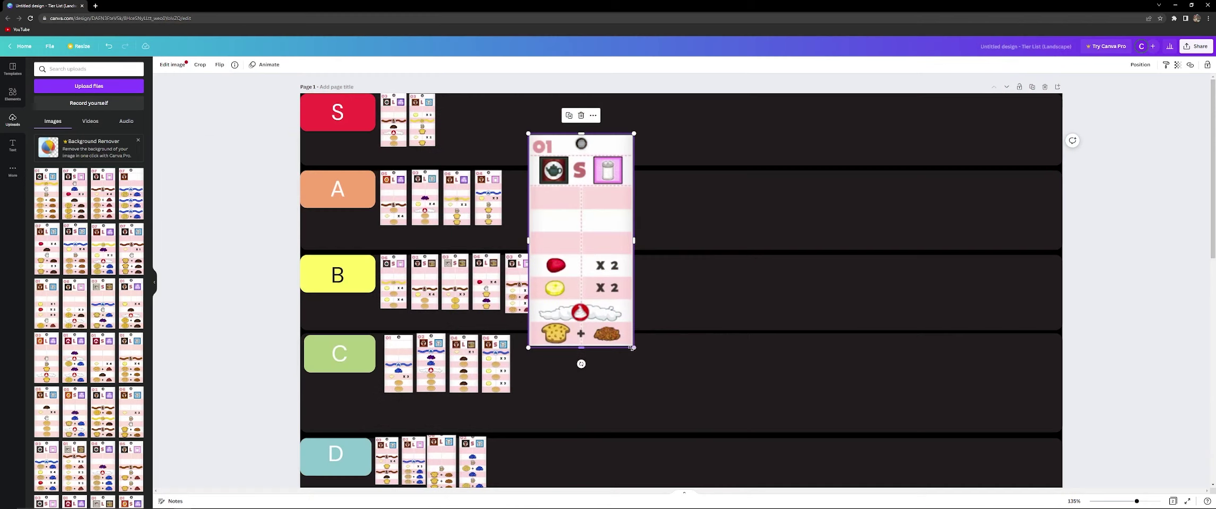
{"action": "left_click_drag", "start_coordinate": [636, 347], "coordinate": [533, 226]}
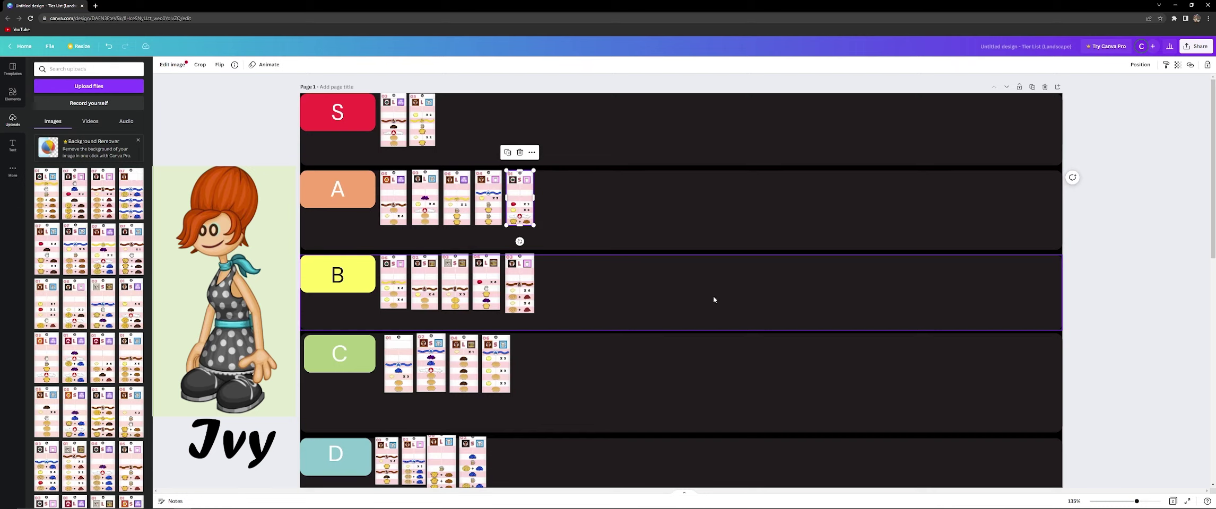
Bring the next unranked ticket, 02 with blueberry drizzle over a single waffle, into the empty area of page 2 and enlarge it
{"action": "scroll", "coordinate": [715, 296], "scroll_direction": "down", "scroll_amount": 2}
{"action": "scroll", "coordinate": [716, 299], "scroll_direction": "down", "scroll_amount": 4}
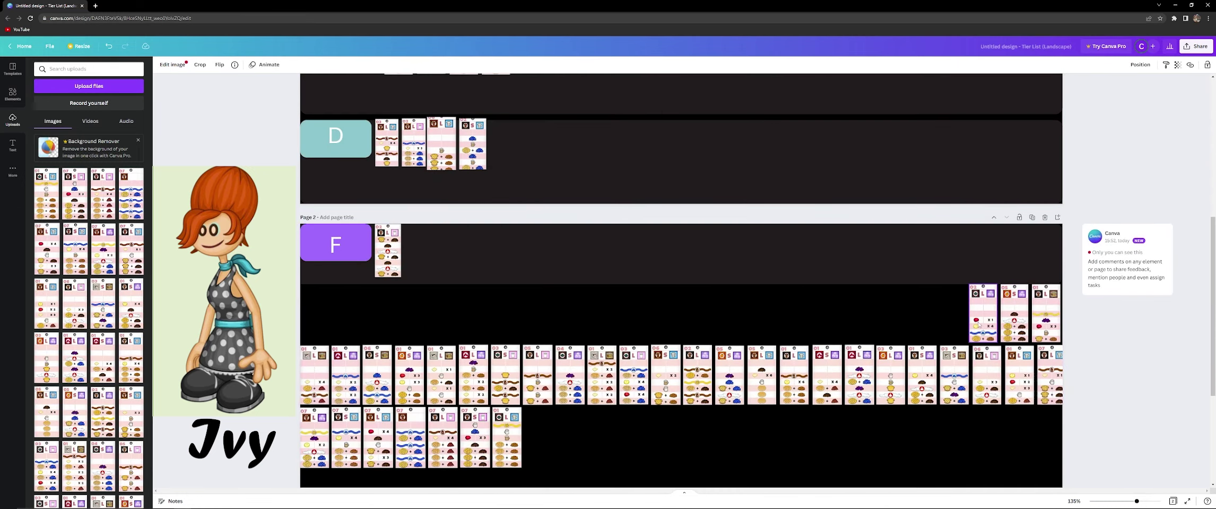
{"action": "left_click_drag", "start_coordinate": [975, 323], "coordinate": [701, 320]}
{"action": "scroll", "coordinate": [902, 326], "scroll_direction": "down", "scroll_amount": 3}
{"action": "left_click_drag", "start_coordinate": [729, 341], "coordinate": [842, 431]}
{"action": "scroll", "coordinate": [843, 431], "scroll_direction": "down", "scroll_amount": 1}
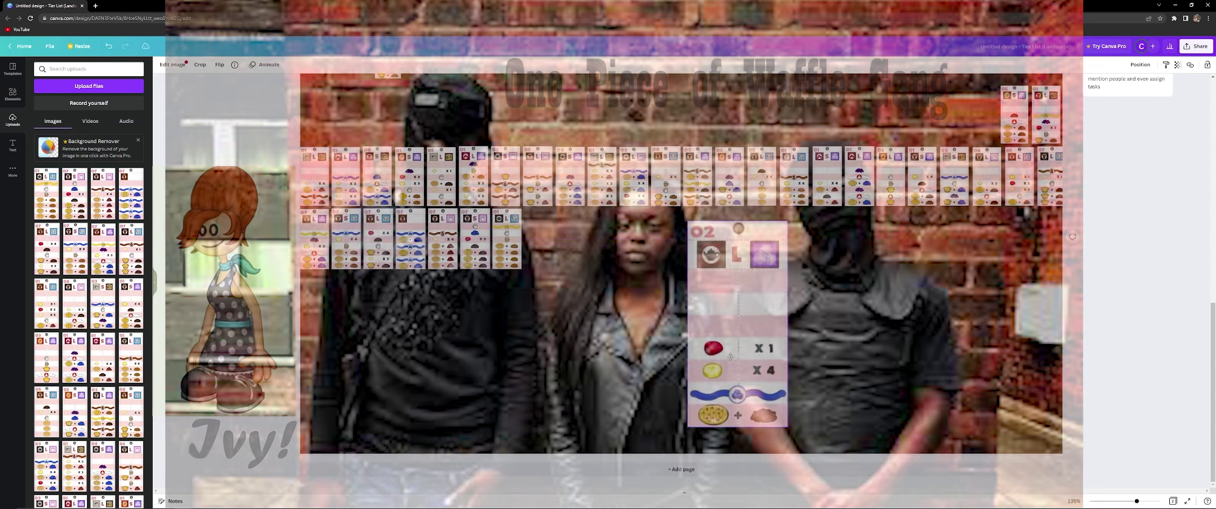
{"action": "left_click_drag", "start_coordinate": [742, 366], "coordinate": [742, 350]}
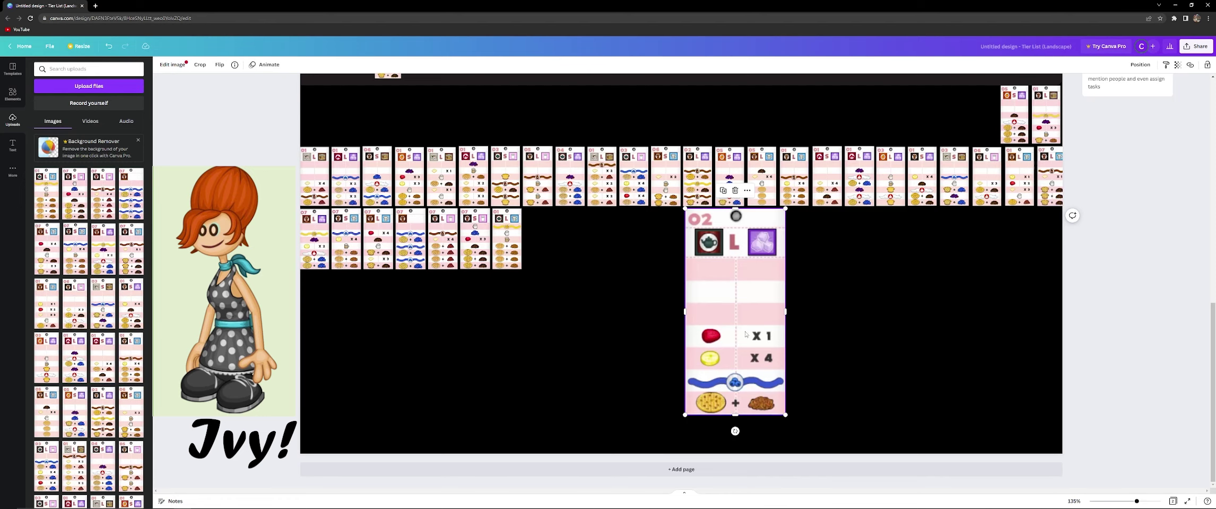
Shrink the 02 single-waffle ticket and place it sixth in the B tier row
{"action": "left_click_drag", "start_coordinate": [749, 336], "coordinate": [712, 341]}
{"action": "scroll", "coordinate": [704, 312], "scroll_direction": "up", "scroll_amount": 3}
{"action": "scroll", "coordinate": [707, 329], "scroll_direction": "down", "scroll_amount": 3}
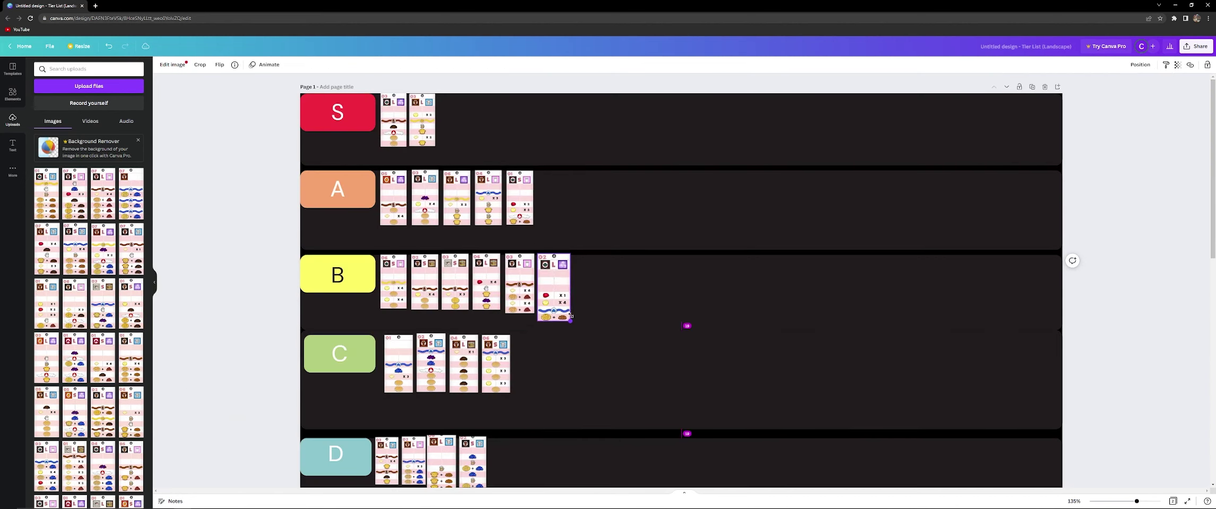
{"action": "left_click_drag", "start_coordinate": [583, 323], "coordinate": [578, 317]}
{"action": "scroll", "coordinate": [736, 364], "scroll_direction": "down", "scroll_amount": 8}
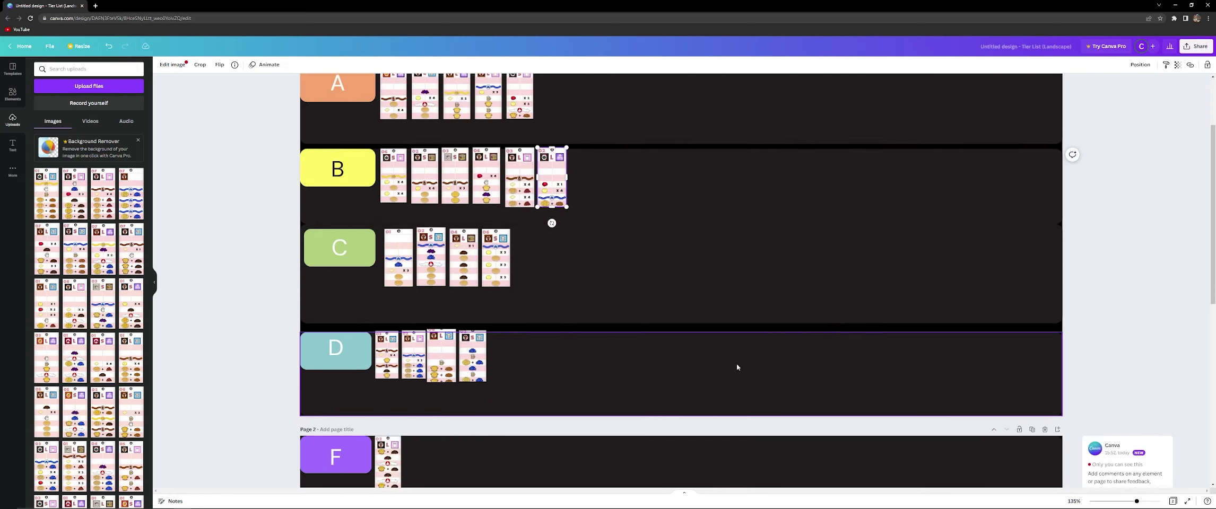
Bring the next unranked ticket, 05 with whipped cream and three chocolate-chip items, into the empty area of page 2 and enlarge it
{"action": "left_click_drag", "start_coordinate": [1015, 214], "coordinate": [845, 411]}
{"action": "scroll", "coordinate": [823, 307], "scroll_direction": "down", "scroll_amount": 2}
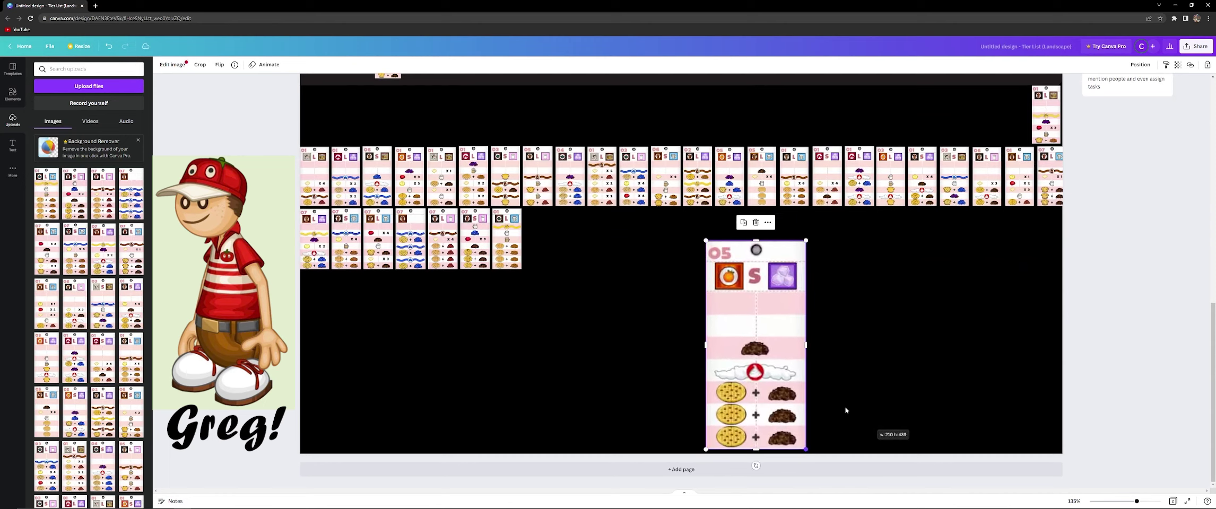
{"action": "left_click_drag", "start_coordinate": [780, 379], "coordinate": [742, 354]}
{"action": "left_click_drag", "start_coordinate": [768, 425], "coordinate": [793, 443]}
{"action": "left_click_drag", "start_coordinate": [754, 399], "coordinate": [750, 392]}
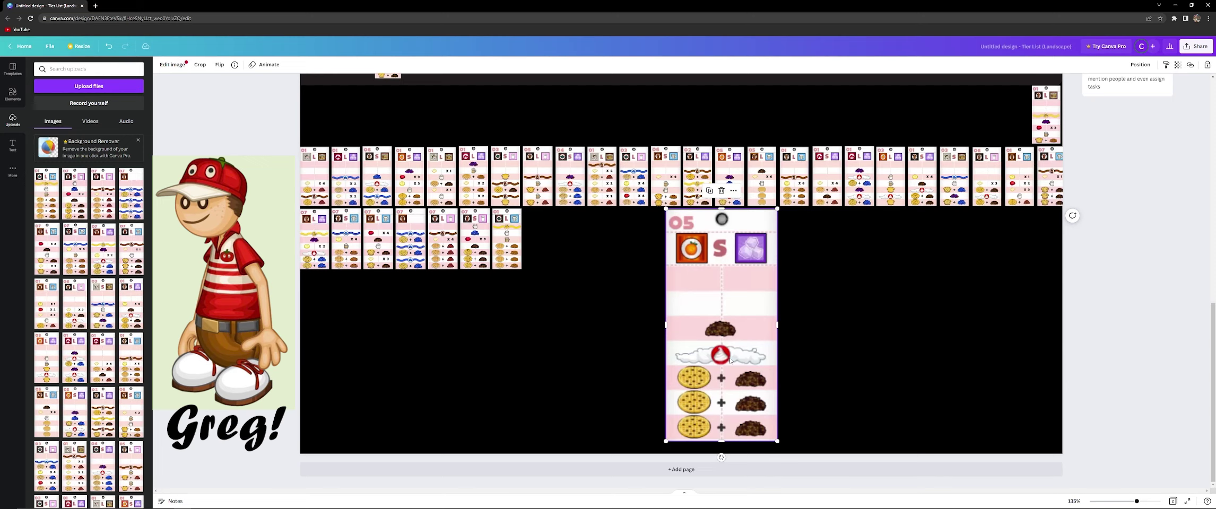
Place the 05 chocolate-chip ticket at reduced size as the fifth ticket in the D tier row
{"action": "left_click_drag", "start_coordinate": [730, 361], "coordinate": [674, 447]}
{"action": "scroll", "coordinate": [721, 351], "scroll_direction": "up", "scroll_amount": 10}
{"action": "scroll", "coordinate": [664, 361], "scroll_direction": "down", "scroll_amount": 3}
{"action": "scroll", "coordinate": [588, 435], "scroll_direction": "down", "scroll_amount": 1}
{"action": "scroll", "coordinate": [588, 435], "scroll_direction": "down", "scroll_amount": 5}
{"action": "left_click_drag", "start_coordinate": [711, 264], "coordinate": [508, 331]}
{"action": "scroll", "coordinate": [542, 330], "scroll_direction": "up", "scroll_amount": 6}
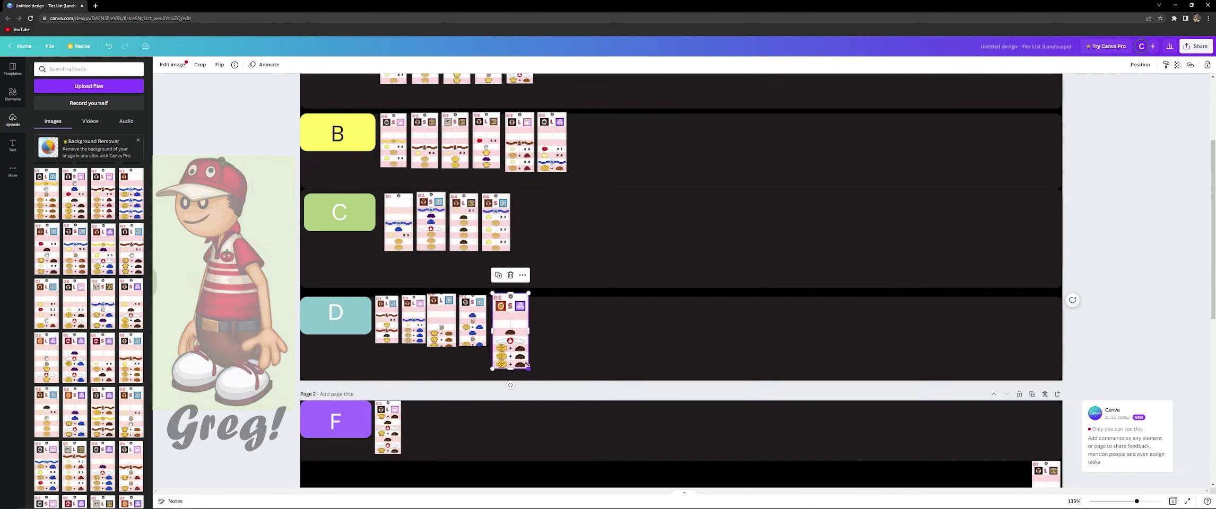
Bring the next unranked ticket, 01 with yellow drizzle and a single French toast, into the empty area of page 2 and enlarge it
{"action": "scroll", "coordinate": [694, 305], "scroll_direction": "down", "scroll_amount": 7}
{"action": "scroll", "coordinate": [695, 305], "scroll_direction": "up", "scroll_amount": 2}
{"action": "left_click_drag", "start_coordinate": [1036, 215], "coordinate": [692, 265]}
{"action": "scroll", "coordinate": [873, 290], "scroll_direction": "down", "scroll_amount": 2}
{"action": "left_click_drag", "start_coordinate": [717, 300], "coordinate": [883, 423]}
{"action": "left_click_drag", "start_coordinate": [764, 361], "coordinate": [741, 340]}
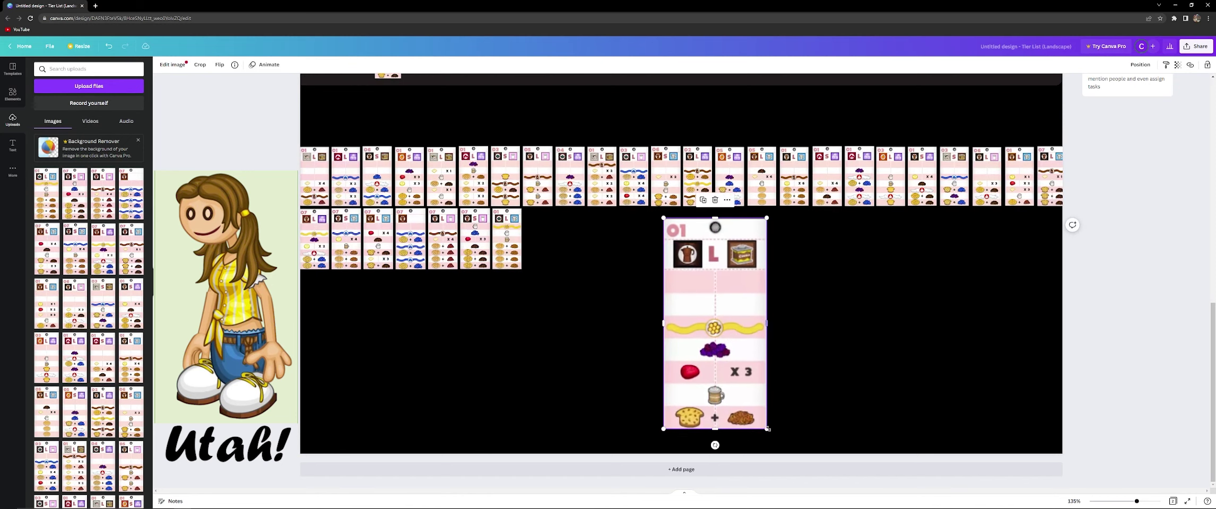
{"action": "left_click_drag", "start_coordinate": [769, 430], "coordinate": [778, 439]}
{"action": "left_click_drag", "start_coordinate": [749, 382], "coordinate": [743, 373]}
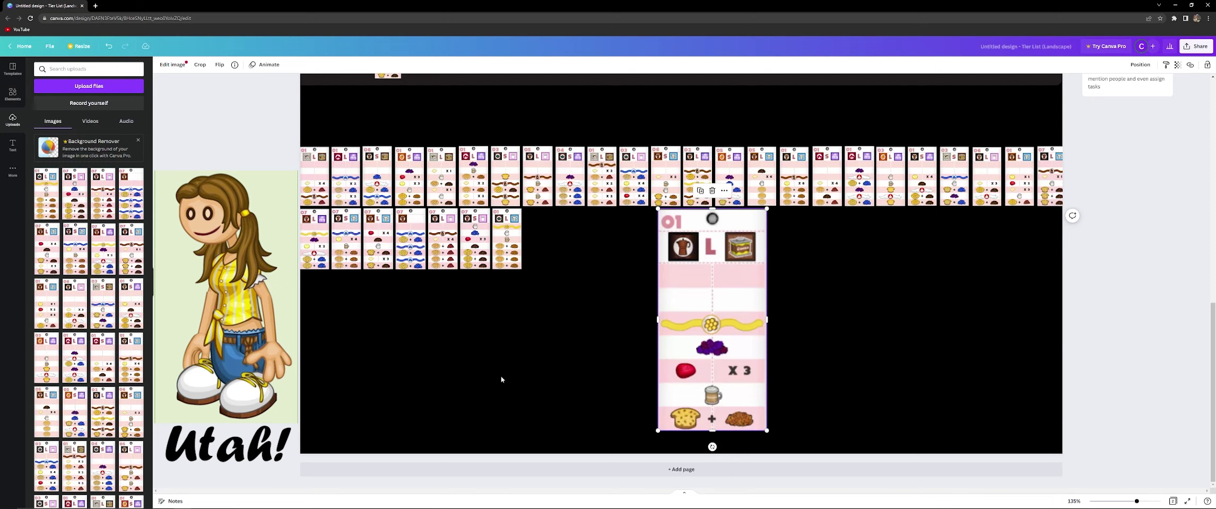
Shrink the 01 single French toast ticket and place it sixth in the A tier row
{"action": "scroll", "coordinate": [654, 307], "scroll_direction": "up", "scroll_amount": 8}
{"action": "left_click_drag", "start_coordinate": [708, 330], "coordinate": [629, 254]}
{"action": "scroll", "coordinate": [650, 291], "scroll_direction": "down", "scroll_amount": 10}
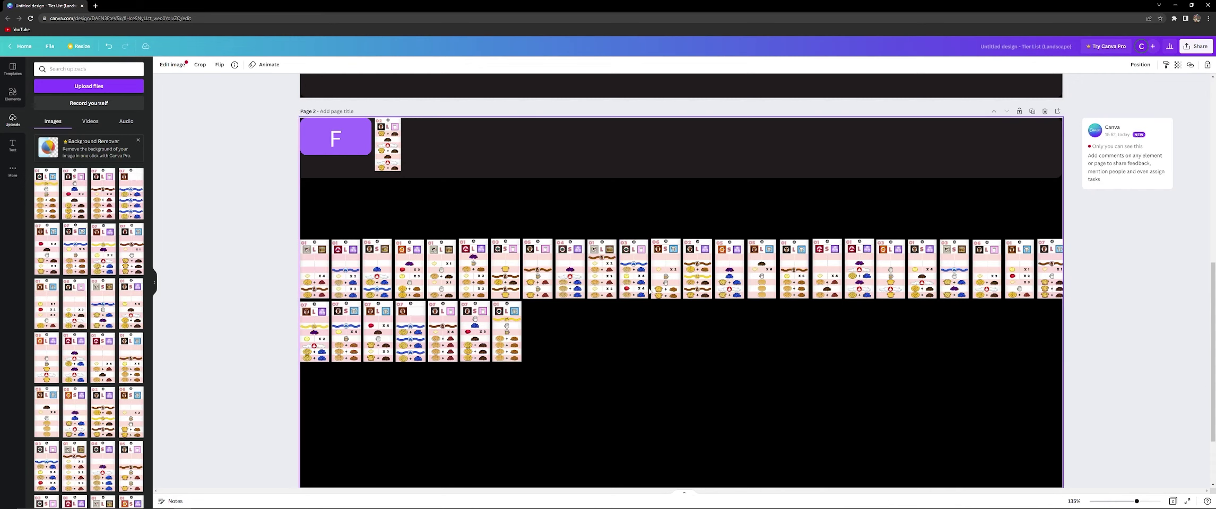
{"action": "scroll", "coordinate": [649, 291], "scroll_direction": "down", "scroll_amount": 2}
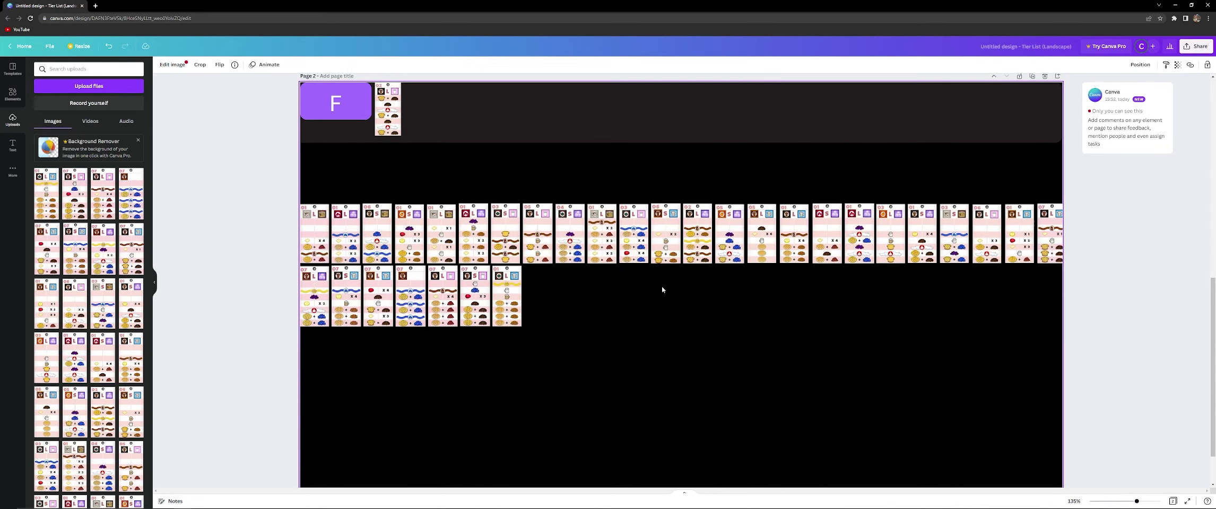
Bring the next unranked ticket, 01 with butter x4 and chocolate drizzle, into the empty area of page 2 and enlarge it
{"action": "scroll", "coordinate": [638, 286], "scroll_direction": "down", "scroll_amount": 2}
{"action": "left_click", "coordinate": [315, 222]}
{"action": "scroll", "coordinate": [598, 322], "scroll_direction": "down", "scroll_amount": 1}
{"action": "left_click_drag", "start_coordinate": [386, 269], "coordinate": [779, 404]}
{"action": "left_click_drag", "start_coordinate": [695, 432], "coordinate": [729, 433]}
{"action": "left_click_drag", "start_coordinate": [692, 391], "coordinate": [703, 394]}
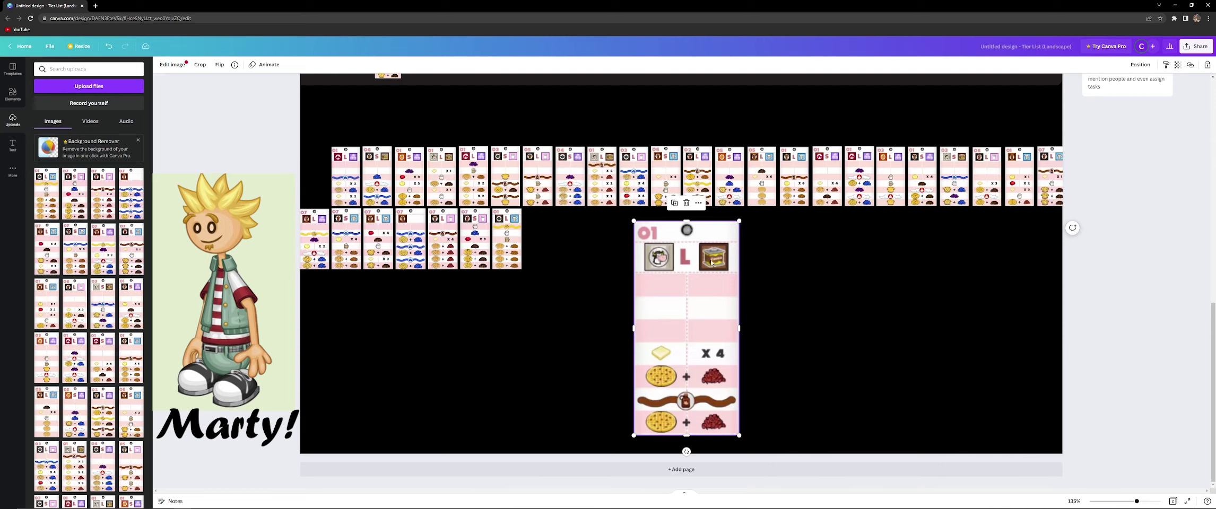
Shrink the 01 ticket with butter and chocolate drizzle and place it seventh in the A tier row
{"action": "left_click_drag", "start_coordinate": [669, 322], "coordinate": [626, 270]}
{"action": "scroll", "coordinate": [680, 306], "scroll_direction": "up", "scroll_amount": 10}
{"action": "scroll", "coordinate": [704, 342], "scroll_direction": "up", "scroll_amount": 1}
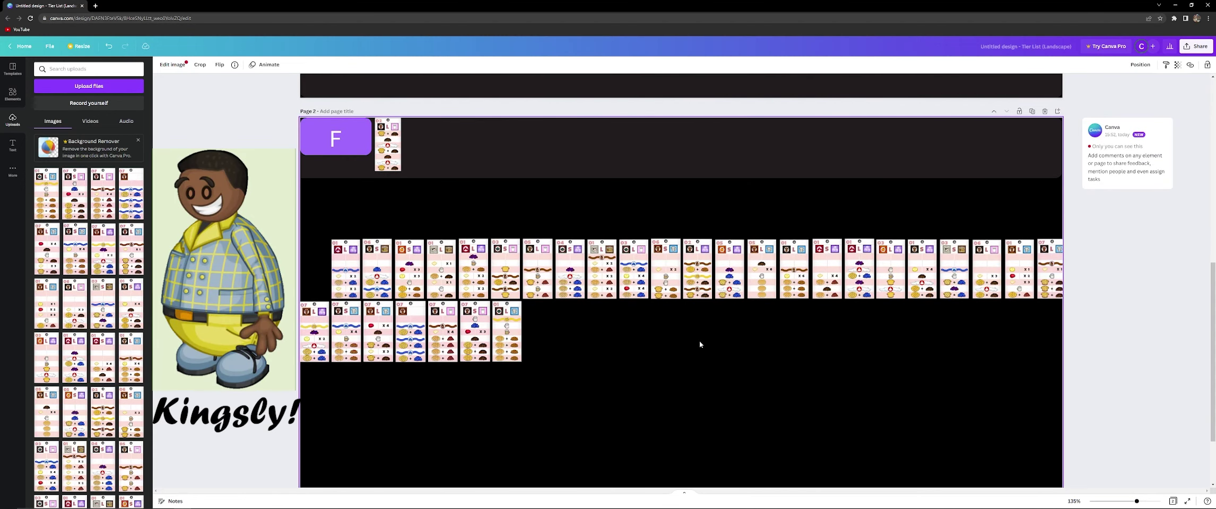
Bring the next unranked ticket, 01 with blueberry drizzle and two servings of butter x2, into the empty area of page 2 and enlarge it
{"action": "scroll", "coordinate": [671, 335], "scroll_direction": "down", "scroll_amount": 3}
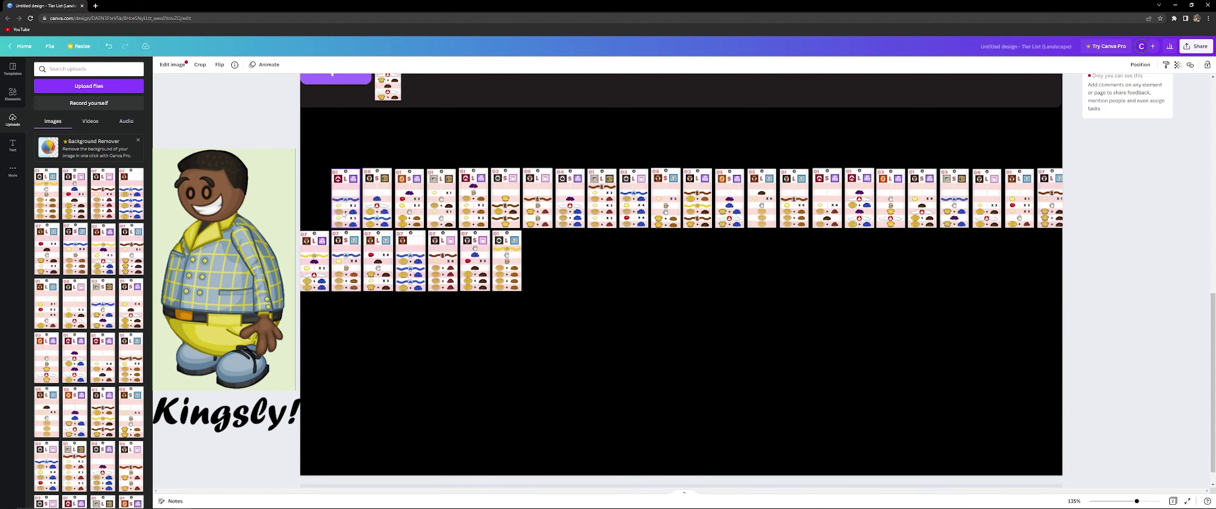
{"action": "left_click_drag", "start_coordinate": [346, 202], "coordinate": [813, 407]}
{"action": "left_click_drag", "start_coordinate": [690, 371], "coordinate": [687, 343]}
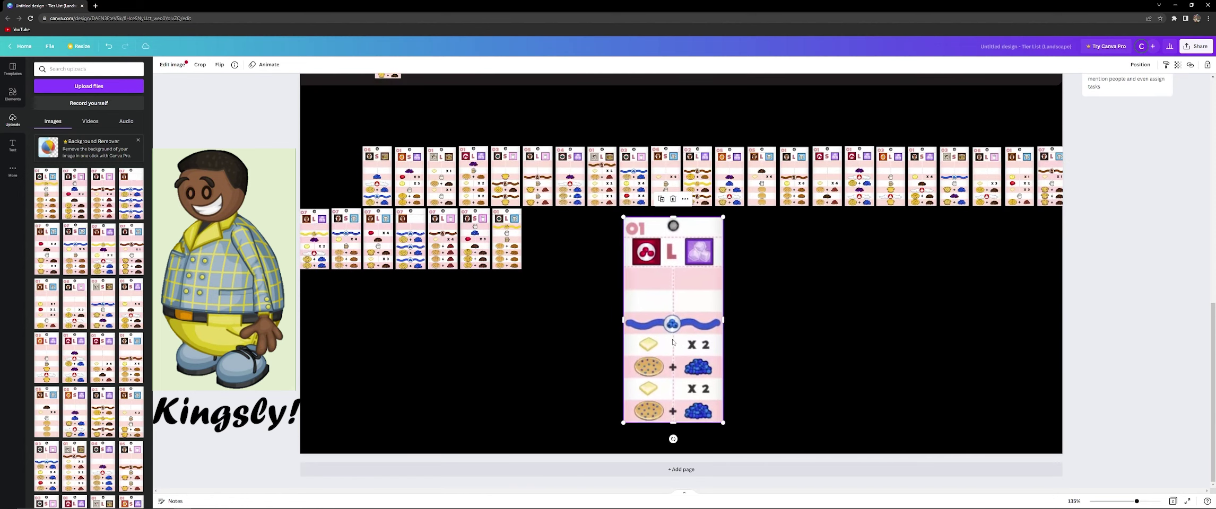
{"action": "left_click_drag", "start_coordinate": [730, 427], "coordinate": [740, 446]}
{"action": "left_click_drag", "start_coordinate": [703, 393], "coordinate": [700, 387]}
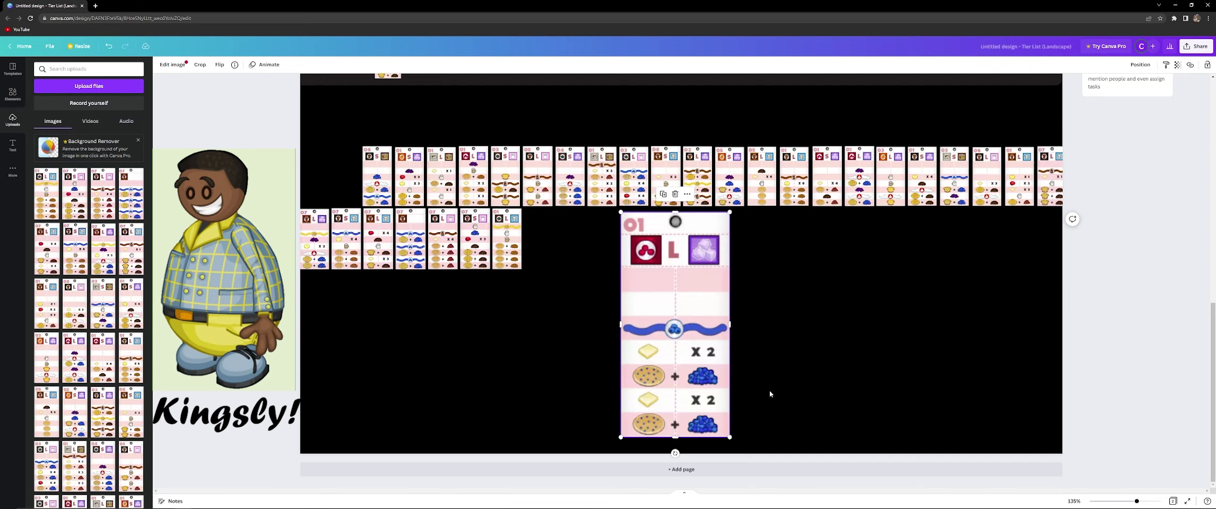
Shrink the 01 ticket with blueberry drizzle and butter and place it fifth in the C tier row
{"action": "left_click_drag", "start_coordinate": [675, 350], "coordinate": [597, 339]}
{"action": "scroll", "coordinate": [643, 343], "scroll_direction": "up", "scroll_amount": 7}
{"action": "scroll", "coordinate": [615, 347], "scroll_direction": "up", "scroll_amount": 2}
{"action": "left_click_drag", "start_coordinate": [652, 426], "coordinate": [548, 301]}
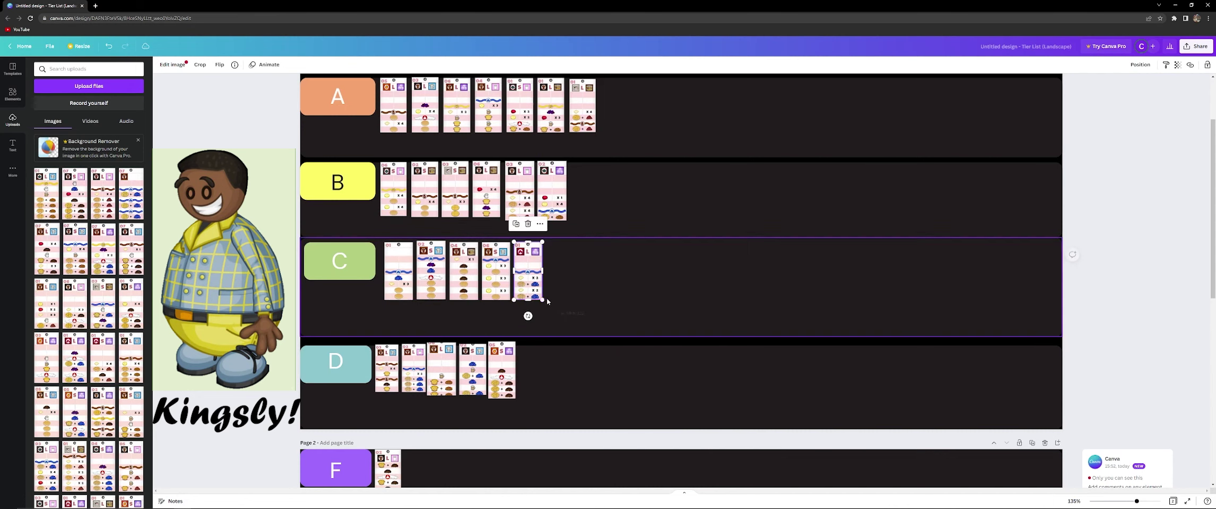
Bring the next unranked ticket, 06 with blueberries, whipped cream and blueberry drizzle, into the empty area of page 2 and enlarge it
{"action": "scroll", "coordinate": [548, 301], "scroll_direction": "down", "scroll_amount": 5}
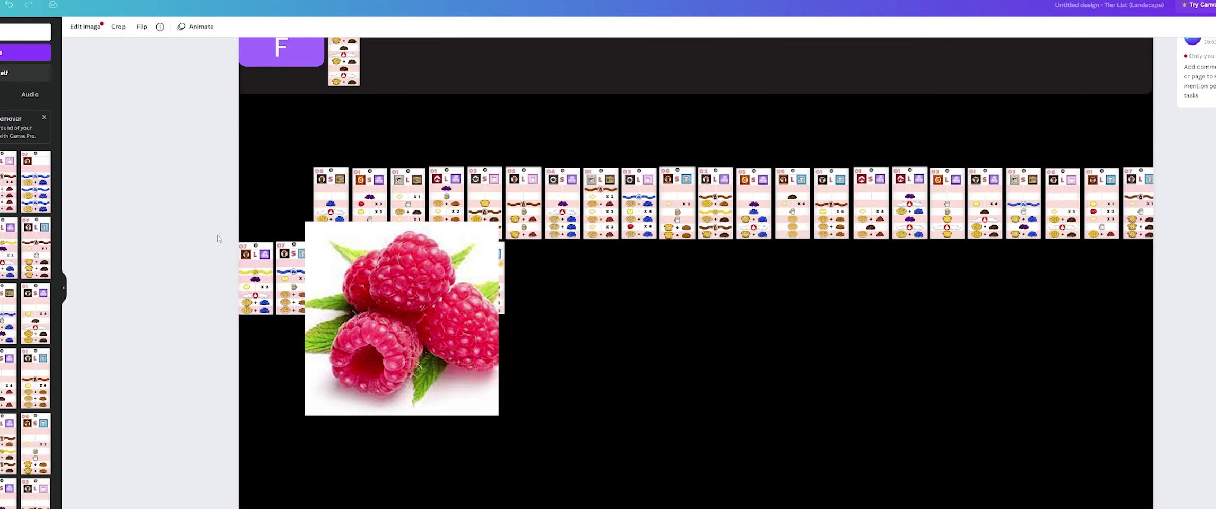
{"action": "scroll", "coordinate": [217, 239], "scroll_direction": "up", "scroll_amount": 2}
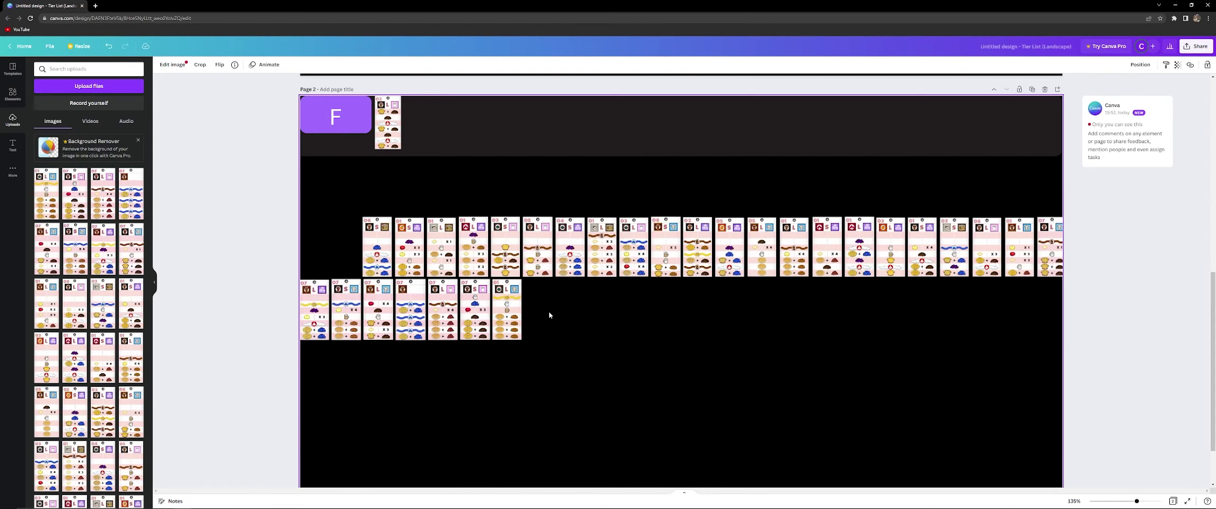
{"action": "scroll", "coordinate": [547, 315], "scroll_direction": "down", "scroll_amount": 2}
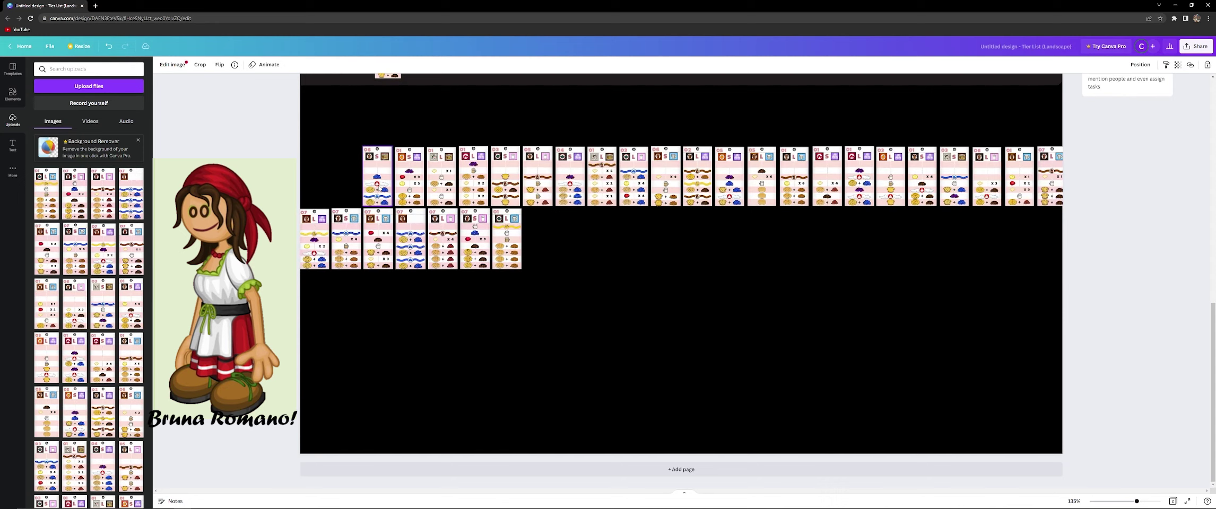
{"action": "left_click_drag", "start_coordinate": [379, 188], "coordinate": [706, 402]}
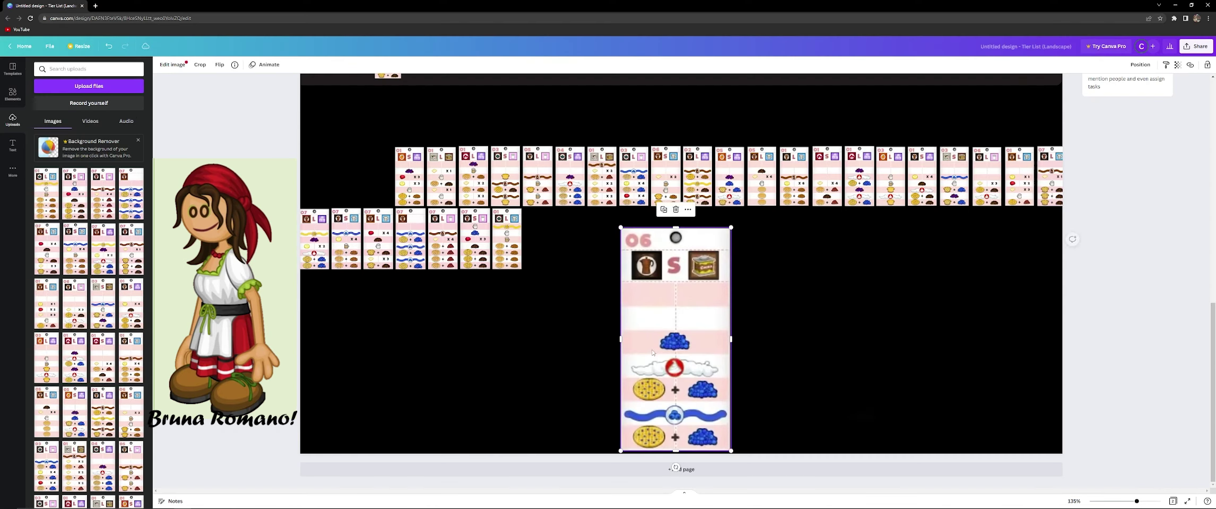
Shrink the 06 ticket with blueberries, whipped cream and blueberry drizzle and place it sixth in the C tier row
{"action": "left_click_drag", "start_coordinate": [654, 348], "coordinate": [657, 326]}
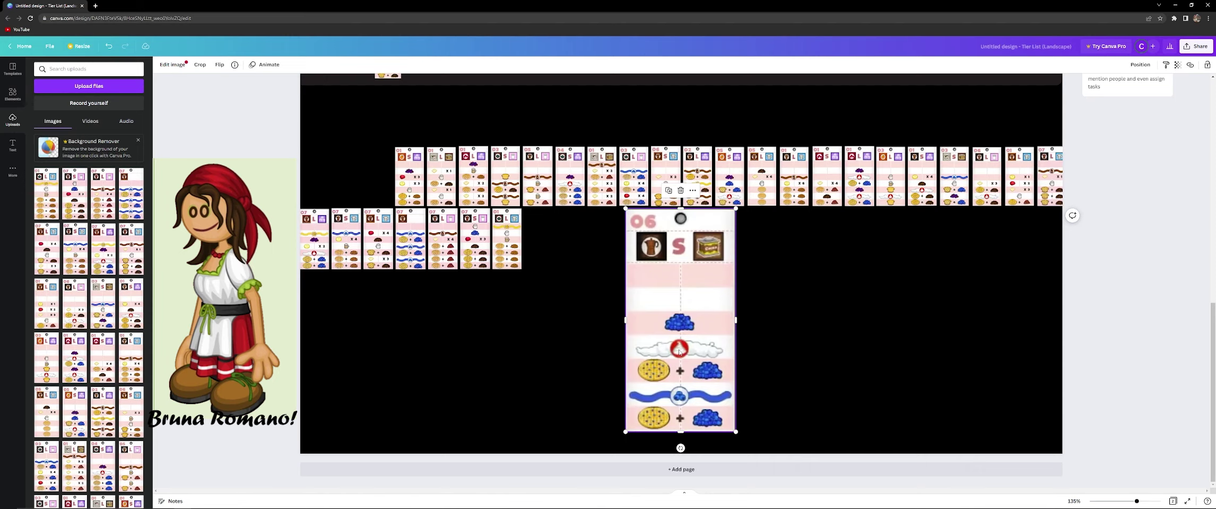
{"action": "mouse_move", "coordinate": [679, 352]}
{"action": "left_mouse_down"}
{"action": "mouse_move", "coordinate": [663, 382]}
{"action": "mouse_move", "coordinate": [676, 361]}
{"action": "mouse_move", "coordinate": [668, 343]}
{"action": "left_mouse_up"}
{"action": "scroll", "coordinate": [668, 344], "scroll_direction": "up", "scroll_amount": 1}
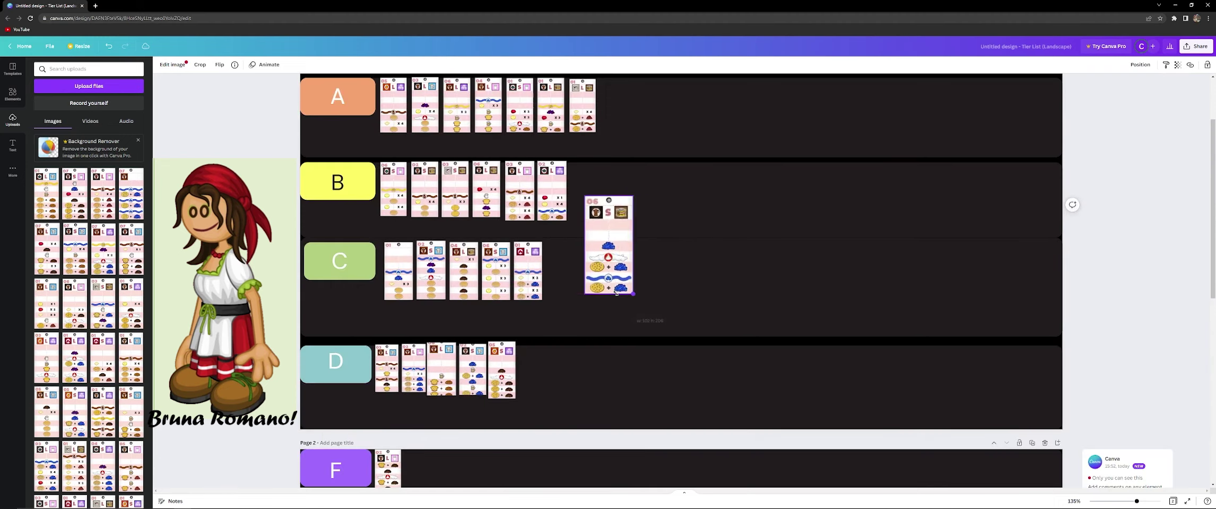
{"action": "left_click_drag", "start_coordinate": [634, 295], "coordinate": [578, 302]}
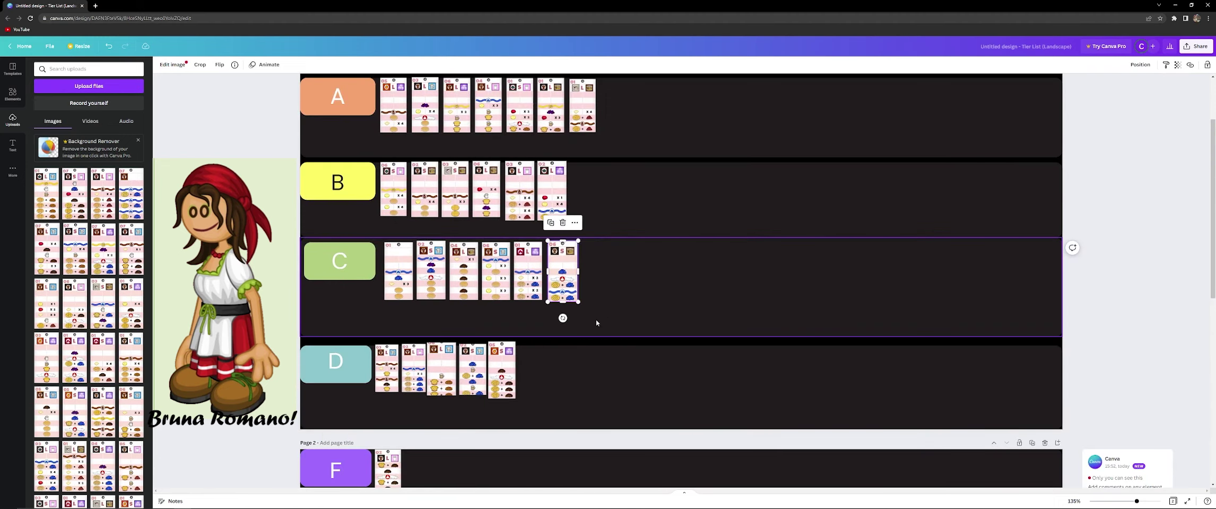
{"action": "scroll", "coordinate": [566, 347], "scroll_direction": "down", "scroll_amount": 3}
{"action": "left_click", "coordinate": [541, 354]}
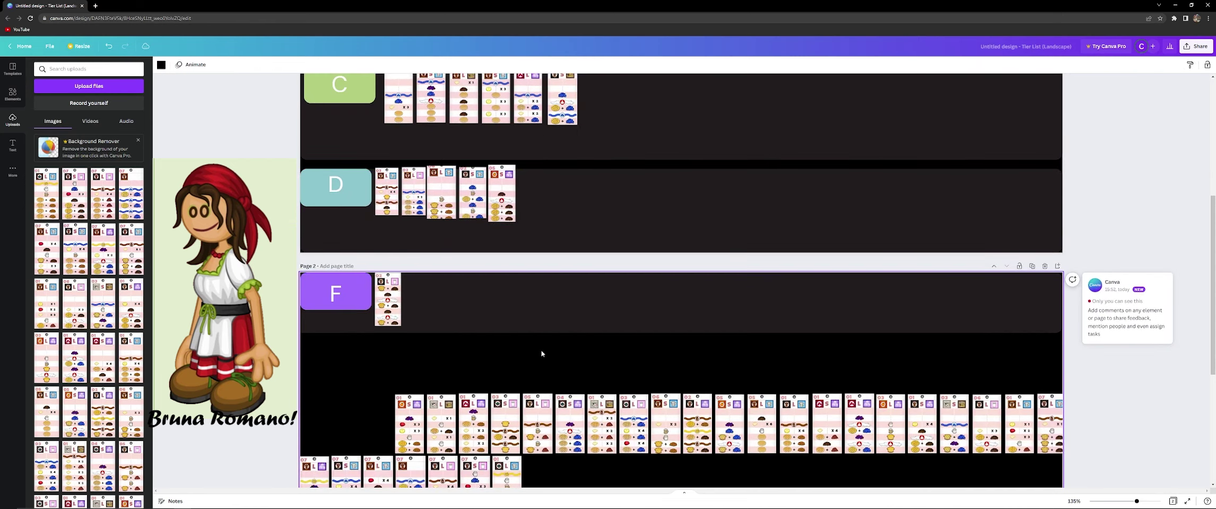
Enlarge the next unranked ticket, 01 with purple berries and two x 3 toppings, on page 2 and place it eighth in the A tier row
{"action": "scroll", "coordinate": [536, 350], "scroll_direction": "down", "scroll_amount": 1}
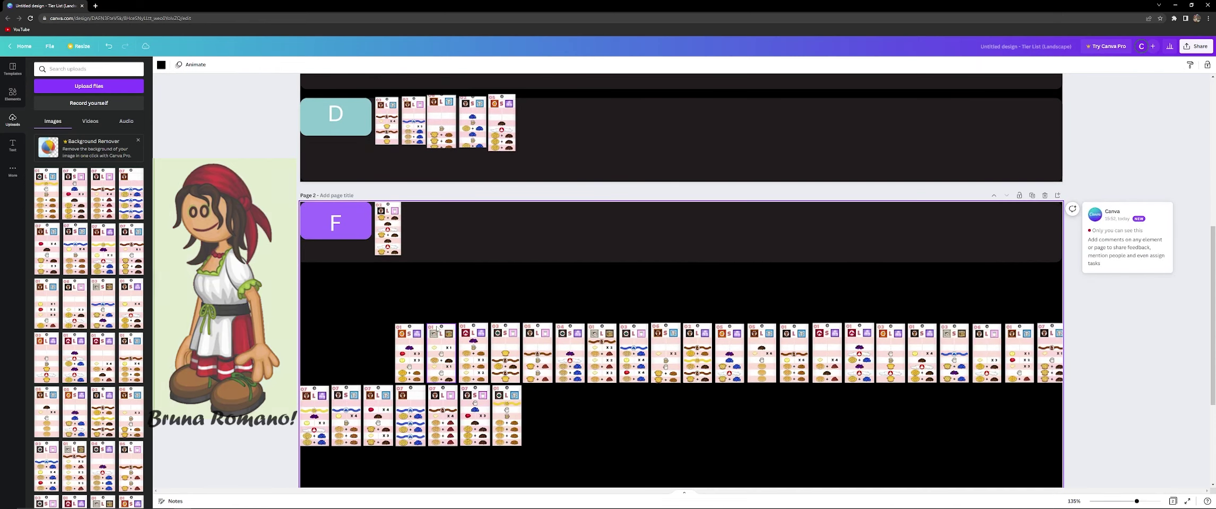
{"action": "scroll", "coordinate": [195, 274], "scroll_direction": "down", "scroll_amount": 3}
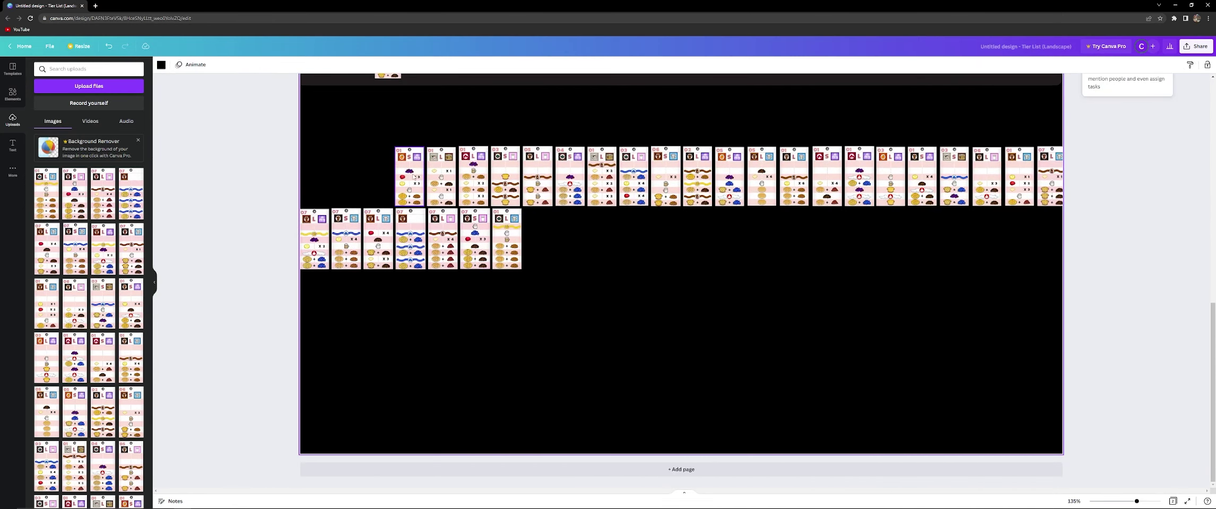
{"action": "left_click_drag", "start_coordinate": [414, 177], "coordinate": [741, 445]}
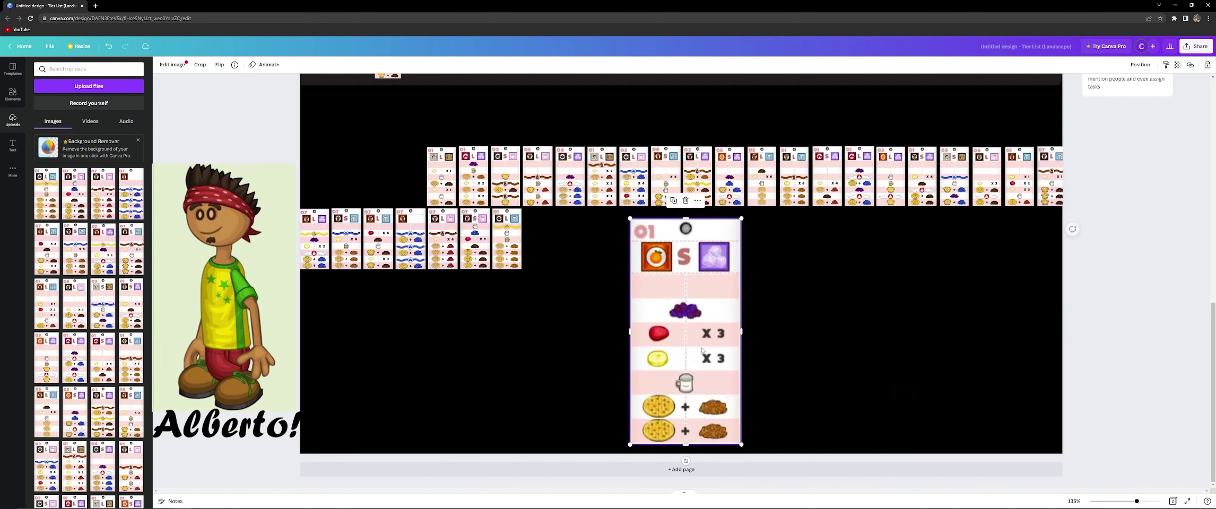
{"action": "left_click_drag", "start_coordinate": [702, 351], "coordinate": [708, 327]}
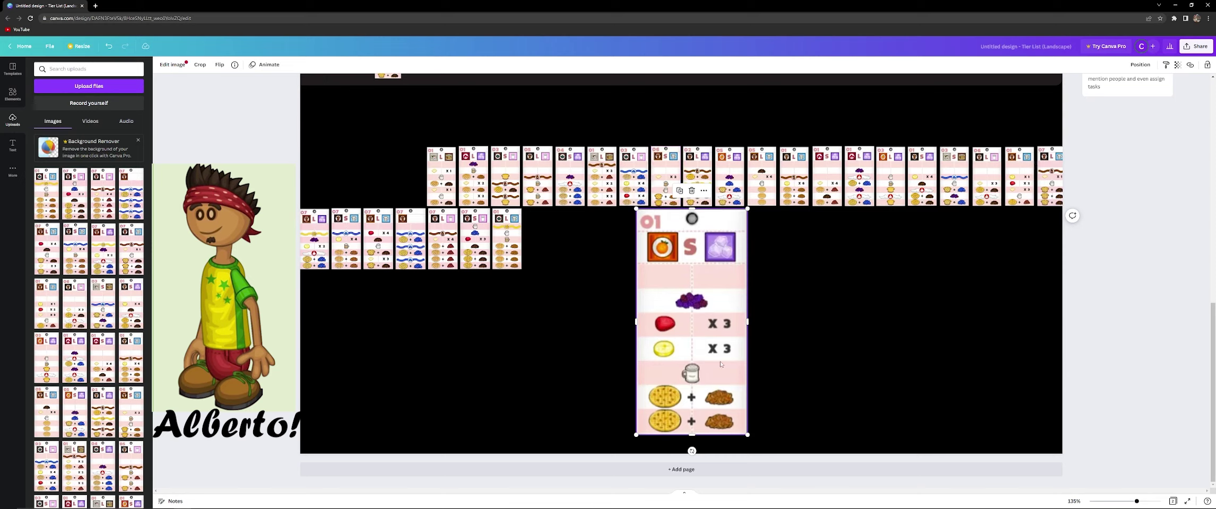
{"action": "left_click_drag", "start_coordinate": [694, 370], "coordinate": [680, 356]}
{"action": "scroll", "coordinate": [680, 356], "scroll_direction": "up", "scroll_amount": 3}
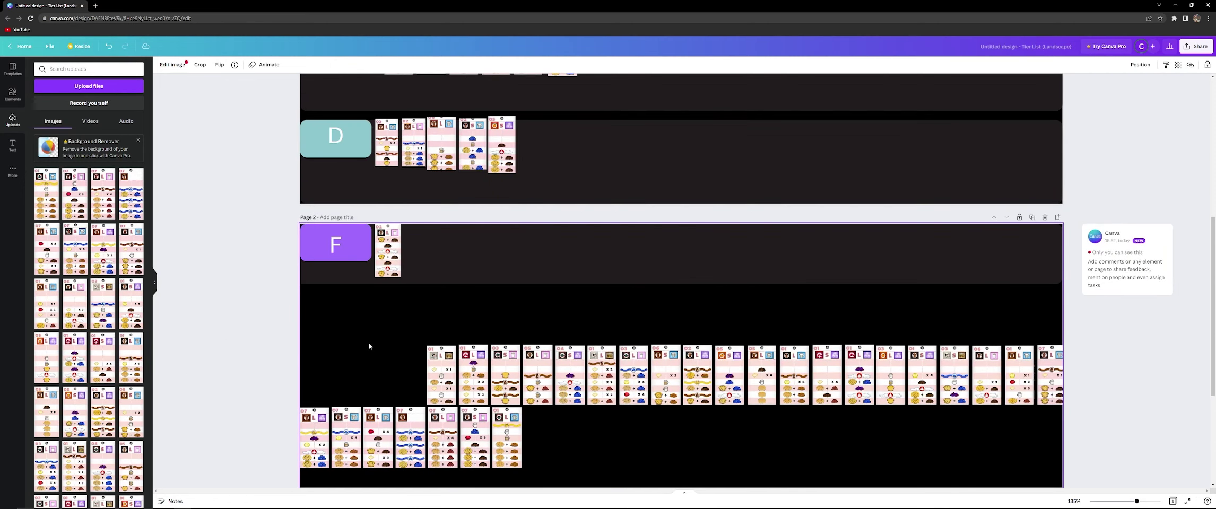
Enlarge the next unranked ticket, 01 with two servings of butter x 1, and place it ninth in the A tier row
{"action": "scroll", "coordinate": [369, 346], "scroll_direction": "down", "scroll_amount": 2}
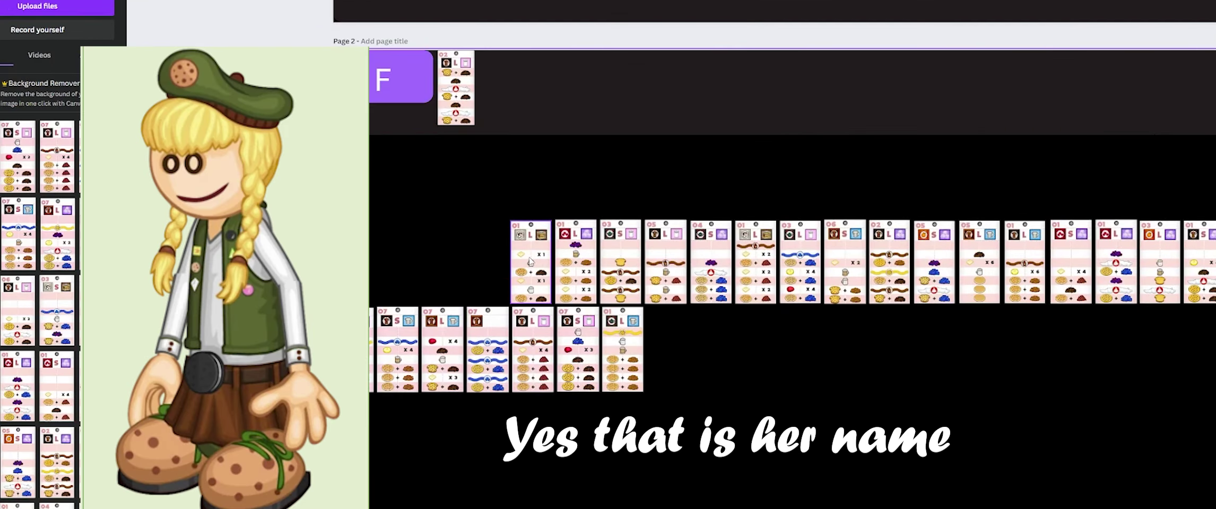
{"action": "left_click_drag", "start_coordinate": [530, 261], "coordinate": [844, 318]}
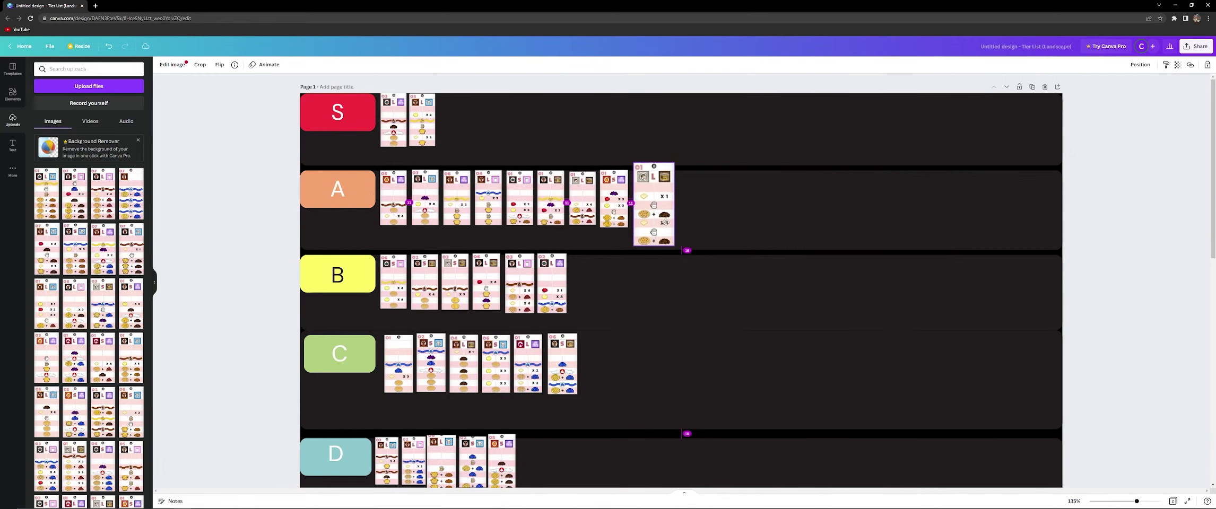
{"action": "left_click_drag", "start_coordinate": [662, 232], "coordinate": [661, 227]}
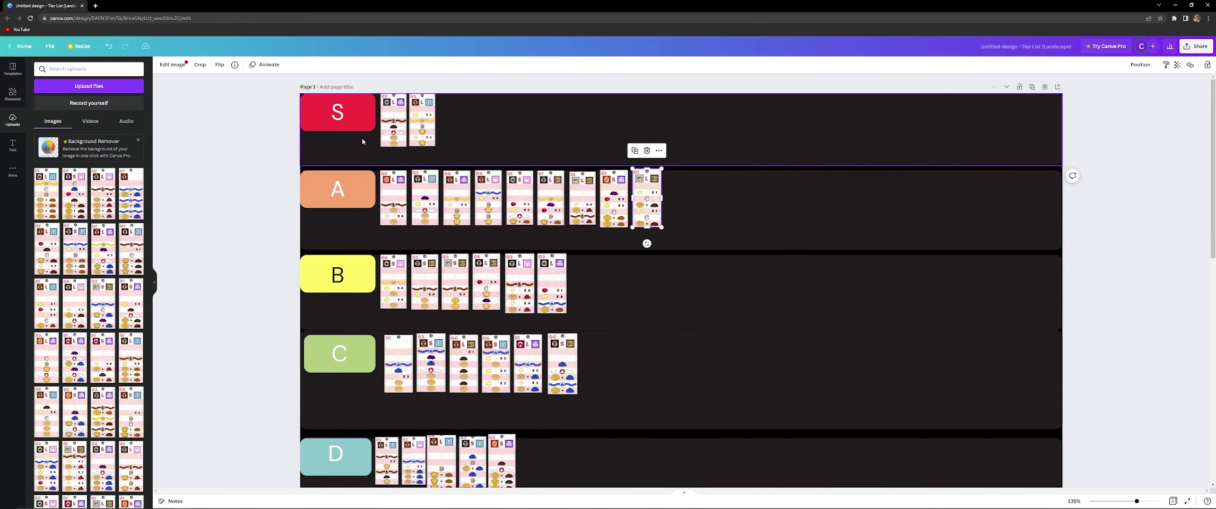
Bring the next unranked ticket, 01 with purple berries and two servings of butter x 2, into the empty area of page 2 and enlarge it
{"action": "scroll", "coordinate": [416, 299], "scroll_direction": "down", "scroll_amount": 5}
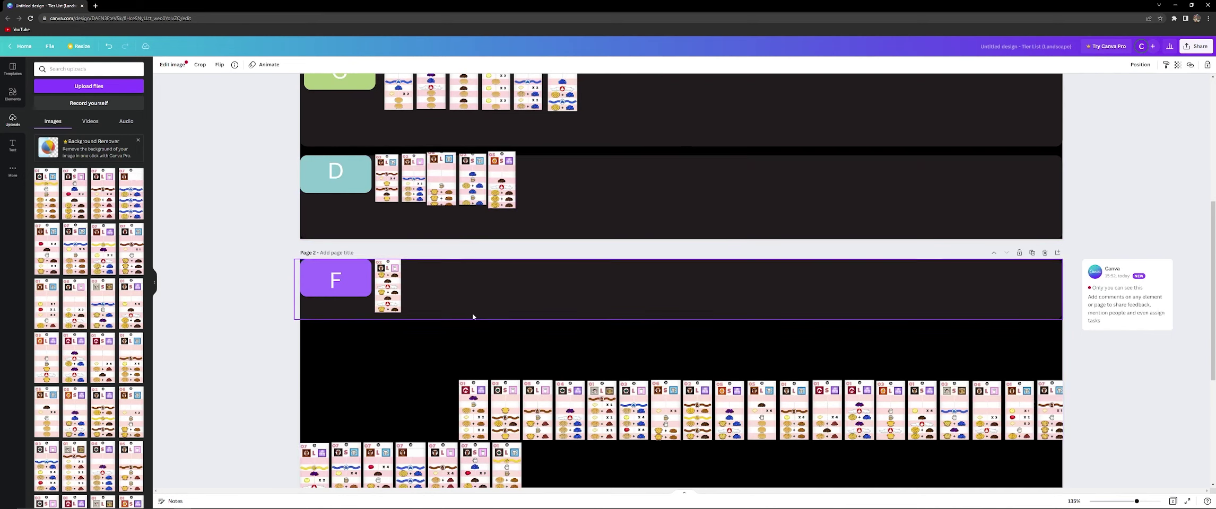
{"action": "scroll", "coordinate": [472, 317], "scroll_direction": "down", "scroll_amount": 3}
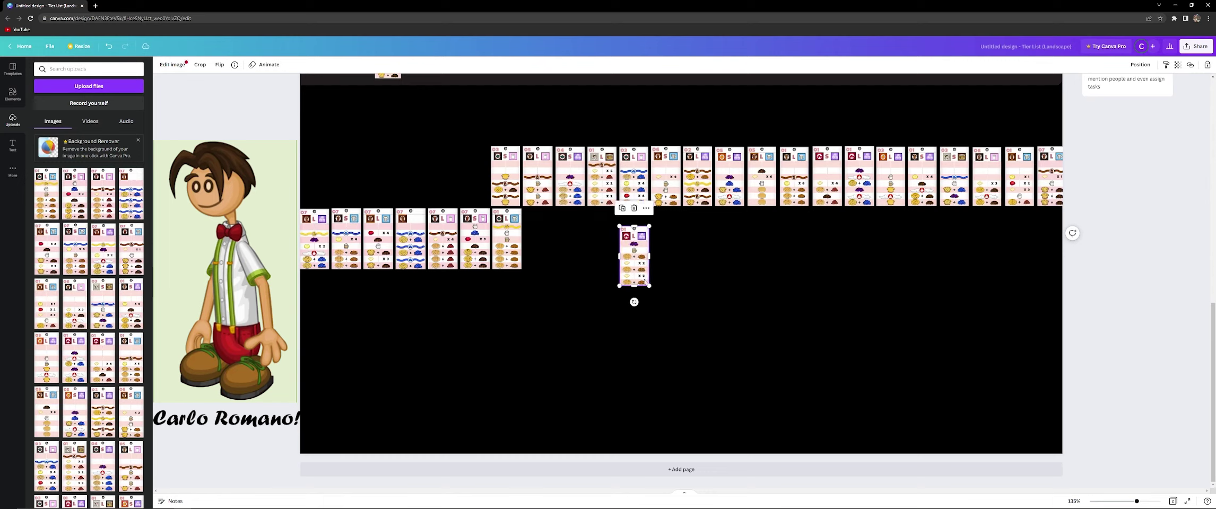
{"action": "left_click_drag", "start_coordinate": [634, 285], "coordinate": [813, 398]}
{"action": "left_click_drag", "start_coordinate": [695, 372], "coordinate": [714, 361]}
{"action": "left_click_drag", "start_coordinate": [742, 430], "coordinate": [748, 436]}
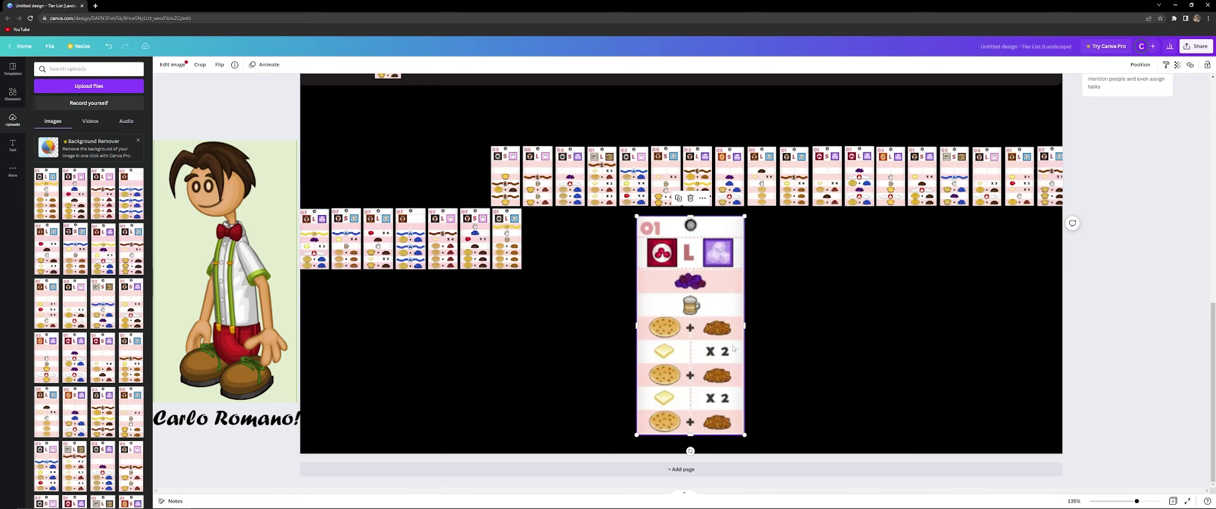
Shrink the 01 ticket with purple berries and butter and place it seventh in the C tier row
{"action": "left_click_drag", "start_coordinate": [704, 338], "coordinate": [696, 348]}
{"action": "scroll", "coordinate": [700, 344], "scroll_direction": "up", "scroll_amount": 5}
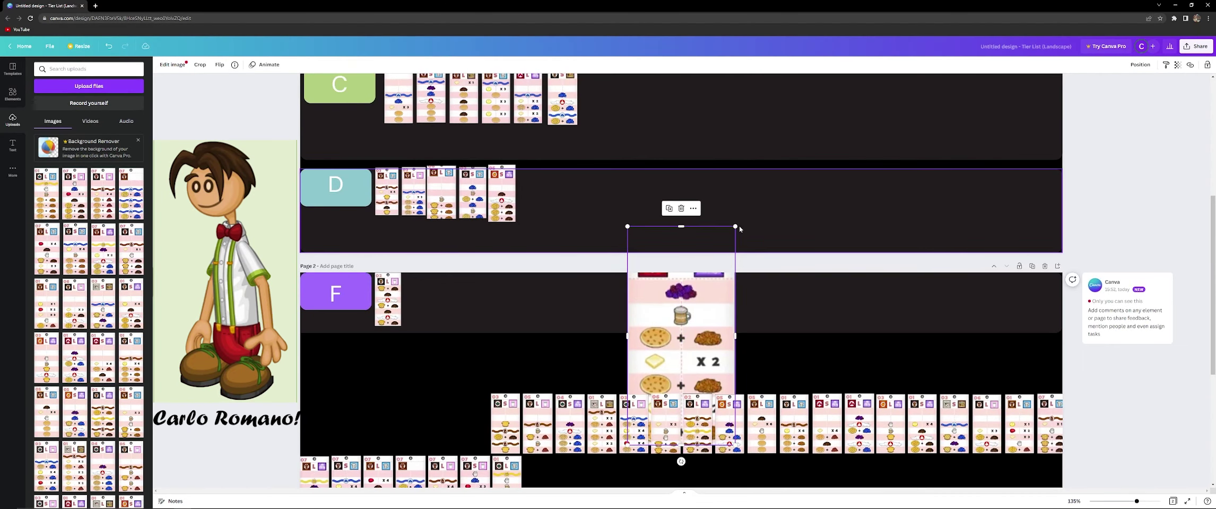
{"action": "left_click_drag", "start_coordinate": [737, 226], "coordinate": [663, 288]}
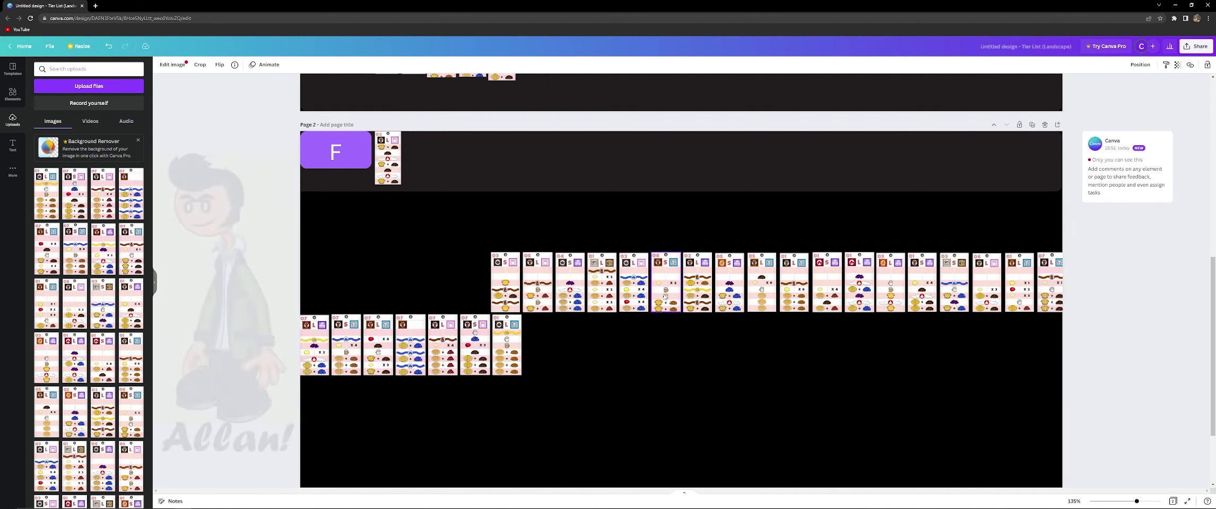
{"action": "scroll", "coordinate": [505, 321], "scroll_direction": "up", "scroll_amount": 2}
Bring the next unranked ticket, 03 with French toast and two brown drizzles, into the empty area of page 2 and enlarge it
{"action": "scroll", "coordinate": [584, 340], "scroll_direction": "down", "scroll_amount": 3}
{"action": "left_click_drag", "start_coordinate": [504, 350], "coordinate": [655, 314]}
{"action": "left_click_drag", "start_coordinate": [672, 344], "coordinate": [805, 448]}
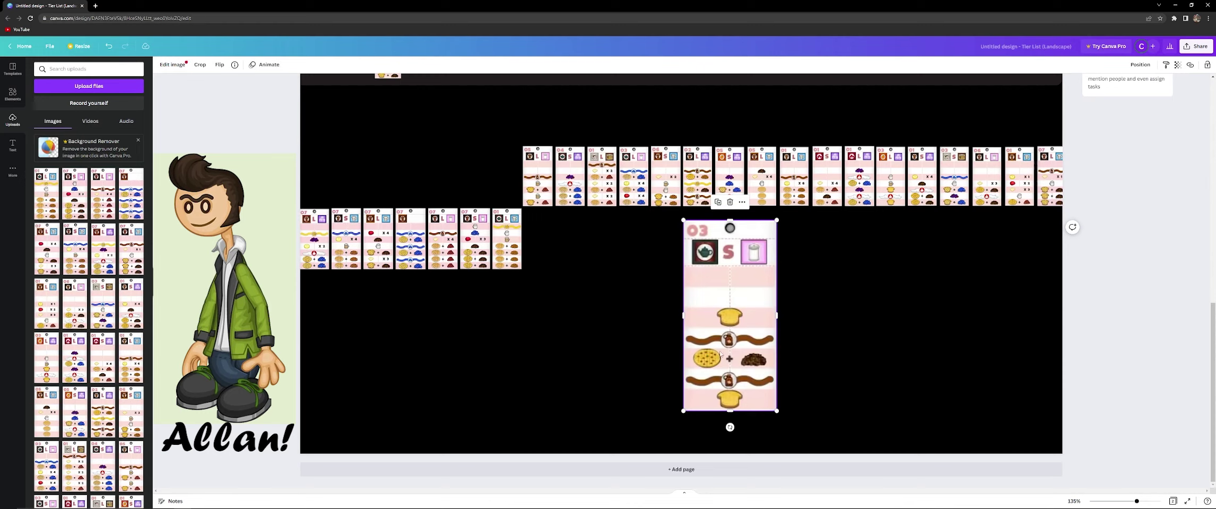
{"action": "left_click_drag", "start_coordinate": [686, 222], "coordinate": [681, 212]}
{"action": "left_click_drag", "start_coordinate": [696, 342], "coordinate": [707, 360]}
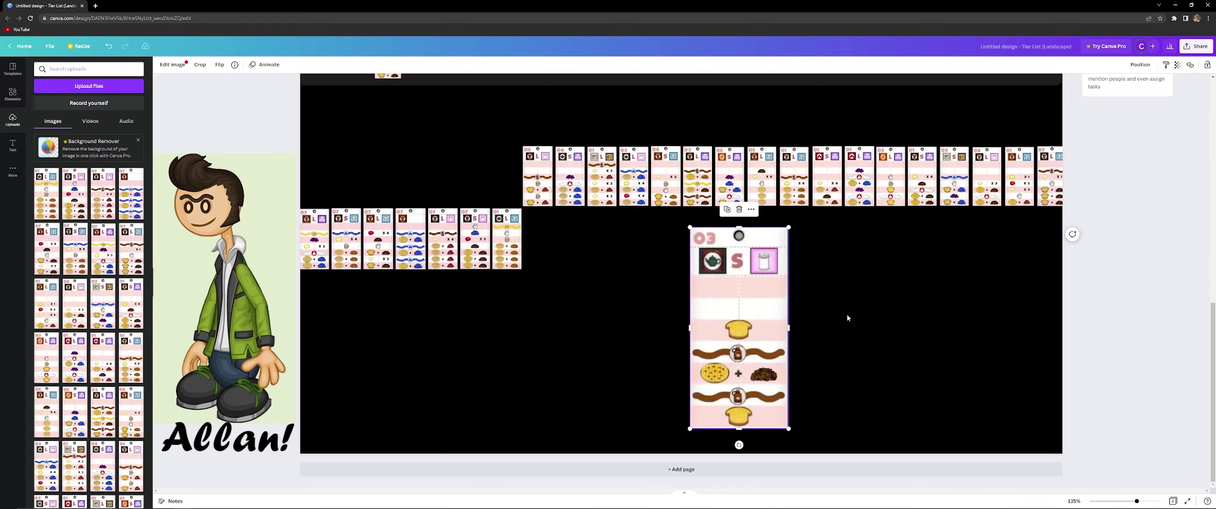
Shrink the 03 ticket with French toast and brown drizzles and place it third in the S tier row
{"action": "left_click_drag", "start_coordinate": [750, 334], "coordinate": [744, 337]}
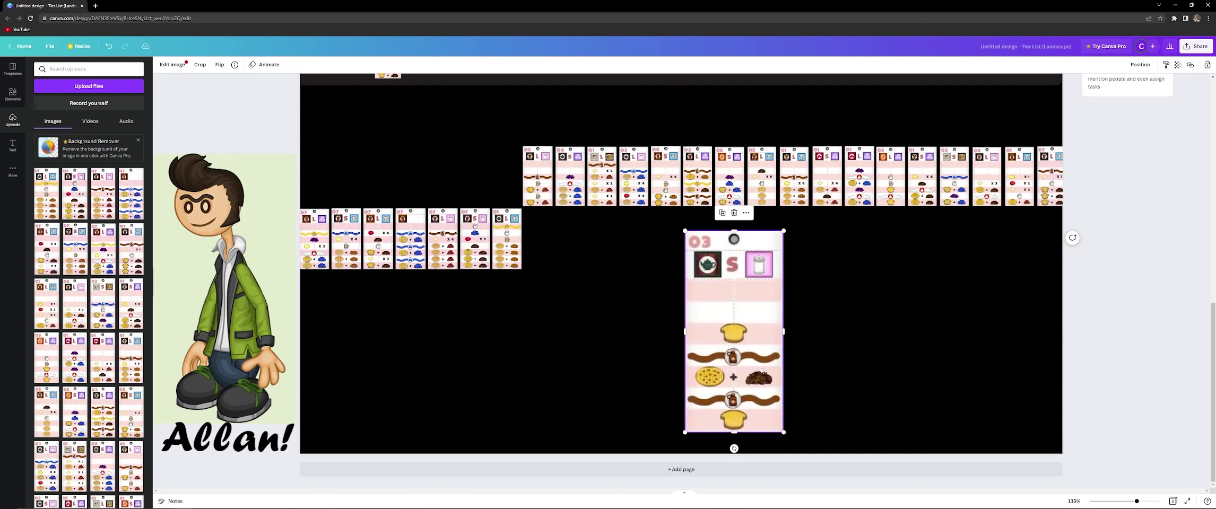
{"action": "left_click_drag", "start_coordinate": [731, 374], "coordinate": [726, 276]}
{"action": "scroll", "coordinate": [741, 368], "scroll_direction": "up", "scroll_amount": 7}
{"action": "scroll", "coordinate": [729, 363], "scroll_direction": "up", "scroll_amount": 3}
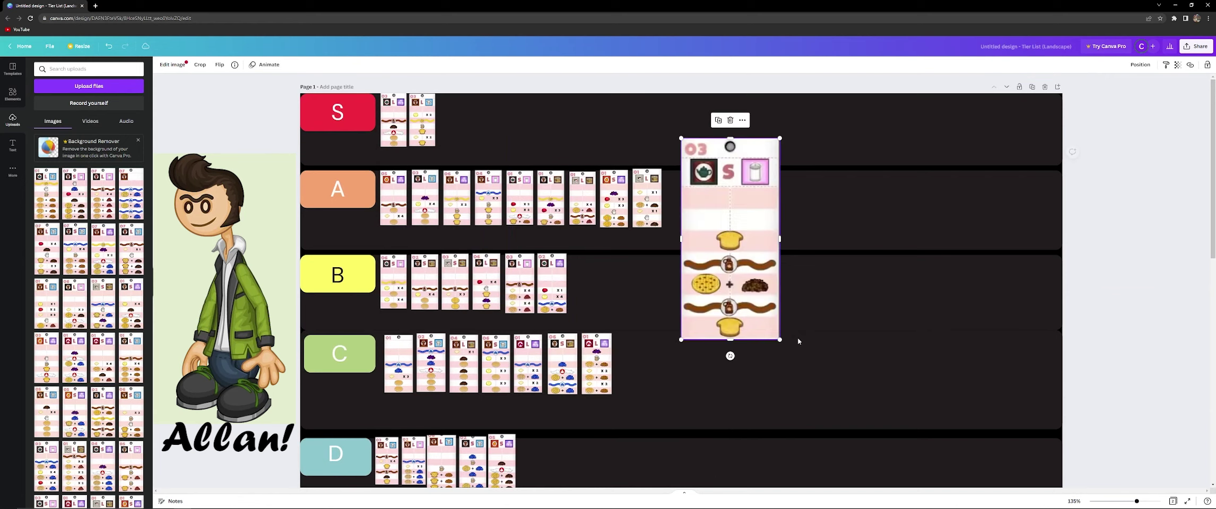
{"action": "left_click_drag", "start_coordinate": [776, 326], "coordinate": [460, 147]}
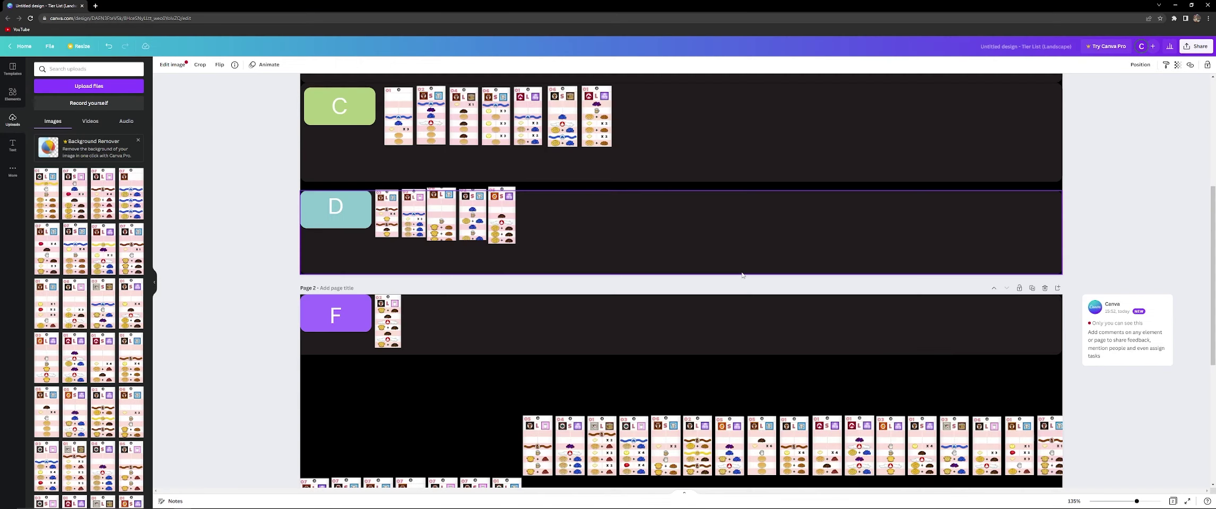
Bring the next unranked ticket, 05 with French toast and one brown drizzle, into the empty area of page 2 and enlarge it
{"action": "scroll", "coordinate": [711, 253], "scroll_direction": "down", "scroll_amount": 5}
{"action": "left_click_drag", "start_coordinate": [551, 214], "coordinate": [815, 395]}
{"action": "left_click_drag", "start_coordinate": [696, 355], "coordinate": [714, 330]}
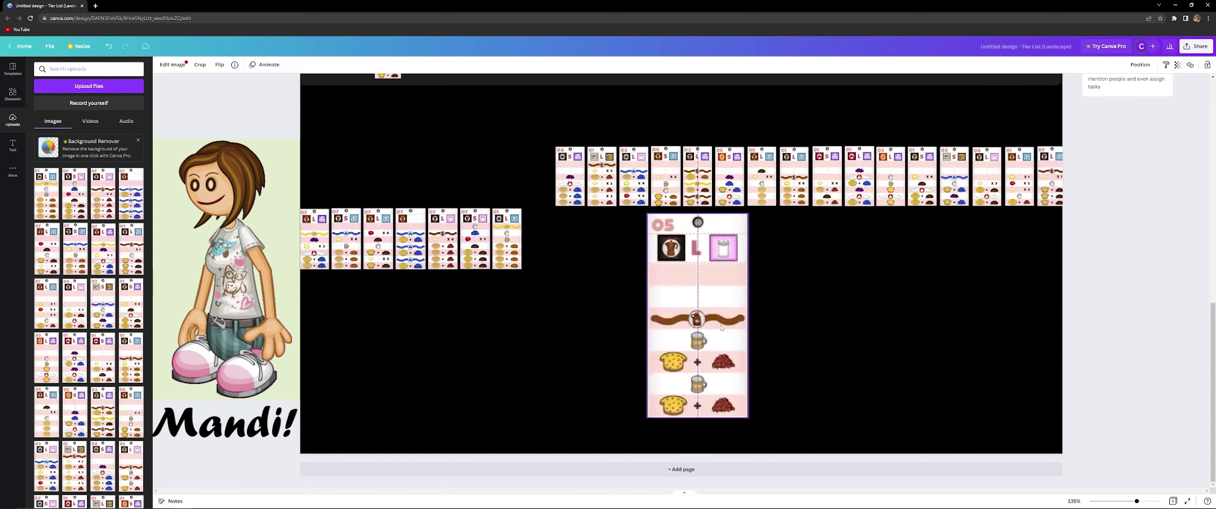
{"action": "left_click_drag", "start_coordinate": [749, 418], "coordinate": [770, 446]}
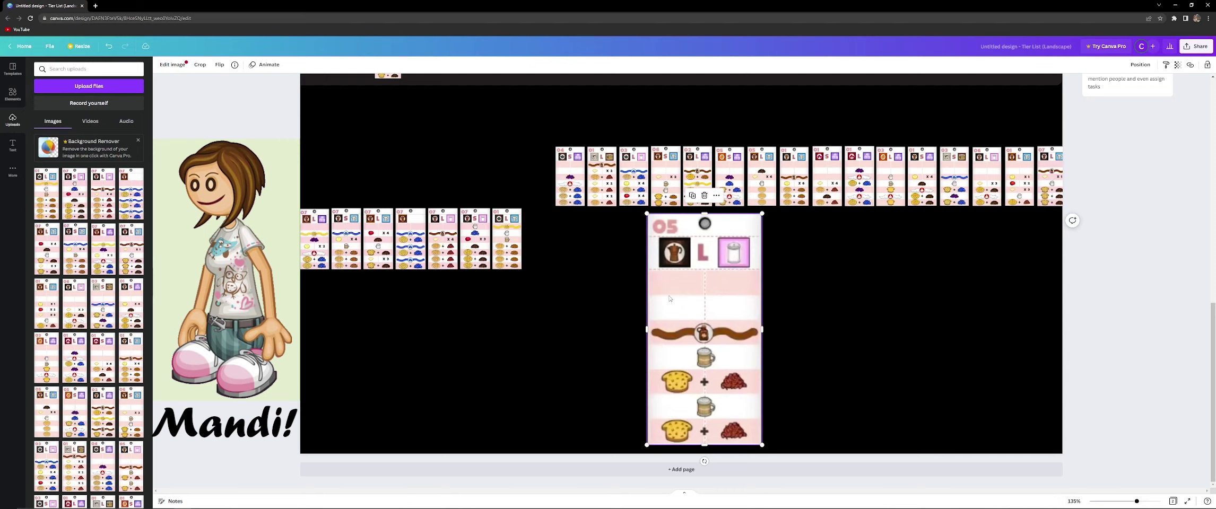
Shrink the 05 ticket with French toast and brown drizzle and move it up into the tier list rows
{"action": "left_click_drag", "start_coordinate": [736, 366], "coordinate": [610, 319]}
{"action": "scroll", "coordinate": [626, 339], "scroll_direction": "up", "scroll_amount": 6}
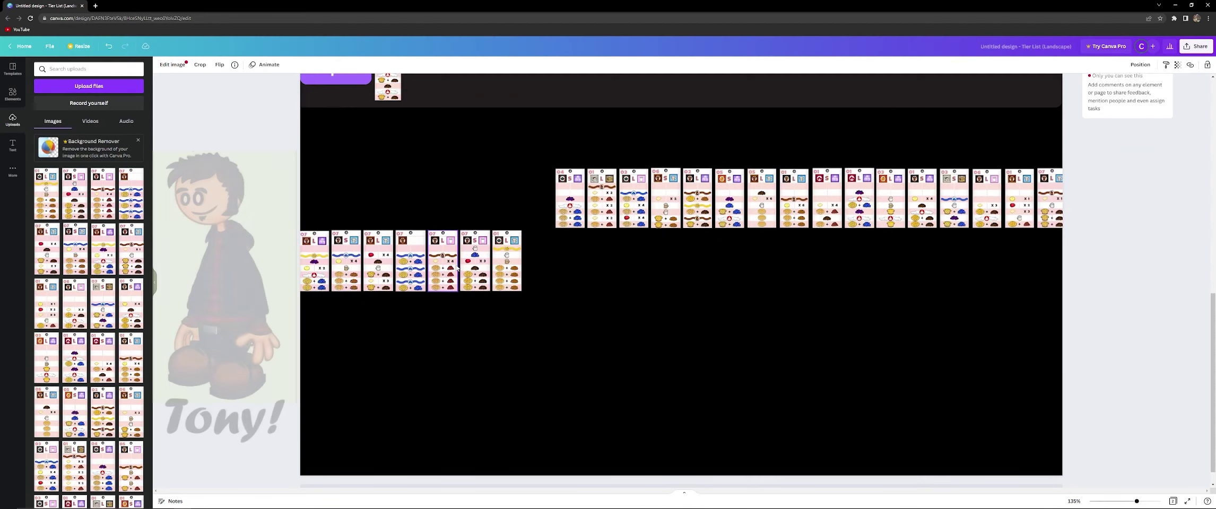
{"action": "left_click_drag", "start_coordinate": [459, 280], "coordinate": [492, 280]}
Bring the next unranked ticket, 04 with purple berries and whipped cream, into the empty area of page 2 and enlarge it
{"action": "scroll", "coordinate": [559, 220], "scroll_direction": "down", "scroll_amount": 1}
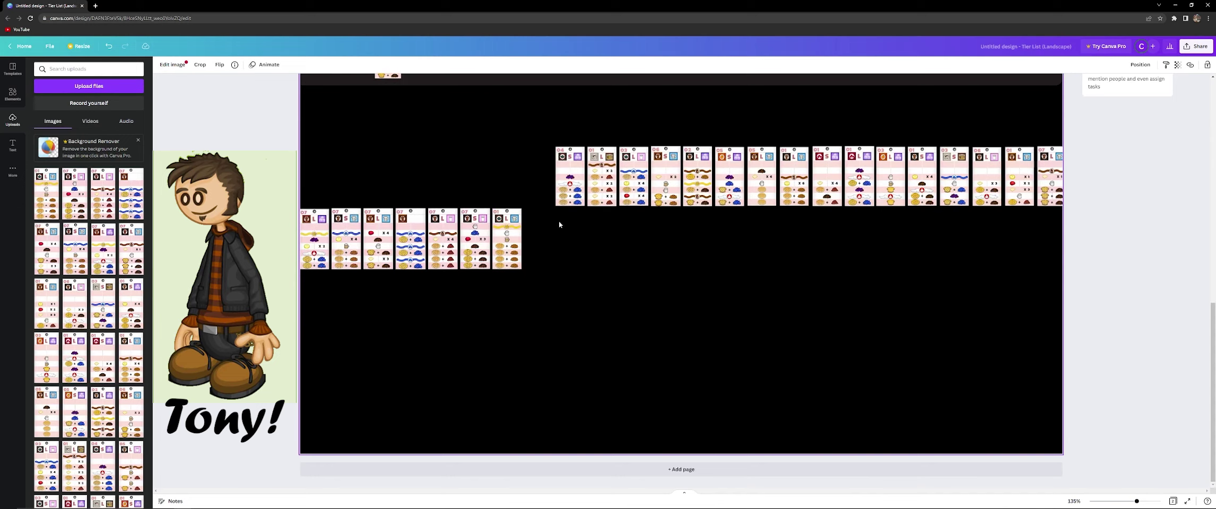
{"action": "left_click_drag", "start_coordinate": [575, 191], "coordinate": [645, 287]}
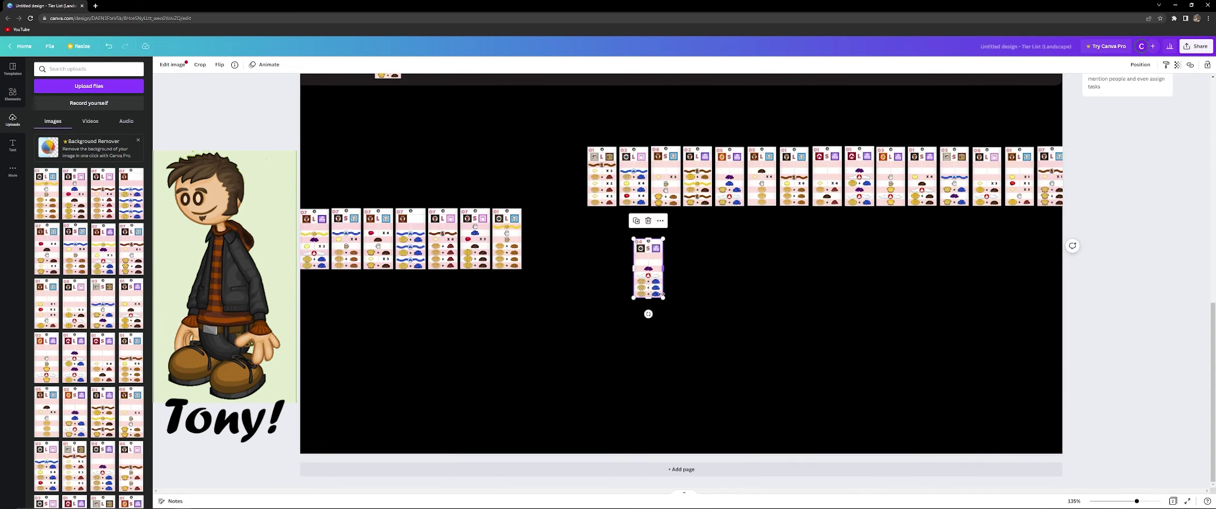
{"action": "left_click_drag", "start_coordinate": [660, 297], "coordinate": [769, 445]}
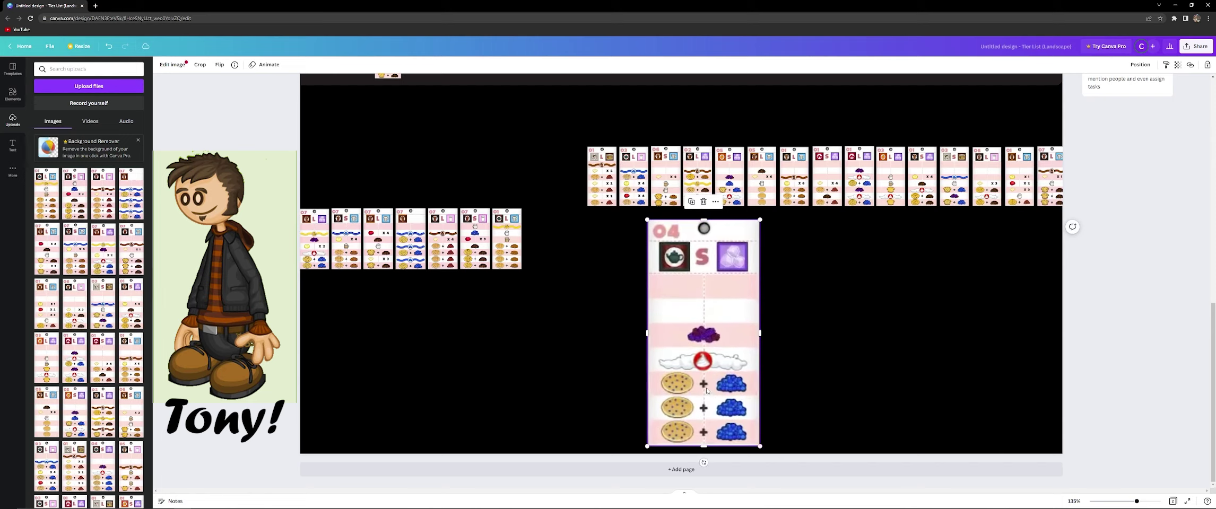
{"action": "left_click_drag", "start_coordinate": [733, 382], "coordinate": [734, 378]}
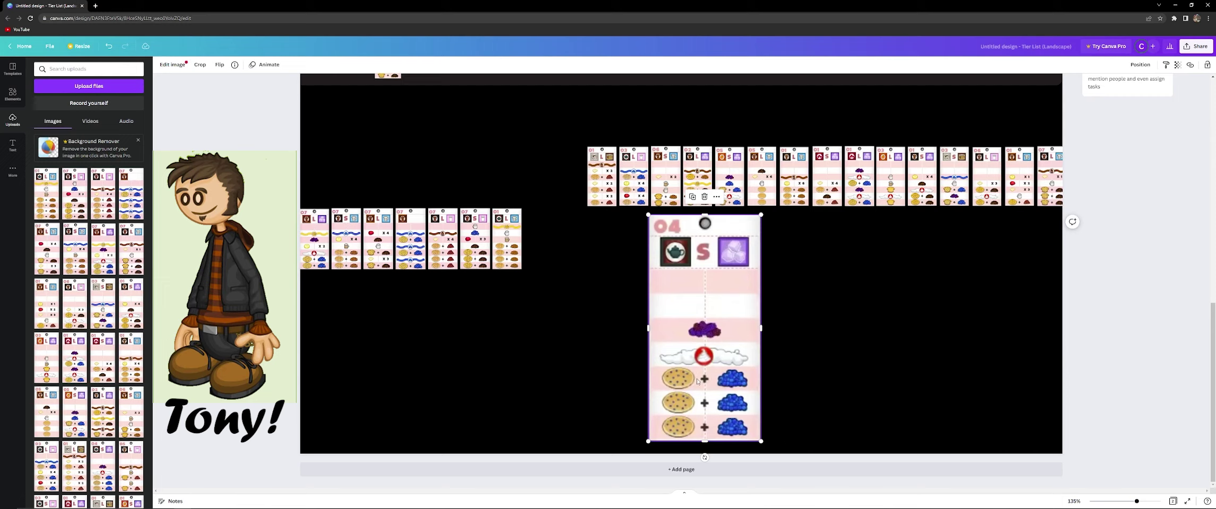
Move the 04 ticket with purple berries and whipped cream from page 2 up into the tier list rows
{"action": "mouse_move", "coordinate": [708, 382]}
{"action": "left_mouse_down"}
{"action": "mouse_move", "coordinate": [673, 383]}
{"action": "mouse_move", "coordinate": [695, 390]}
{"action": "left_mouse_up"}
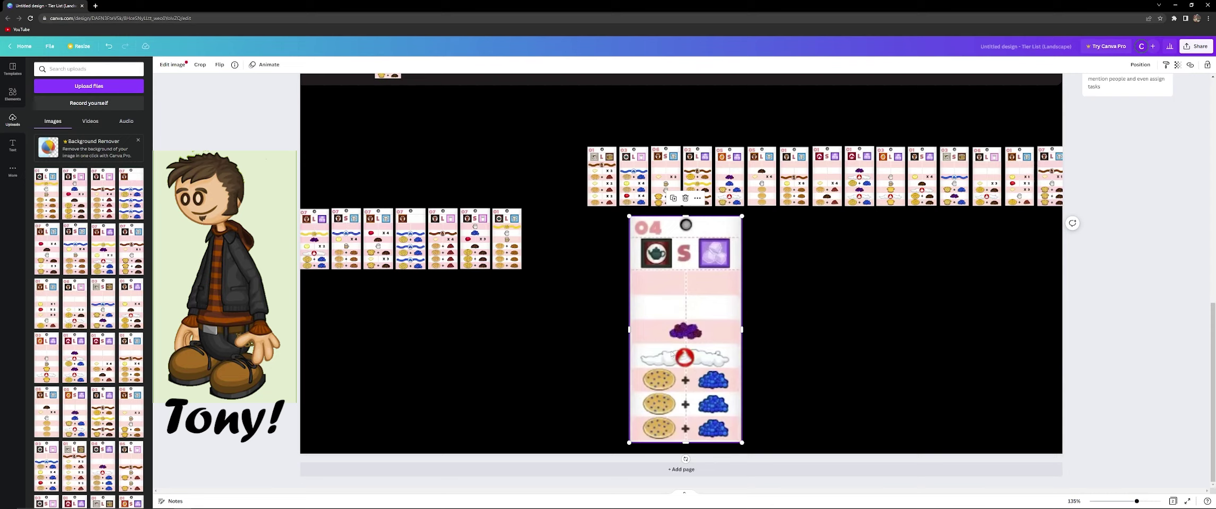
{"action": "left_click_drag", "start_coordinate": [671, 336], "coordinate": [617, 319]}
{"action": "scroll", "coordinate": [616, 320], "scroll_direction": "up", "scroll_amount": 3}
Enlarge the next unranked ticket, 01 with brown drizzle and butter, and place it eighth in the B tier row
{"action": "left_click_drag", "start_coordinate": [677, 370], "coordinate": [684, 331]}
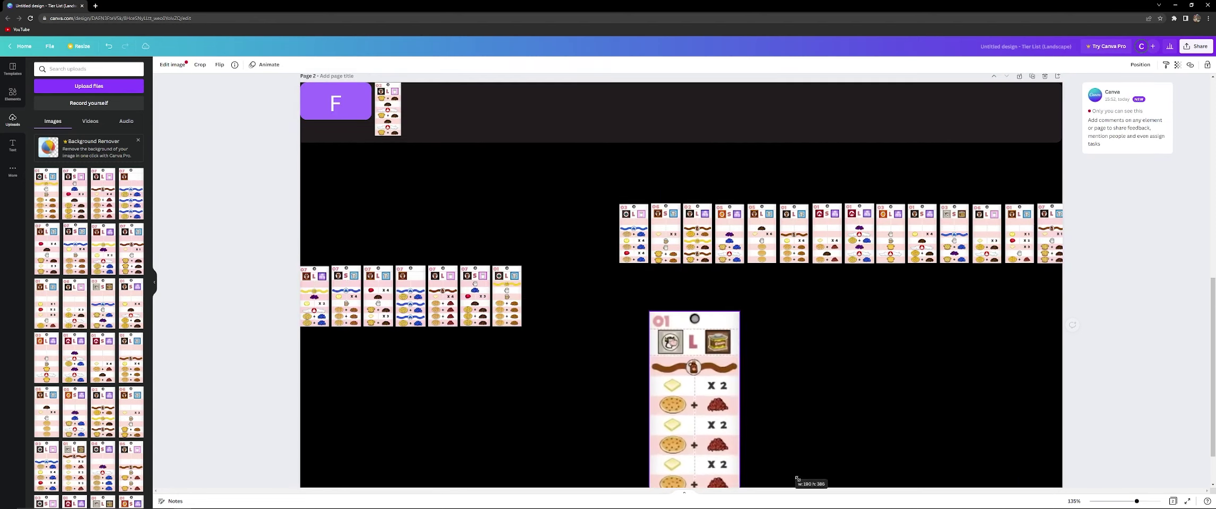
{"action": "scroll", "coordinate": [753, 400], "scroll_direction": "down", "scroll_amount": 1}
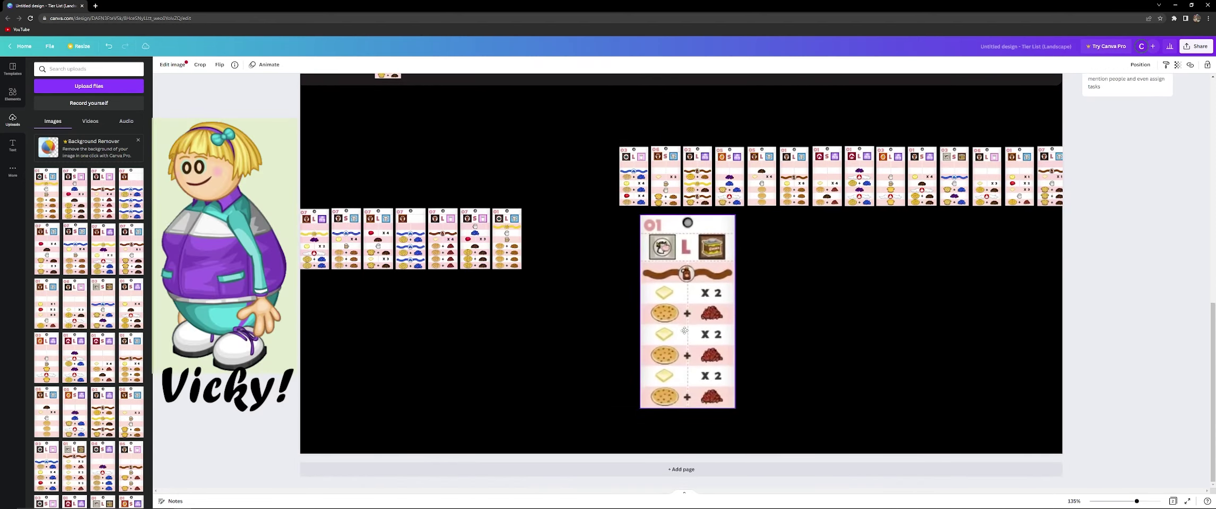
{"action": "left_click_drag", "start_coordinate": [736, 409], "coordinate": [767, 434]}
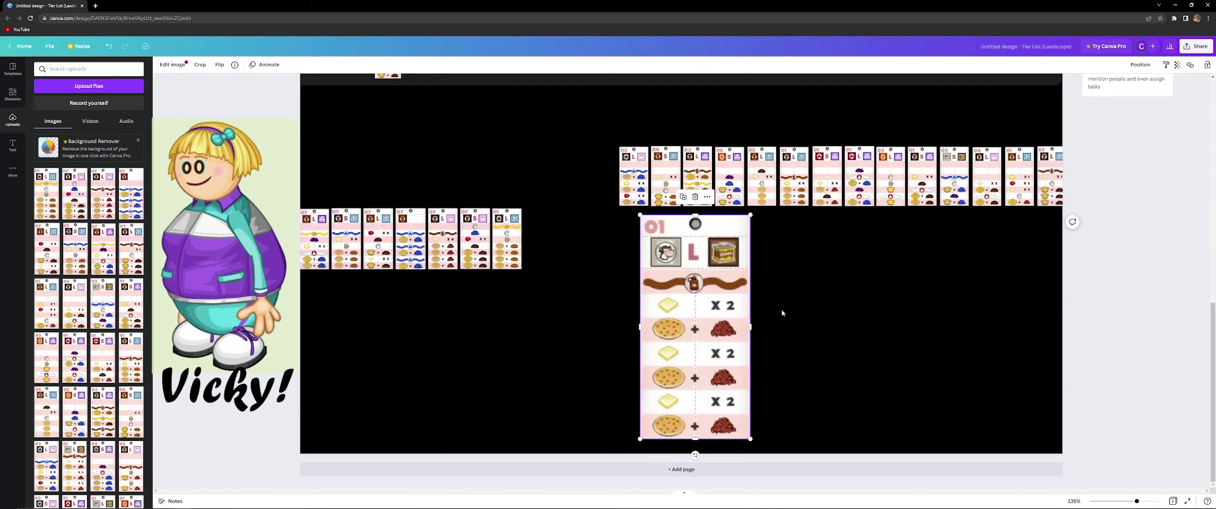
{"action": "left_click_drag", "start_coordinate": [751, 439], "coordinate": [753, 444]}
{"action": "left_click_drag", "start_coordinate": [743, 348], "coordinate": [744, 346]}
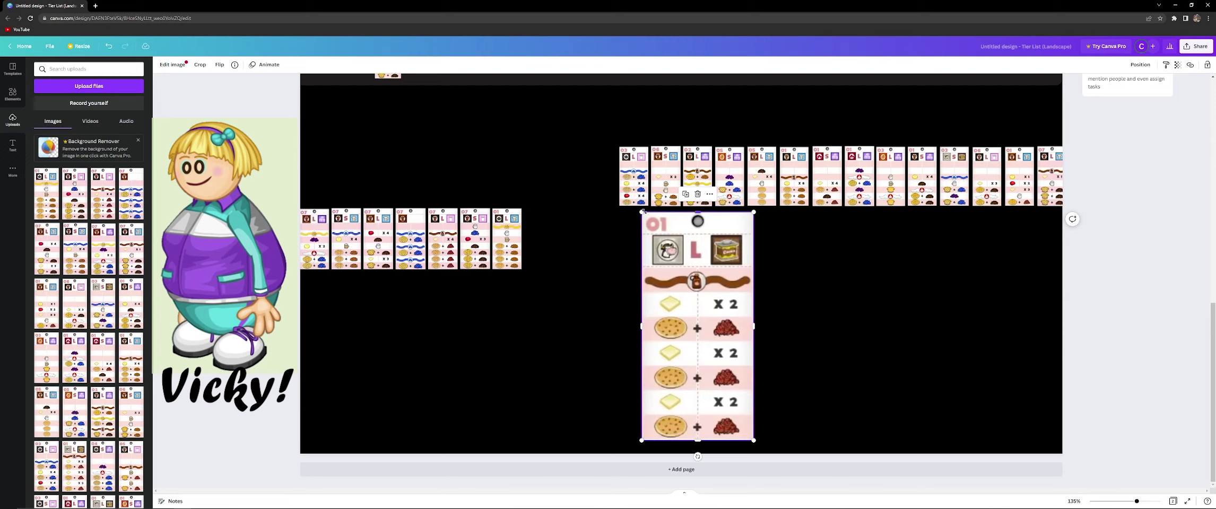
{"action": "mouse_move", "coordinate": [643, 211]}
{"action": "left_mouse_down"}
{"action": "mouse_move", "coordinate": [658, 248]}
{"action": "mouse_move", "coordinate": [637, 206]}
{"action": "left_mouse_up"}
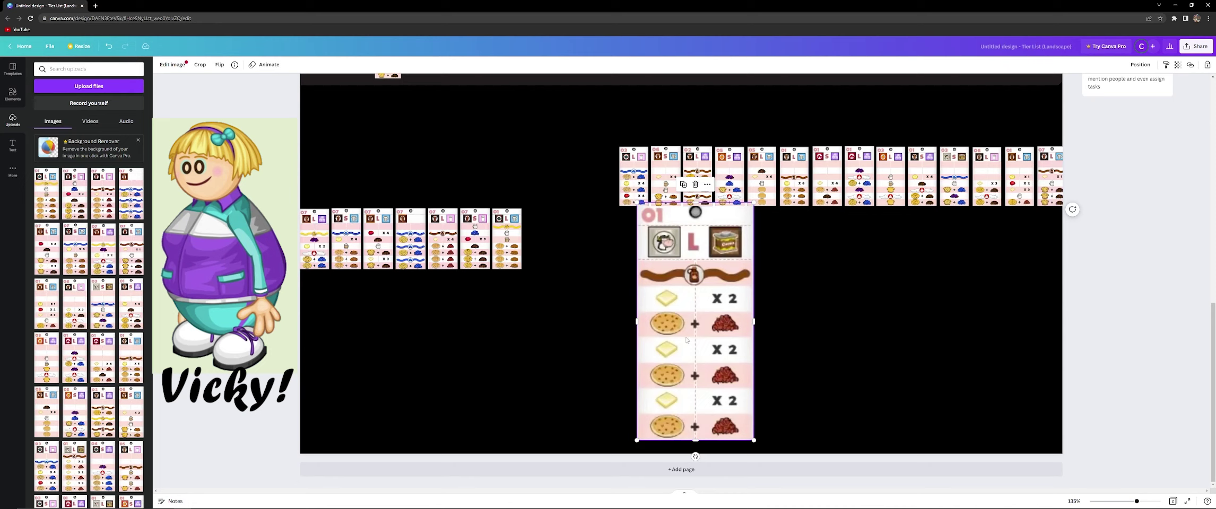
{"action": "scroll", "coordinate": [674, 316], "scroll_direction": "down", "scroll_amount": 5}
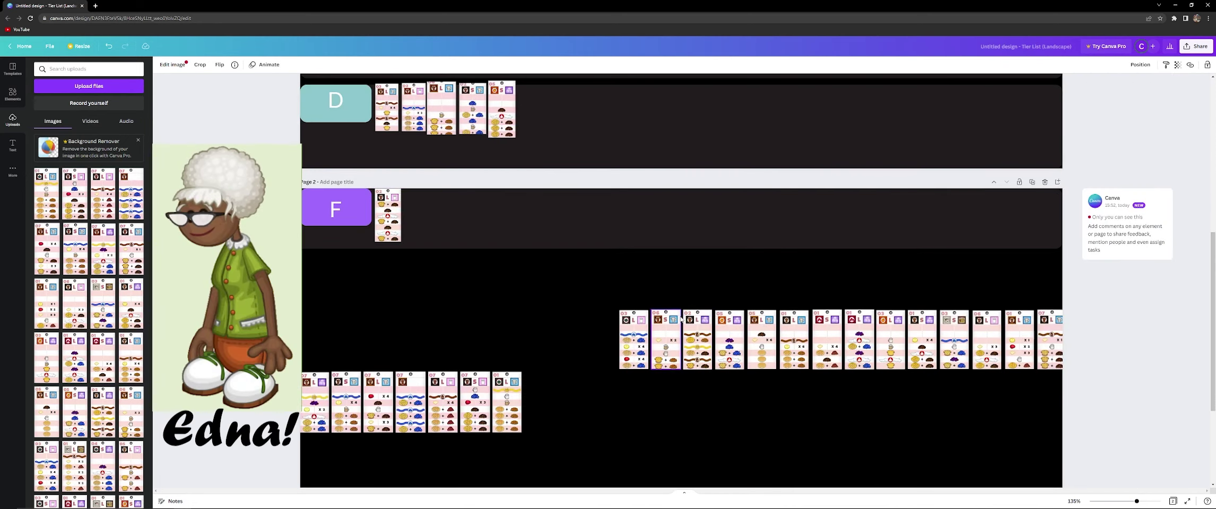
Enlarge the next unranked ticket, 03 with blue drizzle, and place it tenth in the A tier row
{"action": "scroll", "coordinate": [682, 319], "scroll_direction": "down", "scroll_amount": 3}
{"action": "left_click_drag", "start_coordinate": [634, 225], "coordinate": [812, 411]}
{"action": "scroll", "coordinate": [651, 299], "scroll_direction": "down", "scroll_amount": 1}
{"action": "left_click_drag", "start_coordinate": [724, 398], "coordinate": [735, 373]}
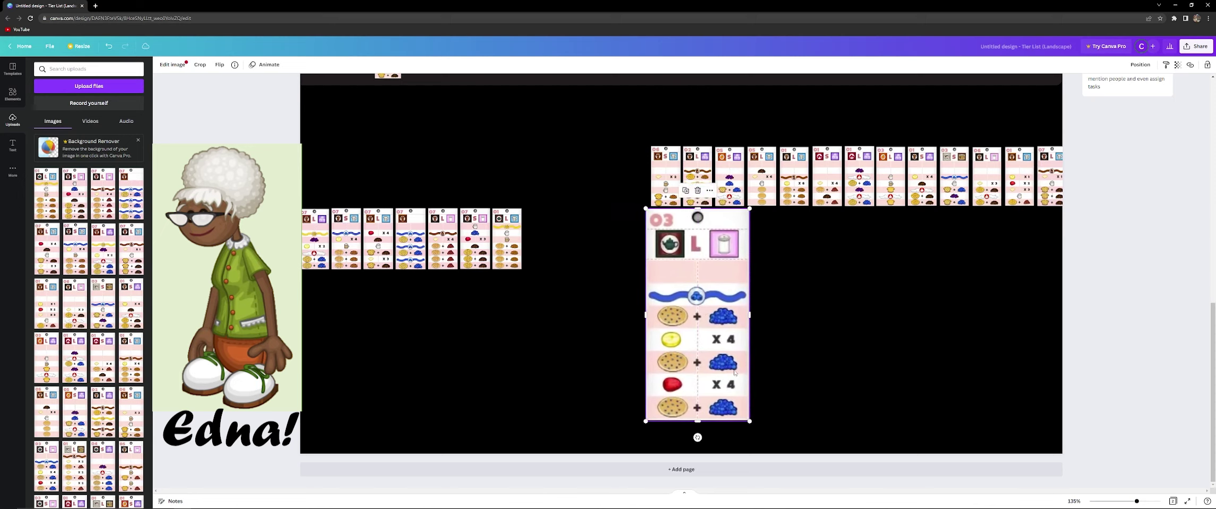
{"action": "left_click_drag", "start_coordinate": [749, 421], "coordinate": [760, 442]}
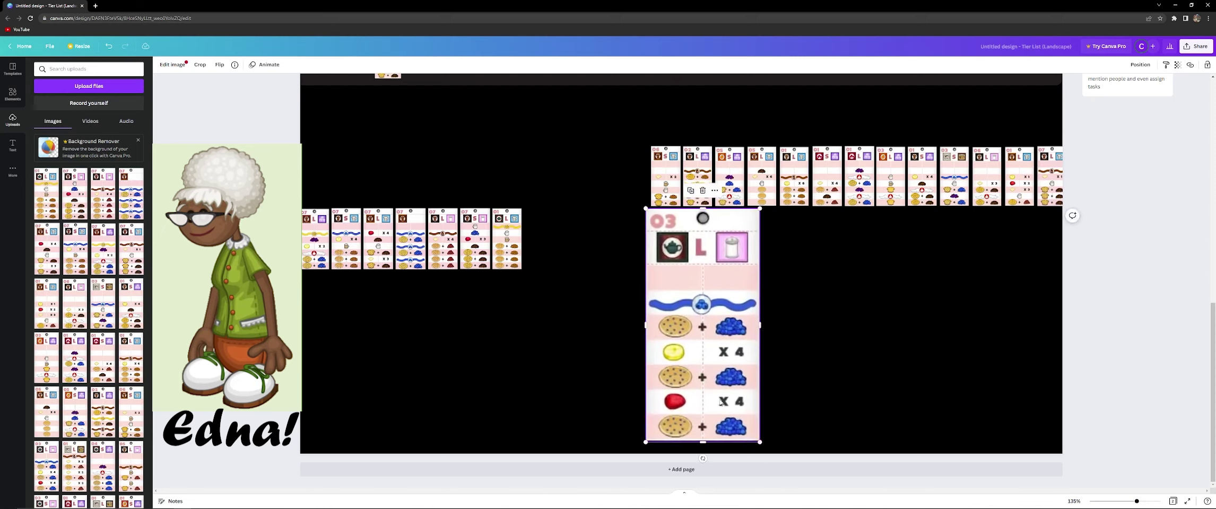
{"action": "left_click_drag", "start_coordinate": [720, 403], "coordinate": [715, 405]}
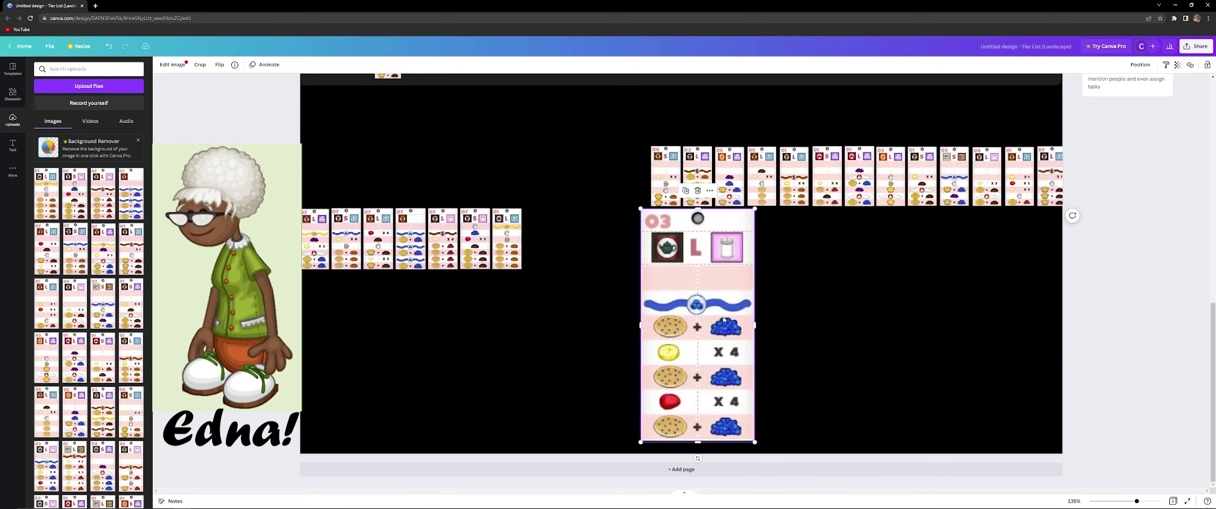
{"action": "left_click_drag", "start_coordinate": [704, 323], "coordinate": [634, 404]}
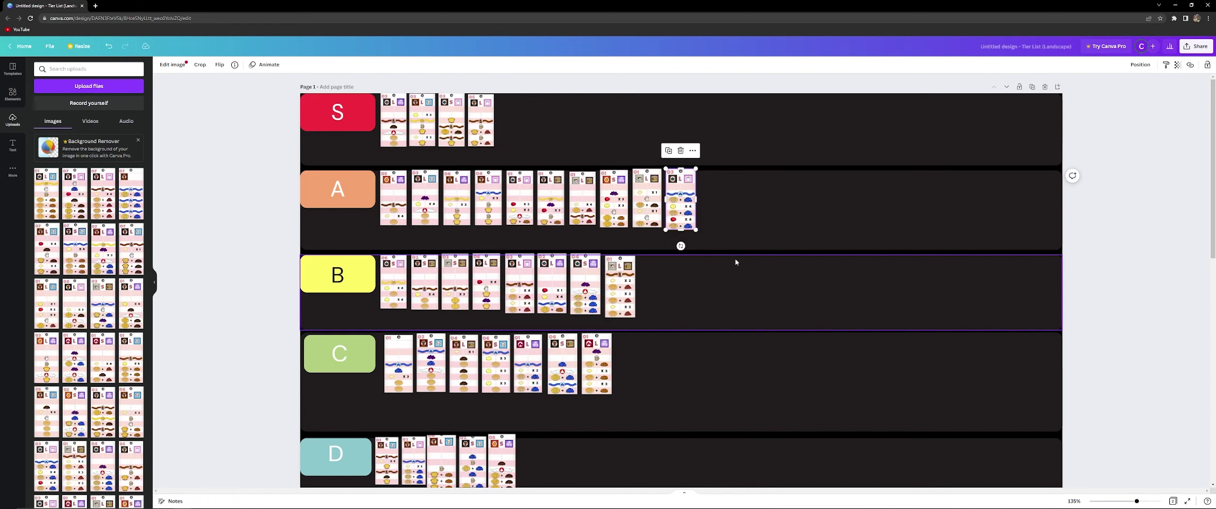
Bring the next unranked ticket, 06 with butter and French toast, into the empty area of page 2 and enlarge it
{"action": "scroll", "coordinate": [759, 244], "scroll_direction": "down", "scroll_amount": 10}
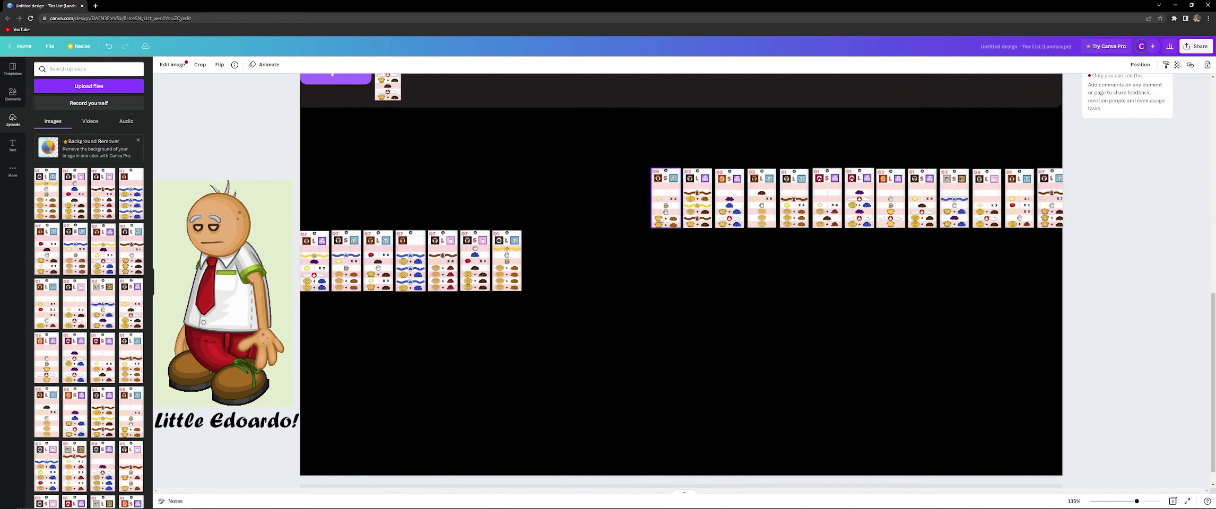
{"action": "left_click_drag", "start_coordinate": [659, 218], "coordinate": [849, 418]}
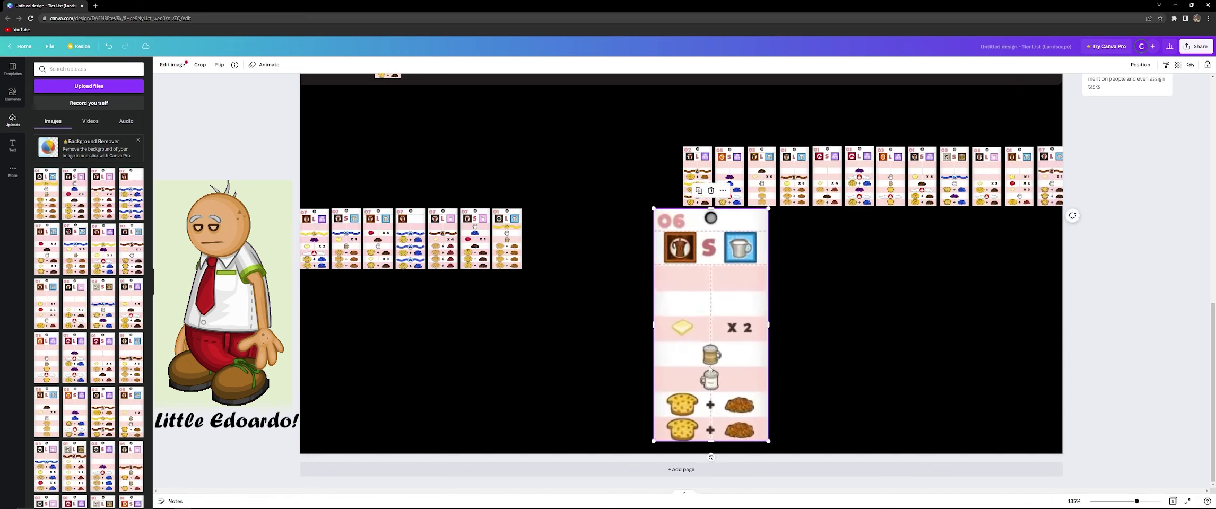
{"action": "left_click_drag", "start_coordinate": [693, 357], "coordinate": [753, 381]}
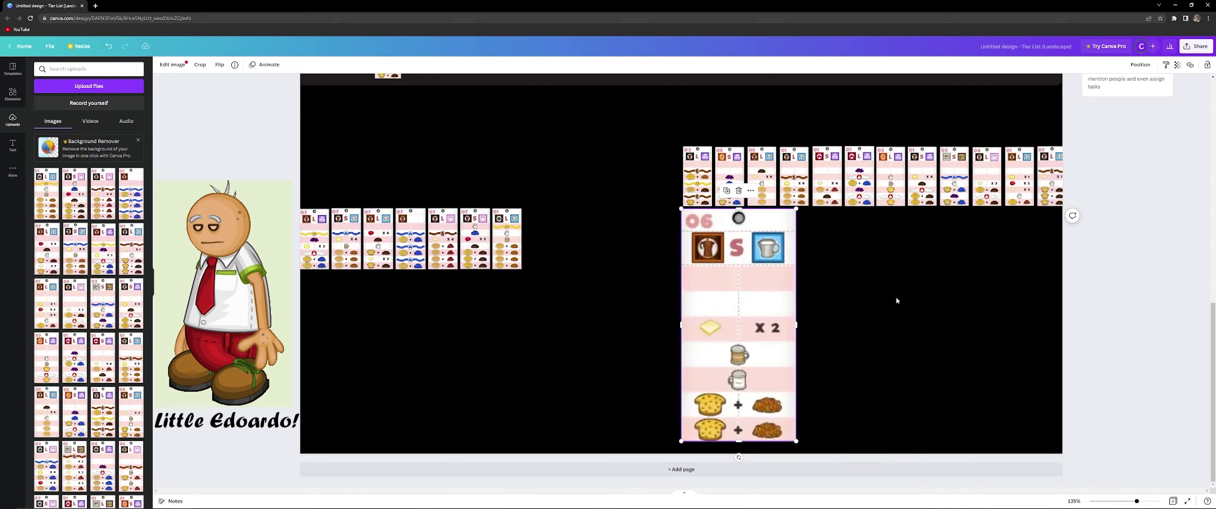
Shrink the 06 ticket with butter and French toast and place it eleventh in the A tier row
{"action": "left_click_drag", "start_coordinate": [764, 353], "coordinate": [768, 313]}
{"action": "scroll", "coordinate": [716, 303], "scroll_direction": "up", "scroll_amount": 8}
{"action": "scroll", "coordinate": [716, 302], "scroll_direction": "up", "scroll_amount": 2}
{"action": "left_click_drag", "start_coordinate": [809, 398], "coordinate": [717, 214]}
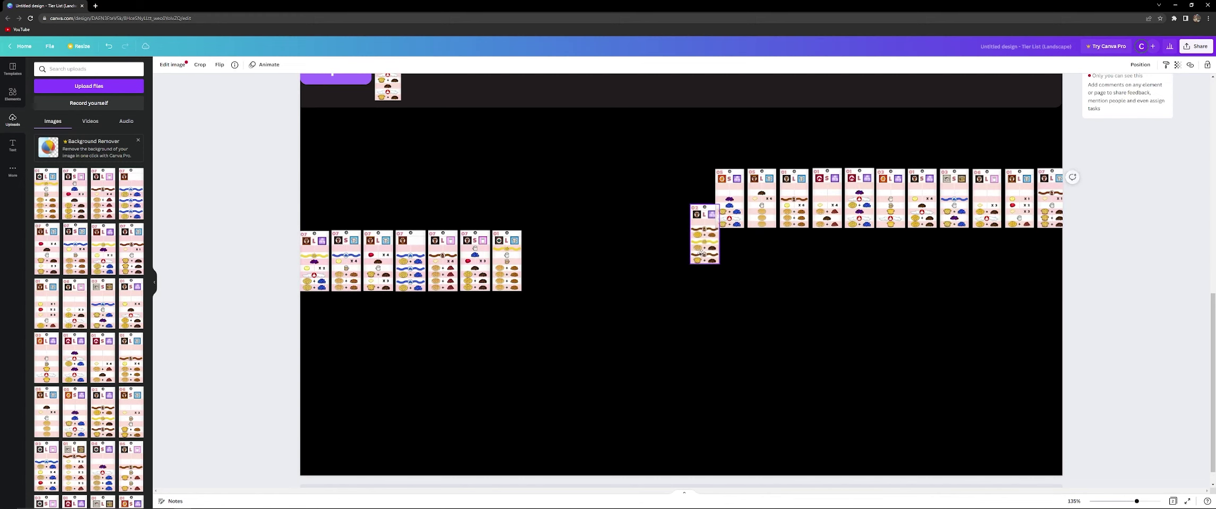
Bring the next unranked ticket, 02 with brown and yellow drizzles, into the empty area of page 2 and enlarge it
{"action": "scroll", "coordinate": [702, 271], "scroll_direction": "down", "scroll_amount": 1}
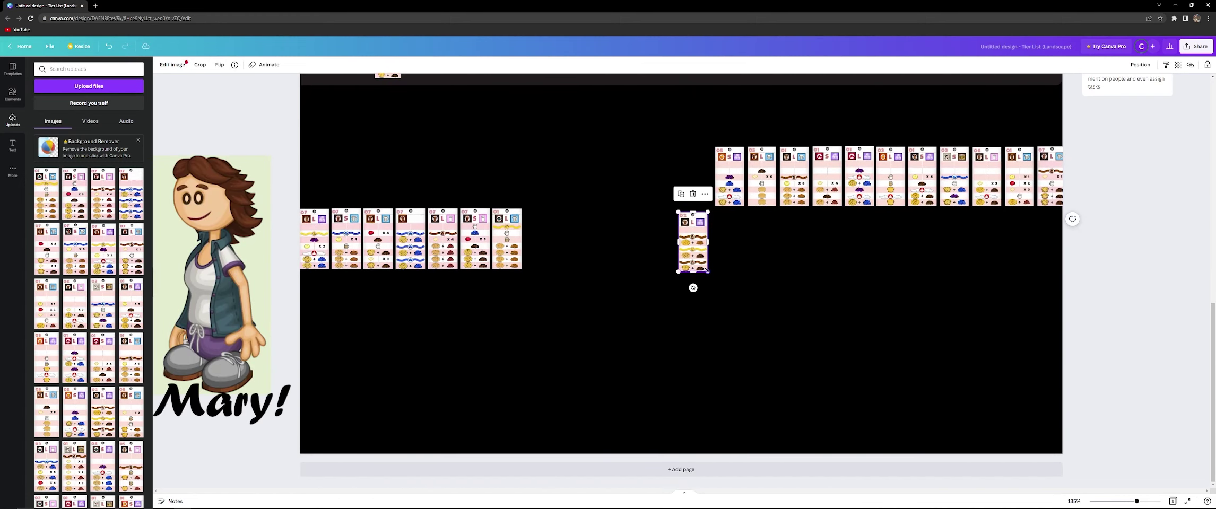
{"action": "left_click_drag", "start_coordinate": [702, 271], "coordinate": [859, 400]}
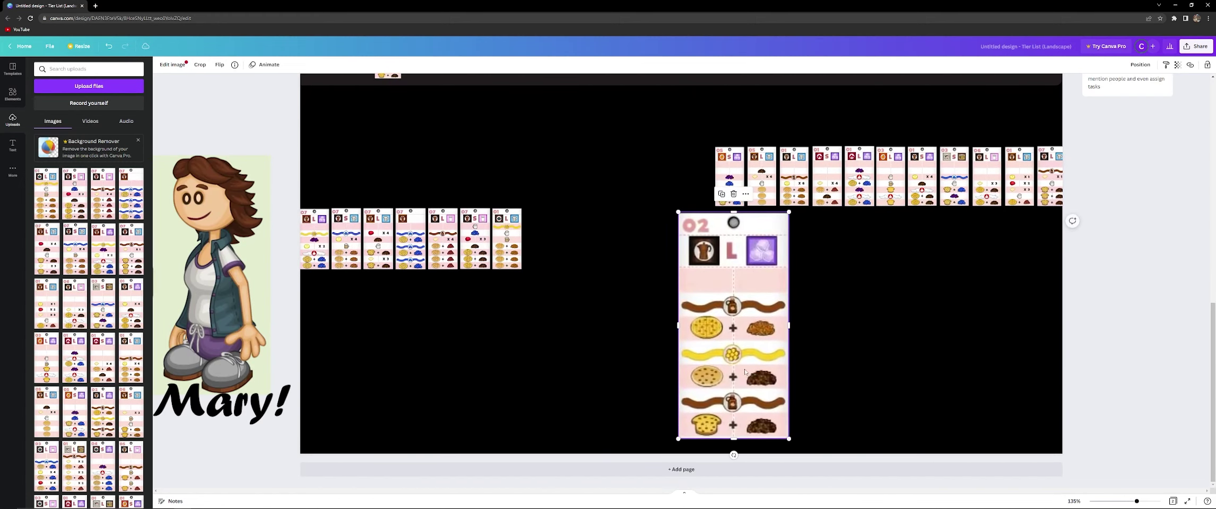
{"action": "left_click_drag", "start_coordinate": [707, 392], "coordinate": [720, 394]}
{"action": "left_click_drag", "start_coordinate": [712, 360], "coordinate": [722, 356]}
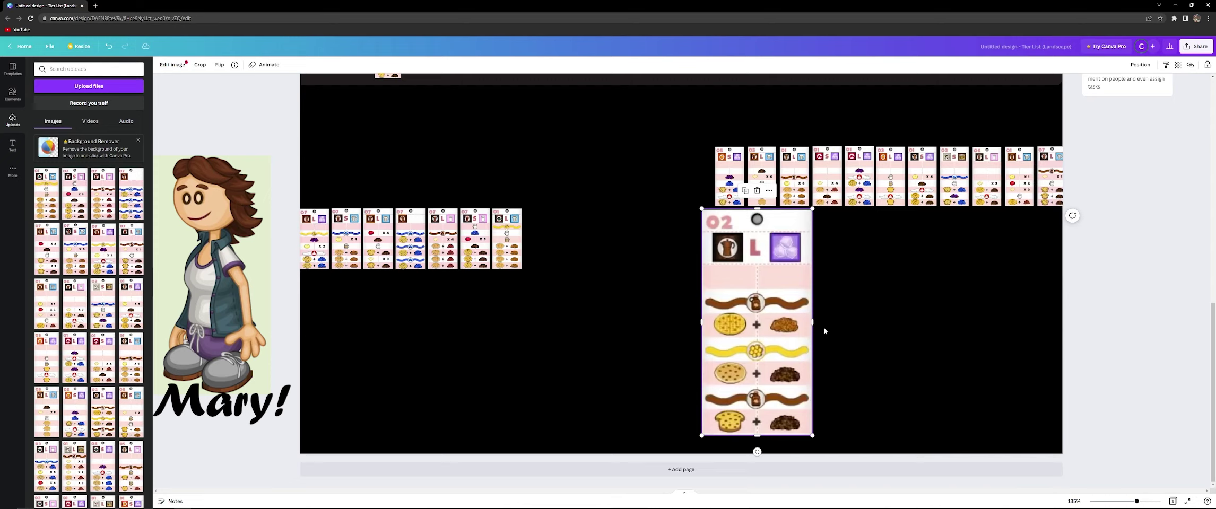
Shrink the 02 ticket with brown and yellow drizzles and place it ninth in the B tier row
{"action": "left_click_drag", "start_coordinate": [735, 327], "coordinate": [743, 366]}
{"action": "scroll", "coordinate": [651, 325], "scroll_direction": "up", "scroll_amount": 3}
{"action": "scroll", "coordinate": [652, 323], "scroll_direction": "up", "scroll_amount": 6}
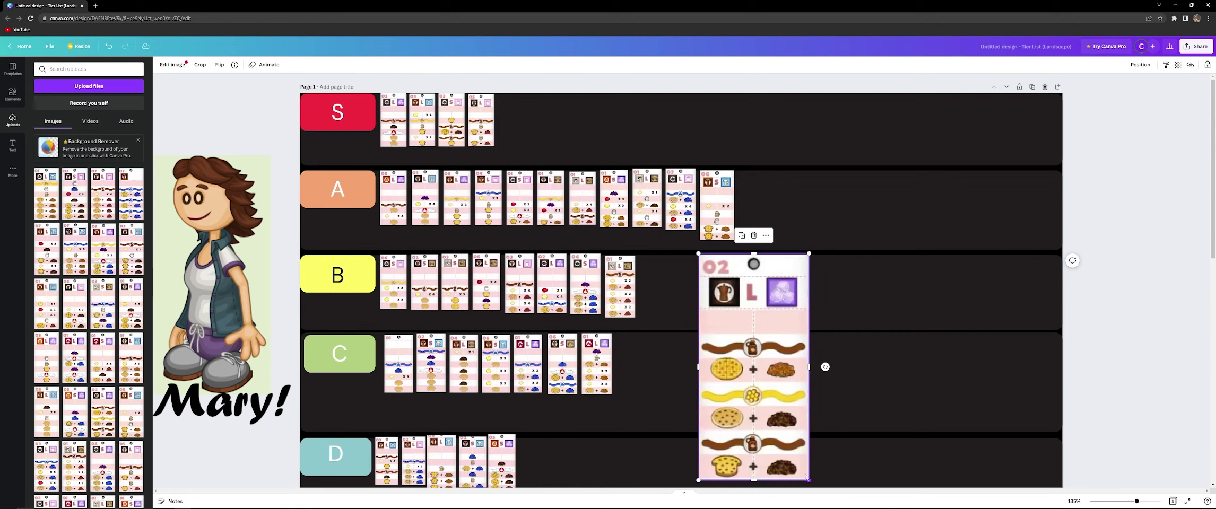
{"action": "left_click_drag", "start_coordinate": [808, 479], "coordinate": [679, 327]}
Enlarge the next unranked ticket, 05 with berries, whipped cream and French toast, and place it at the end of the A tier row
{"action": "scroll", "coordinate": [676, 321], "scroll_direction": "down", "scroll_amount": 5}
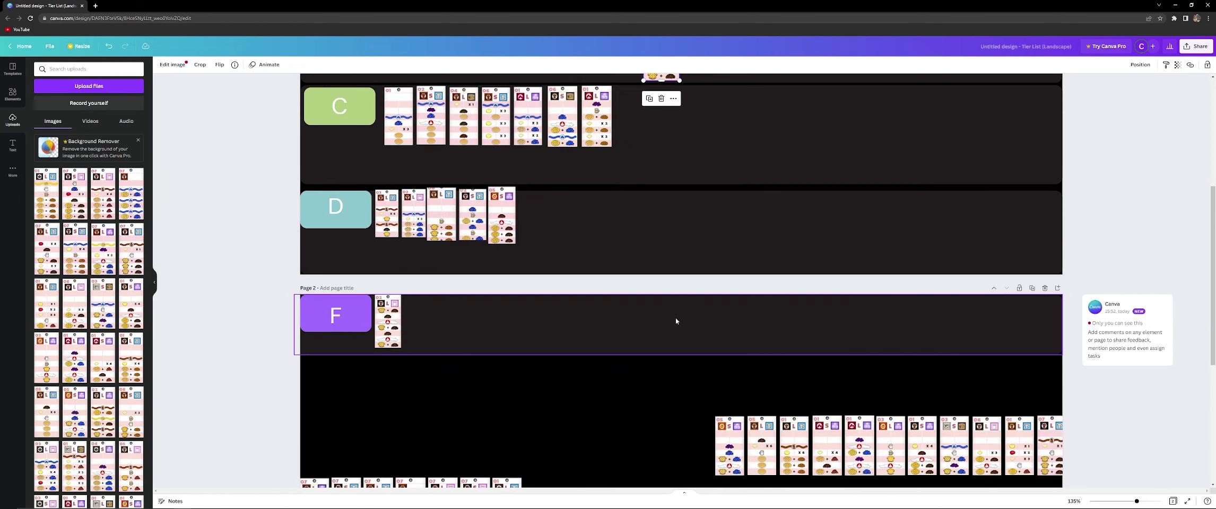
{"action": "scroll", "coordinate": [680, 319], "scroll_direction": "down", "scroll_amount": 5}
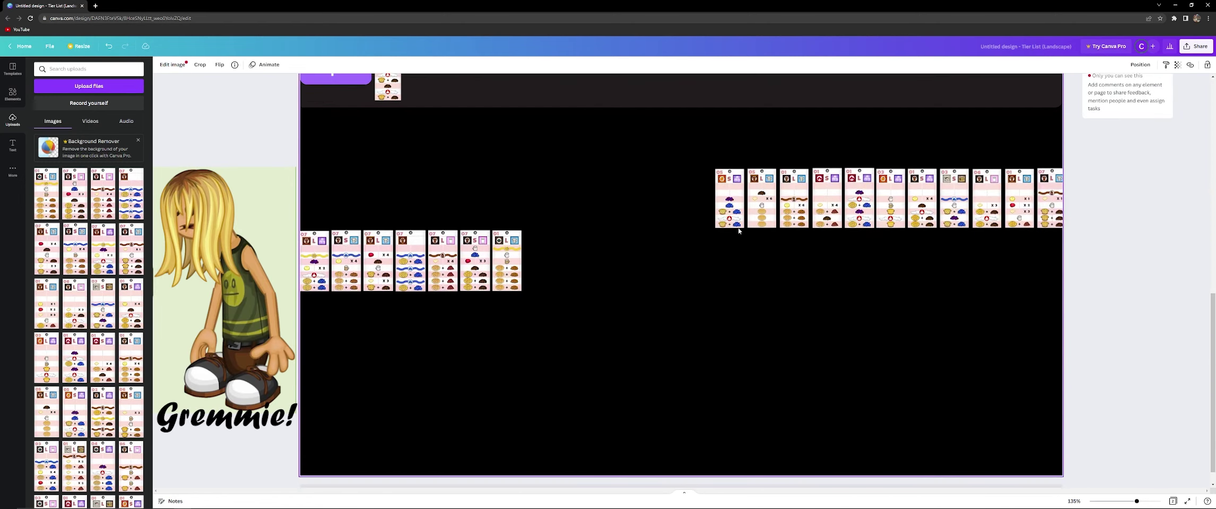
{"action": "left_click_drag", "start_coordinate": [733, 221], "coordinate": [872, 377]}
{"action": "scroll", "coordinate": [711, 257], "scroll_direction": "down", "scroll_amount": 1}
{"action": "left_click_drag", "start_coordinate": [749, 343], "coordinate": [733, 327]}
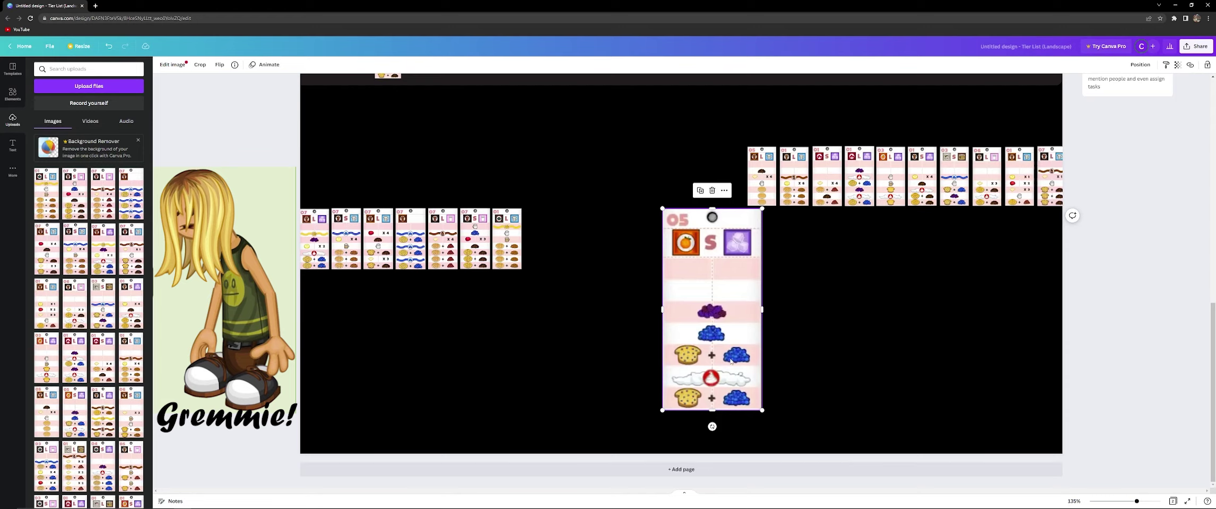
{"action": "left_click_drag", "start_coordinate": [730, 362], "coordinate": [716, 337]}
Bring the next unranked ticket, 05 with plain pancakes and six butters, into the empty area of page 2 and enlarge it
{"action": "scroll", "coordinate": [247, 307], "scroll_direction": "down", "scroll_amount": 2}
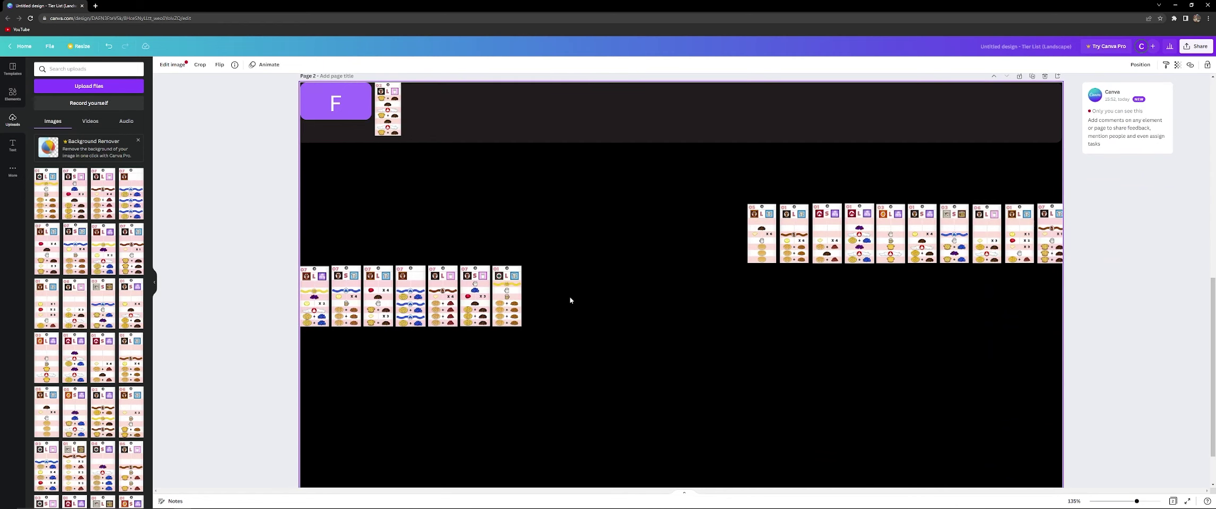
{"action": "scroll", "coordinate": [688, 277], "scroll_direction": "down", "scroll_amount": 1}
{"action": "left_click_drag", "start_coordinate": [776, 206], "coordinate": [861, 397]}
{"action": "left_click_drag", "start_coordinate": [798, 351], "coordinate": [736, 349]}
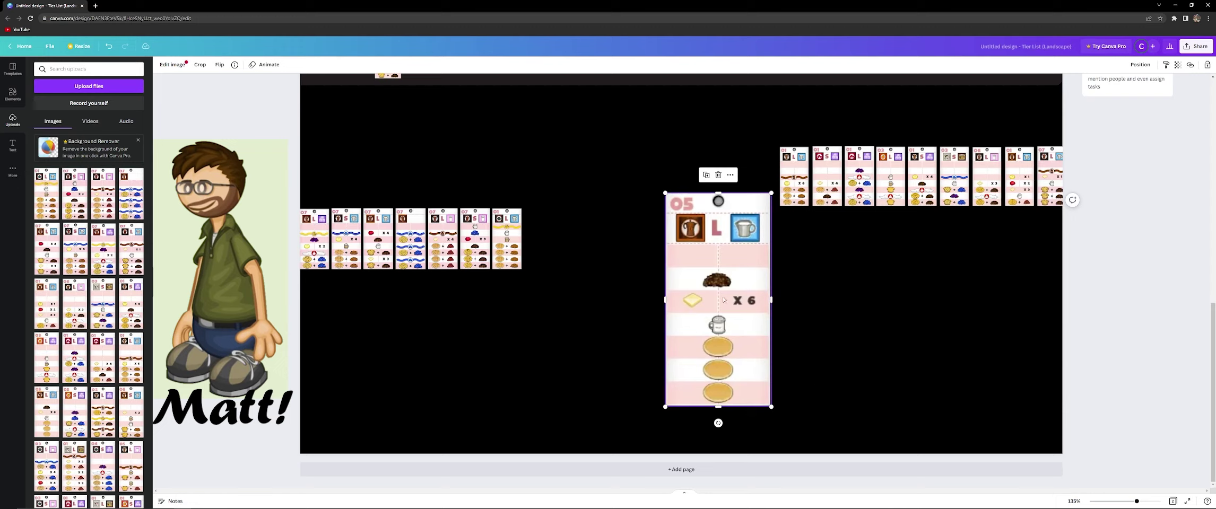
{"action": "left_click_drag", "start_coordinate": [724, 299], "coordinate": [720, 301]}
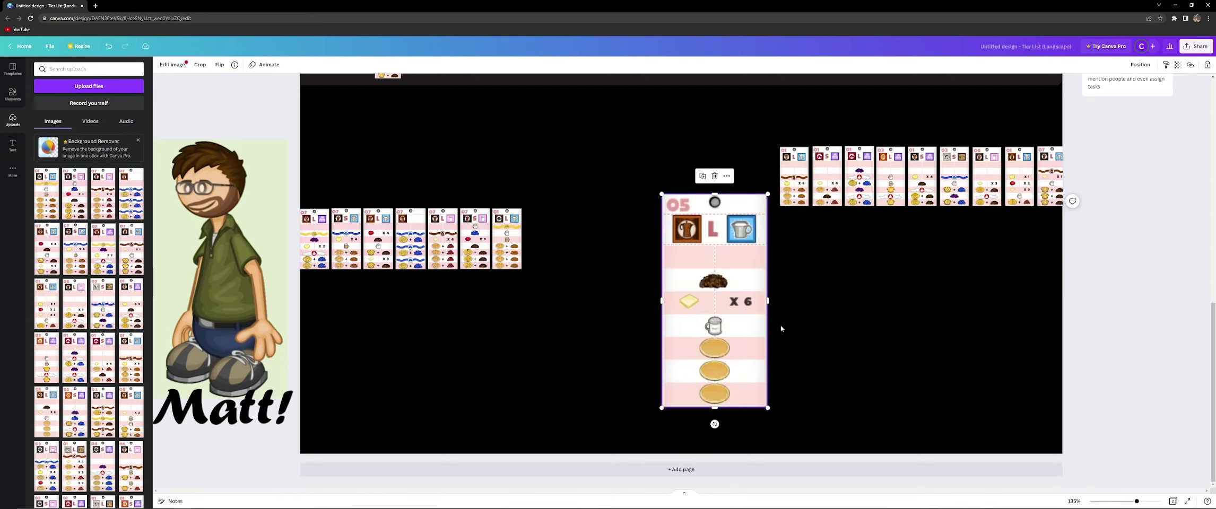
Shrink the 05 ticket with plain pancakes and butter and place it sixth in the D tier row
{"action": "mouse_move", "coordinate": [695, 336]}
{"action": "left_mouse_down"}
{"action": "mouse_move", "coordinate": [680, 304]}
{"action": "mouse_move", "coordinate": [684, 356]}
{"action": "mouse_move", "coordinate": [714, 358]}
{"action": "mouse_move", "coordinate": [711, 333]}
{"action": "left_mouse_up"}
{"action": "scroll", "coordinate": [680, 313], "scroll_direction": "up", "scroll_amount": 3}
{"action": "scroll", "coordinate": [682, 345], "scroll_direction": "up", "scroll_amount": 3}
{"action": "scroll", "coordinate": [683, 351], "scroll_direction": "up", "scroll_amount": 2}
{"action": "left_click_drag", "start_coordinate": [784, 408], "coordinate": [716, 252]}
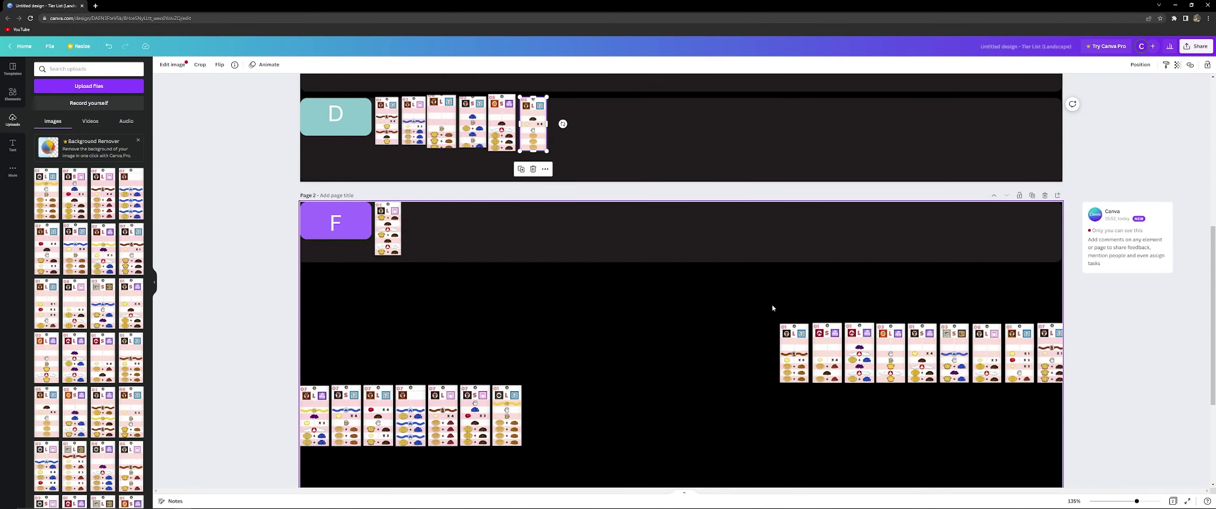
Bring the next unranked ticket, 01 with brown drizzle and six banana slices, into the empty area of page 2 and enlarge it
{"action": "scroll", "coordinate": [773, 306], "scroll_direction": "down", "scroll_amount": 2}
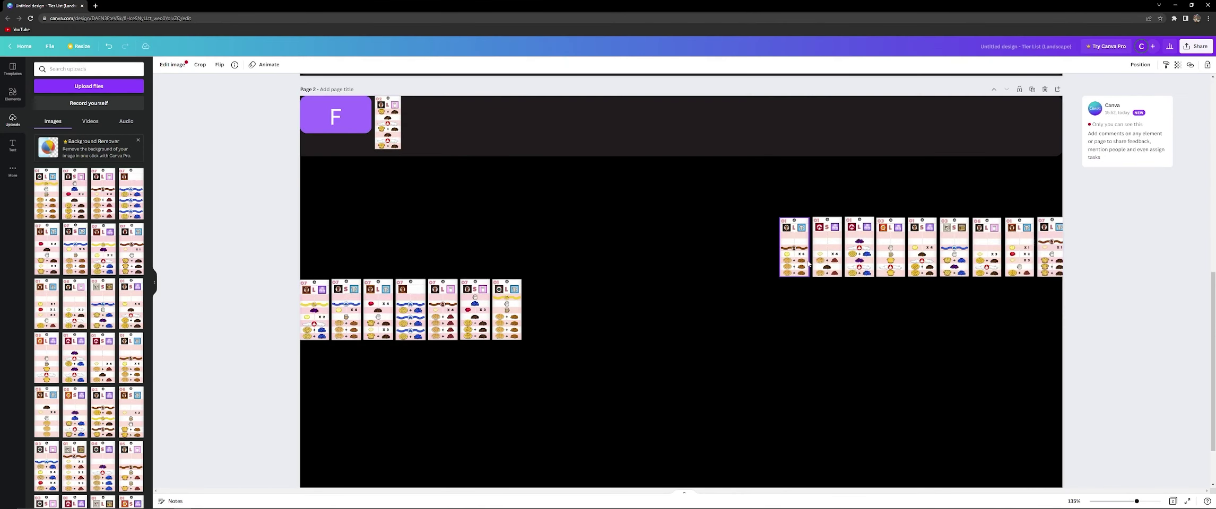
{"action": "left_click_drag", "start_coordinate": [796, 258], "coordinate": [886, 407]}
{"action": "scroll", "coordinate": [781, 282], "scroll_direction": "down", "scroll_amount": 2}
{"action": "left_click_drag", "start_coordinate": [763, 345], "coordinate": [725, 310]}
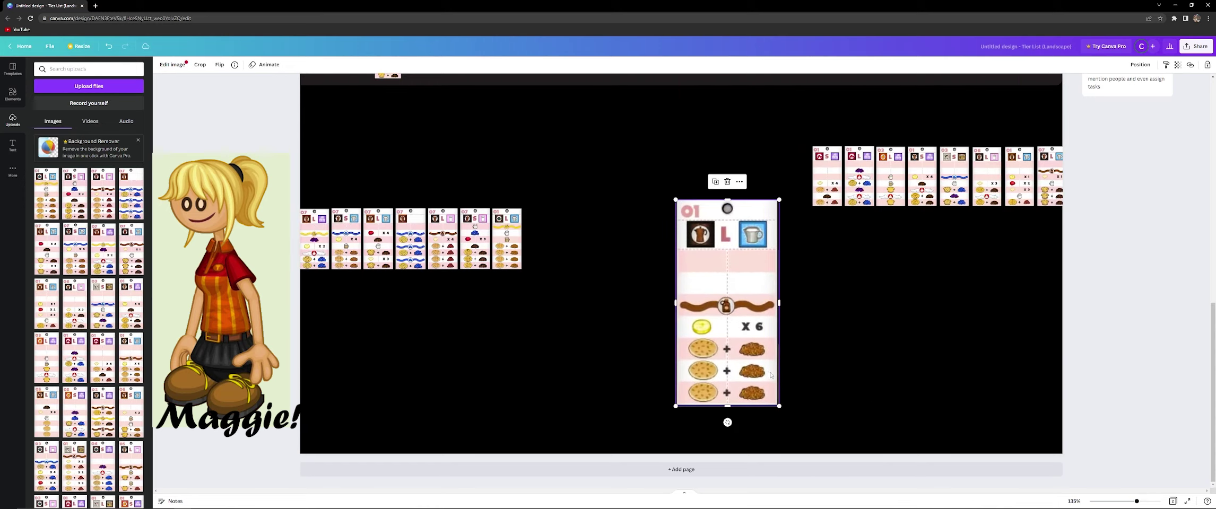
{"action": "left_click_drag", "start_coordinate": [779, 406], "coordinate": [792, 431]}
Move the 01 ticket with brown drizzle and banana slices up into the tier list rows
{"action": "left_click_drag", "start_coordinate": [759, 346], "coordinate": [725, 296]}
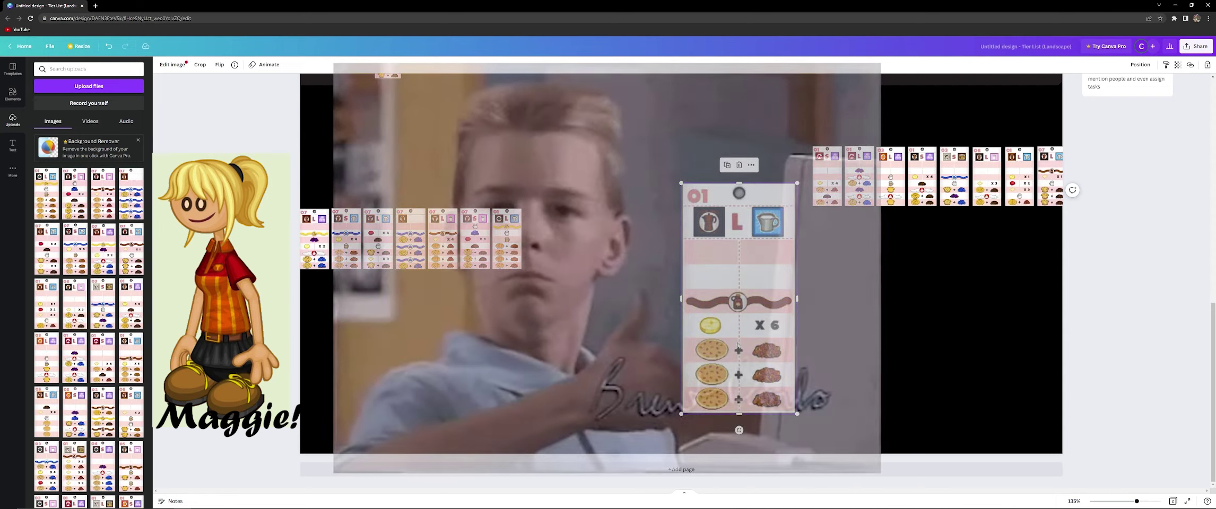
{"action": "scroll", "coordinate": [735, 327], "scroll_direction": "up", "scroll_amount": 6}
{"action": "left_click_drag", "start_coordinate": [738, 345], "coordinate": [732, 307]}
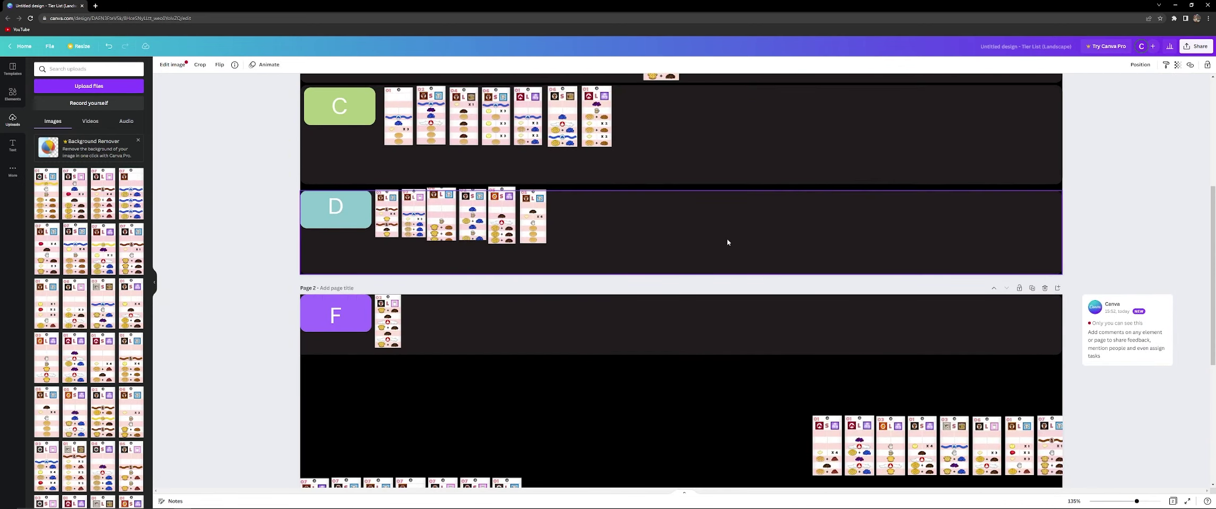
Bring the next unranked ticket, 01 with four butters and no drizzle, into the empty area of page 2 and enlarge it
{"action": "scroll", "coordinate": [727, 254], "scroll_direction": "down", "scroll_amount": 4}
{"action": "left_click_drag", "start_coordinate": [829, 233], "coordinate": [711, 240]}
{"action": "scroll", "coordinate": [793, 258], "scroll_direction": "down", "scroll_amount": 2}
{"action": "left_click_drag", "start_coordinate": [727, 276], "coordinate": [864, 354]}
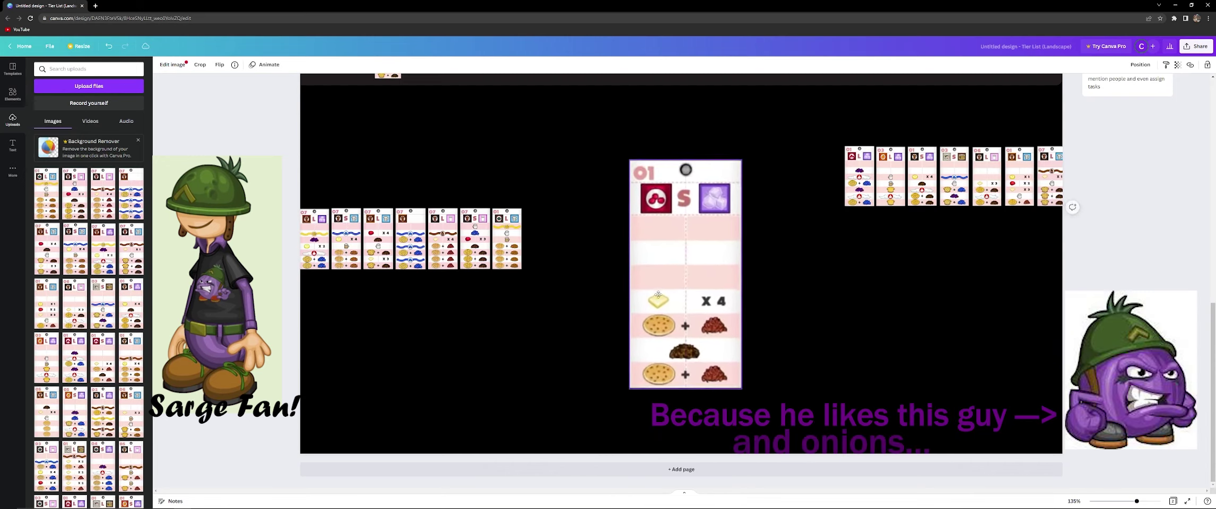
{"action": "left_click_drag", "start_coordinate": [658, 295], "coordinate": [644, 290]}
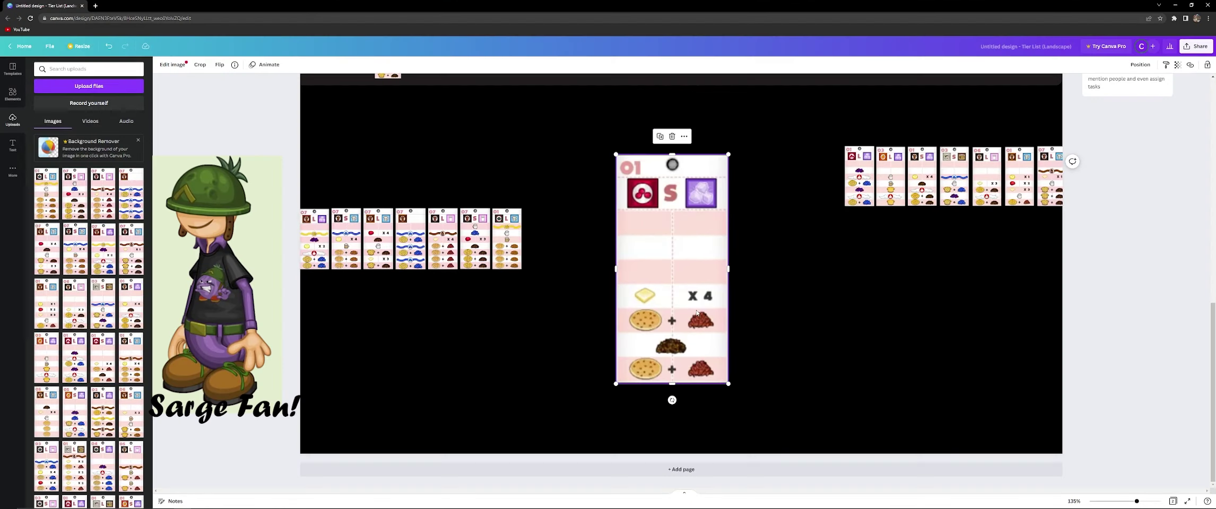
Shrink the 01 ticket with four butters and move it up into the tier list rows
{"action": "left_click_drag", "start_coordinate": [674, 317], "coordinate": [792, 433]}
{"action": "scroll", "coordinate": [668, 283], "scroll_direction": "up", "scroll_amount": 10}
{"action": "left_click_drag", "start_coordinate": [824, 484], "coordinate": [805, 467]}
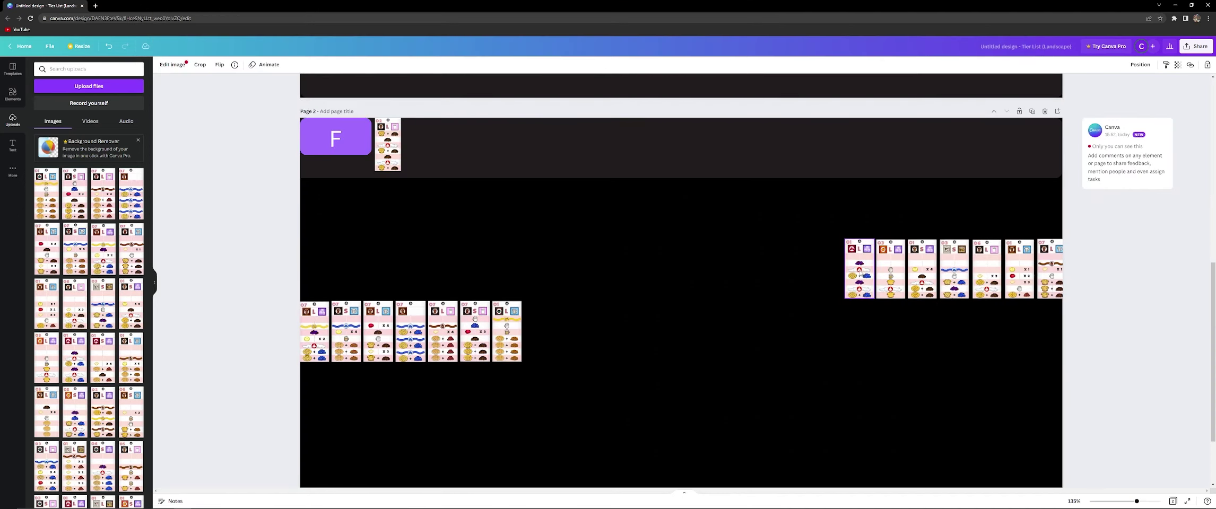
Bring the next unranked ticket, 01 with purple berries and whipped cream, into the empty area of page 2 and enlarge it
{"action": "left_click_drag", "start_coordinate": [860, 272], "coordinate": [970, 367]}
{"action": "scroll", "coordinate": [724, 287], "scroll_direction": "down", "scroll_amount": 1}
{"action": "left_click_drag", "start_coordinate": [764, 356], "coordinate": [738, 298]}
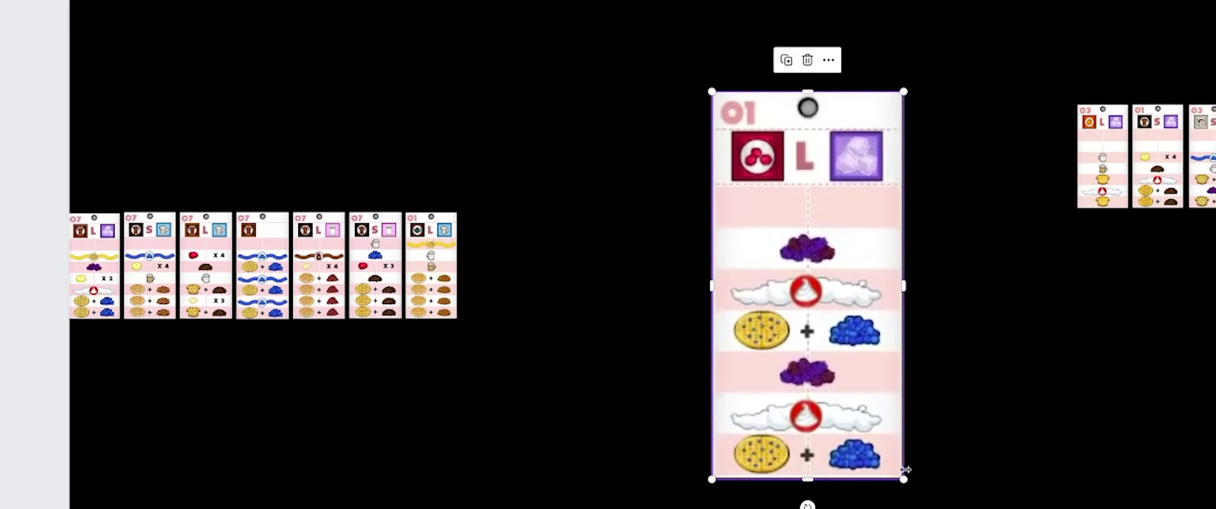
{"action": "left_click_drag", "start_coordinate": [904, 479], "coordinate": [946, 508]}
{"action": "left_click_drag", "start_coordinate": [825, 436], "coordinate": [789, 419]}
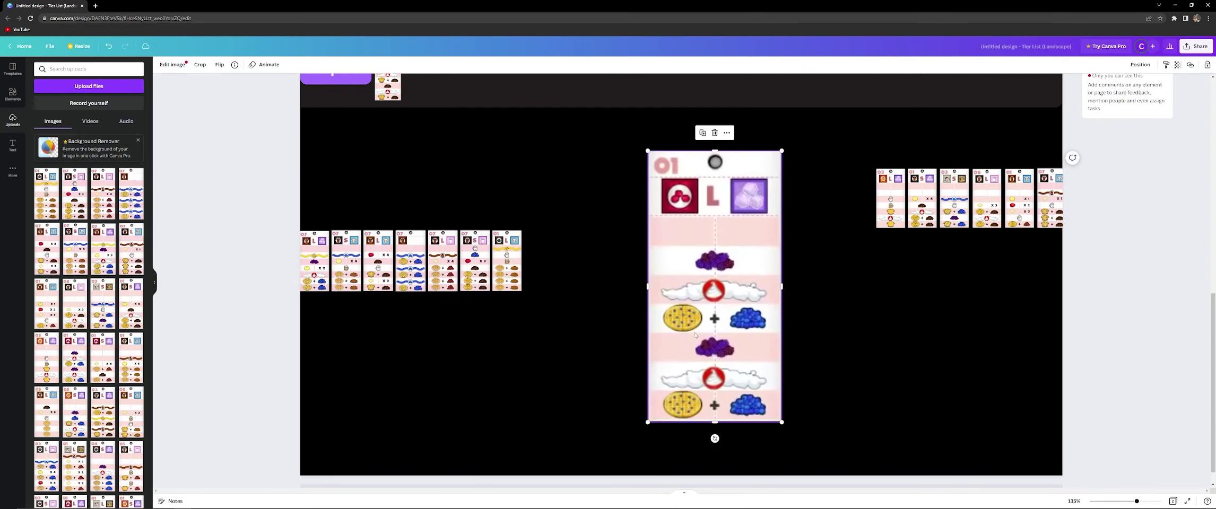
{"action": "left_click_drag", "start_coordinate": [695, 336], "coordinate": [690, 321]}
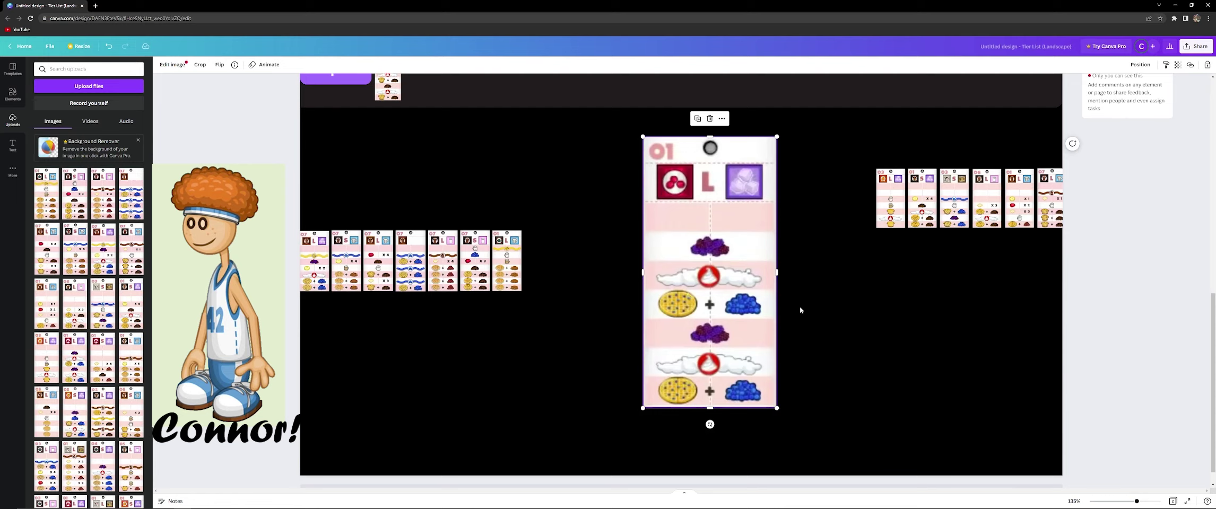
Move the enlarged 01 ticket with purple berries and whipped cream up into the tier list rows
{"action": "left_click", "coordinate": [816, 308]}
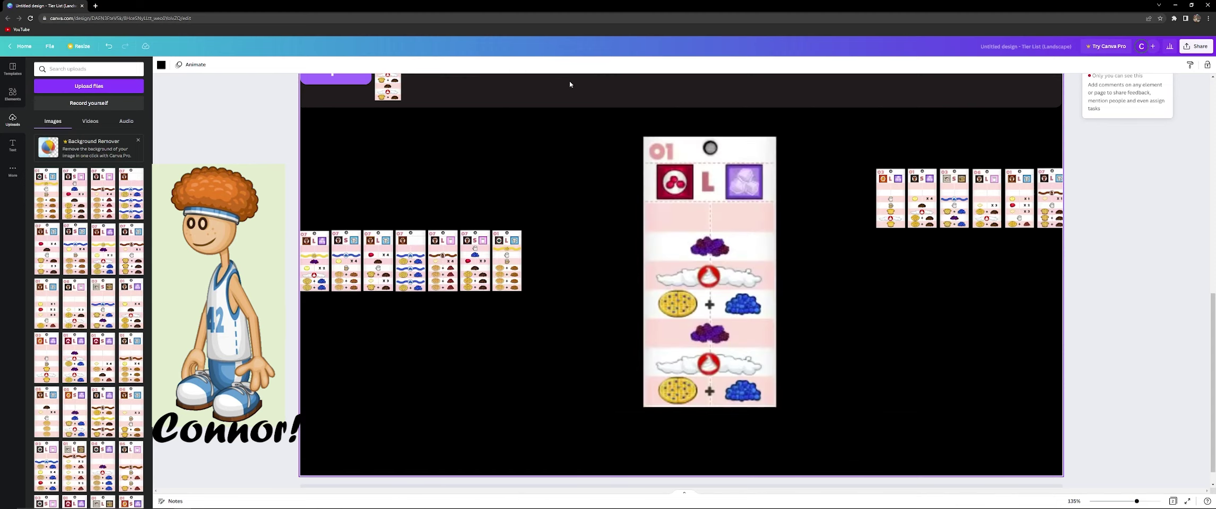
{"action": "left_click_drag", "start_coordinate": [688, 250], "coordinate": [767, 362]}
{"action": "scroll", "coordinate": [670, 253], "scroll_direction": "up", "scroll_amount": 9}
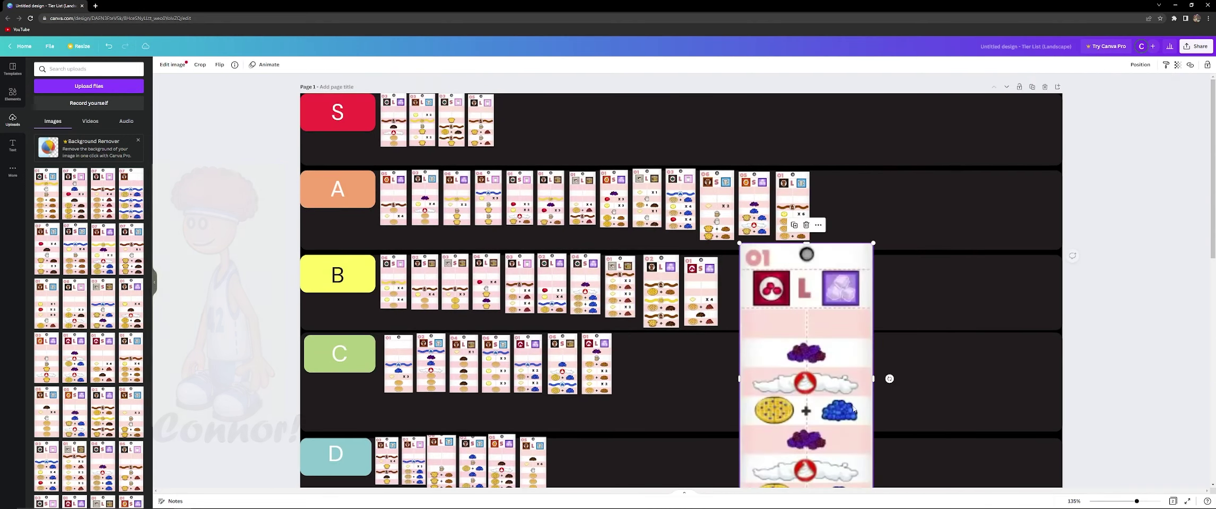
Enlarge the next unranked ticket, 03 with two mugs and French toast, on page 2, and place it shrunk at the end of the C row
{"action": "scroll", "coordinate": [734, 273], "scroll_direction": "down", "scroll_amount": 7}
{"action": "scroll", "coordinate": [836, 328], "scroll_direction": "down", "scroll_amount": 2}
{"action": "left_click_drag", "start_coordinate": [883, 277], "coordinate": [942, 346]}
{"action": "scroll", "coordinate": [832, 296], "scroll_direction": "down", "scroll_amount": 2}
{"action": "left_click_drag", "start_coordinate": [759, 370], "coordinate": [727, 320]}
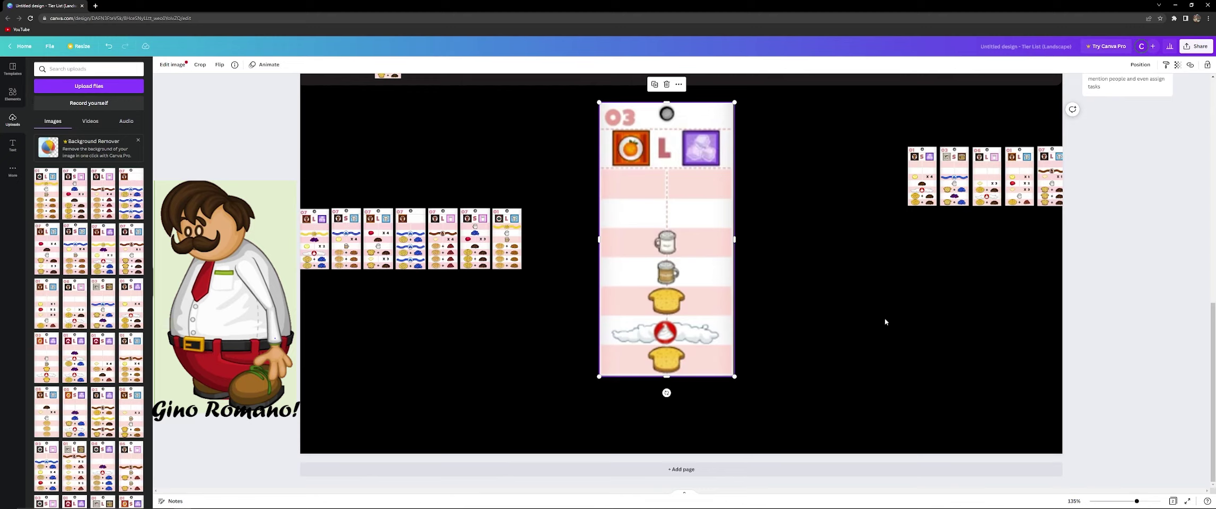
{"action": "left_click_drag", "start_coordinate": [705, 346], "coordinate": [700, 430]}
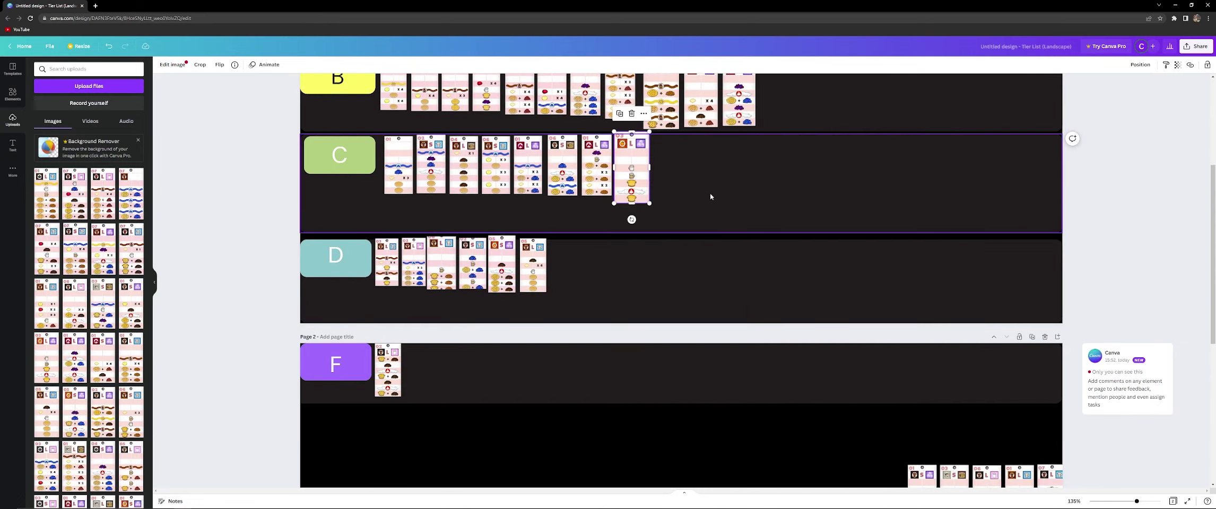
{"action": "scroll", "coordinate": [710, 192], "scroll_direction": "down", "scroll_amount": 5}
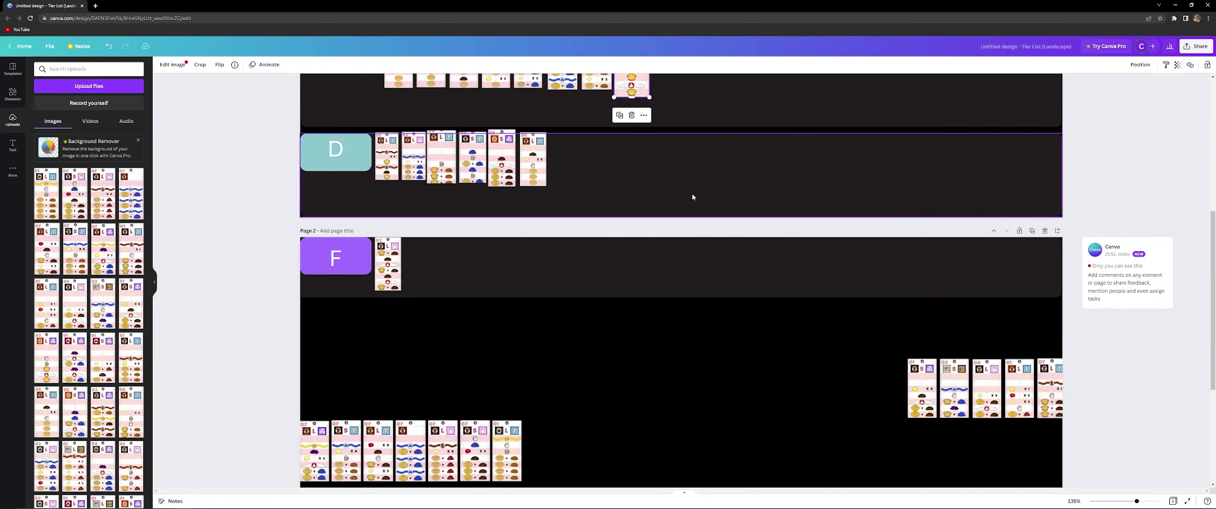
Bring the next unranked ticket, 01 with four butters and chocolate chips, into the empty area of page 2 and enlarge it
{"action": "left_click_drag", "start_coordinate": [910, 247], "coordinate": [624, 242]}
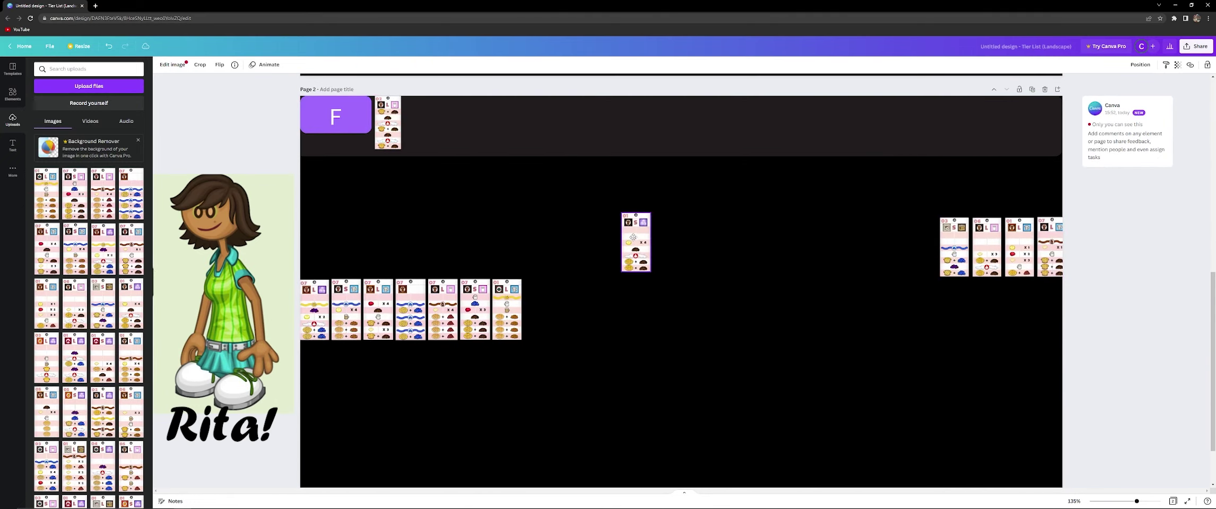
{"action": "left_click_drag", "start_coordinate": [652, 272], "coordinate": [901, 352]}
{"action": "scroll", "coordinate": [901, 352], "scroll_direction": "down", "scroll_amount": 2}
{"action": "left_click_drag", "start_coordinate": [742, 340], "coordinate": [727, 311]}
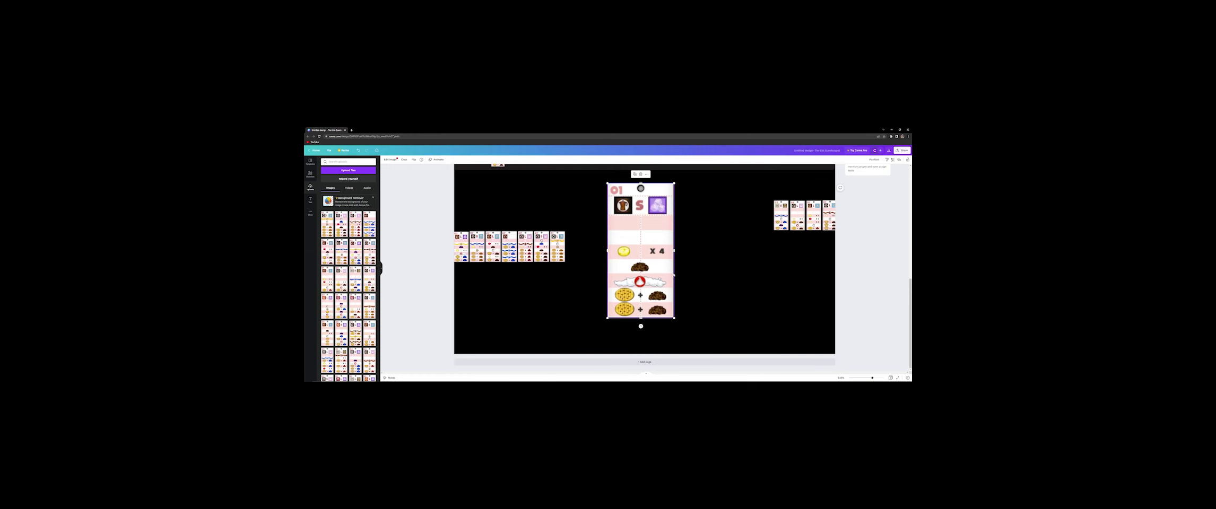
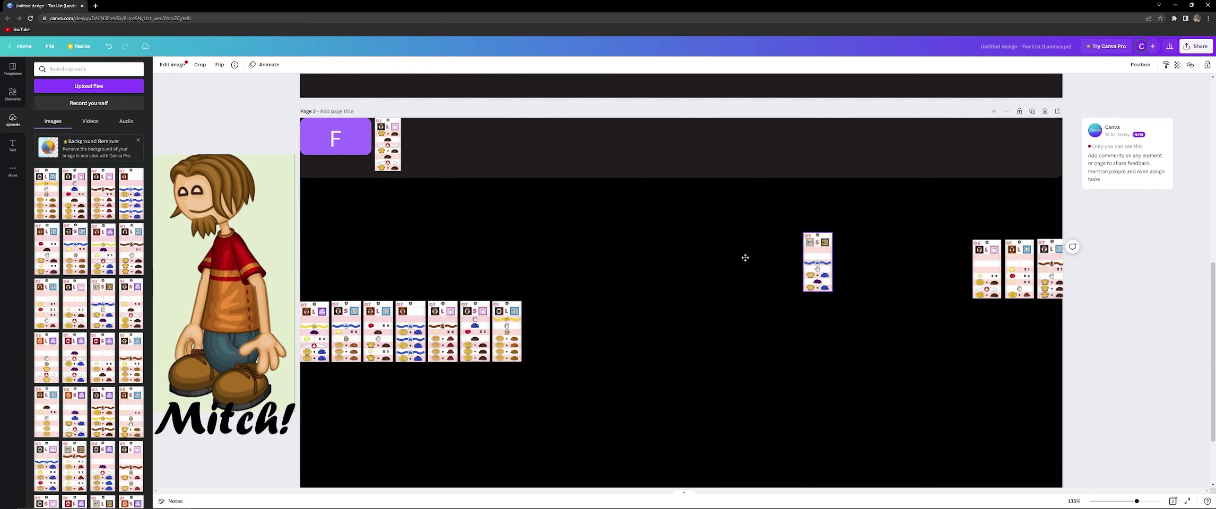
Enlarge the 03 ticket with blue syrup, a mug and purple berries in the empty area of page 2
{"action": "left_click_drag", "start_coordinate": [689, 300], "coordinate": [934, 376]}
{"action": "scroll", "coordinate": [764, 309], "scroll_direction": "down", "scroll_amount": 2}
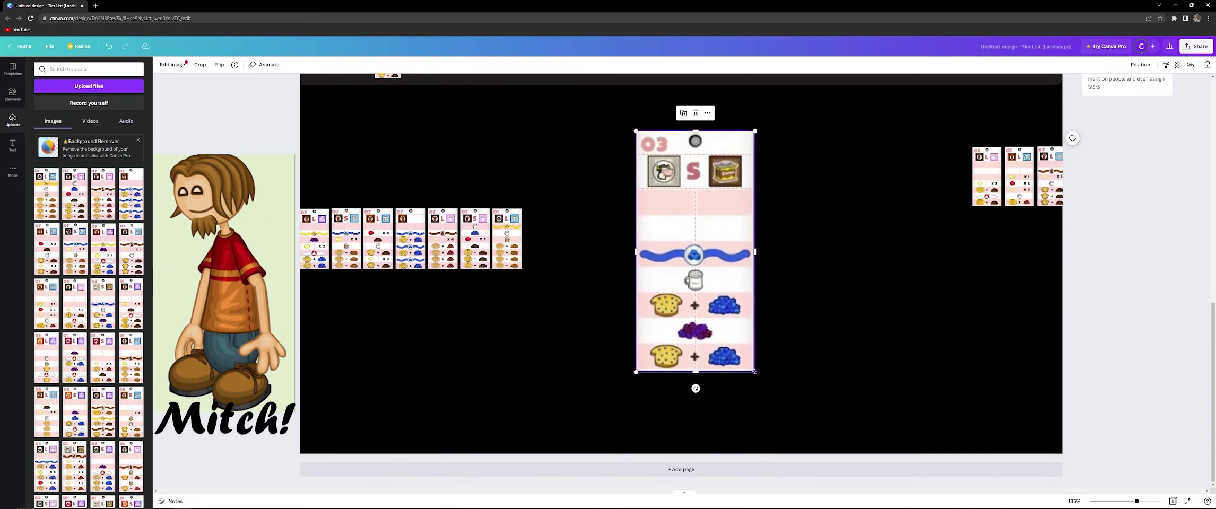
{"action": "left_click_drag", "start_coordinate": [754, 371], "coordinate": [771, 403]}
{"action": "left_click_drag", "start_coordinate": [735, 350], "coordinate": [731, 314]}
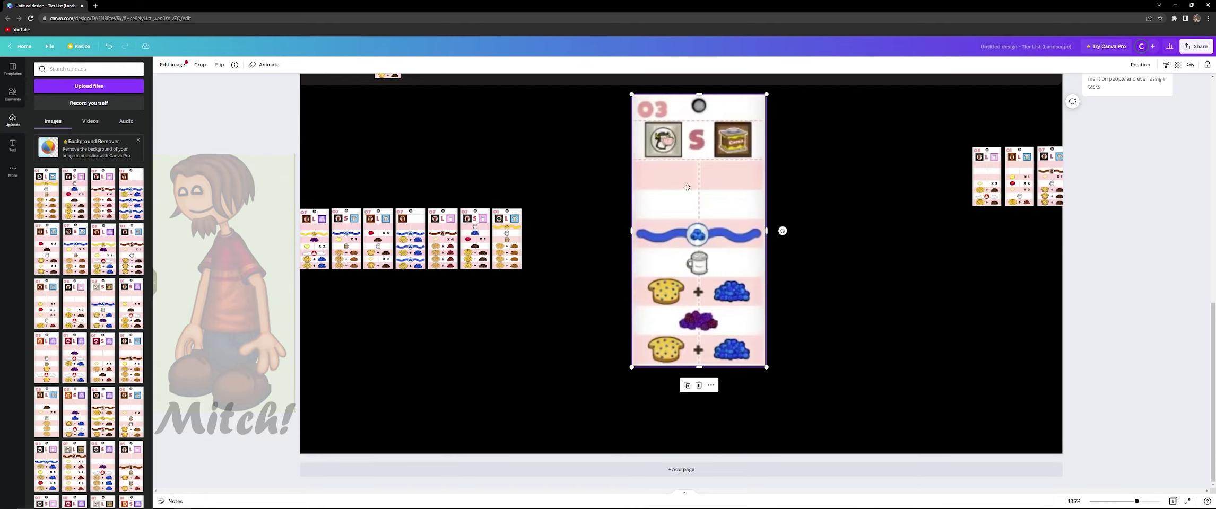
Bring the next unranked ticket, 06 with three butters and whipped cream, into the empty area of page 2 and enlarge it
{"action": "scroll", "coordinate": [673, 202], "scroll_direction": "down", "scroll_amount": 3}
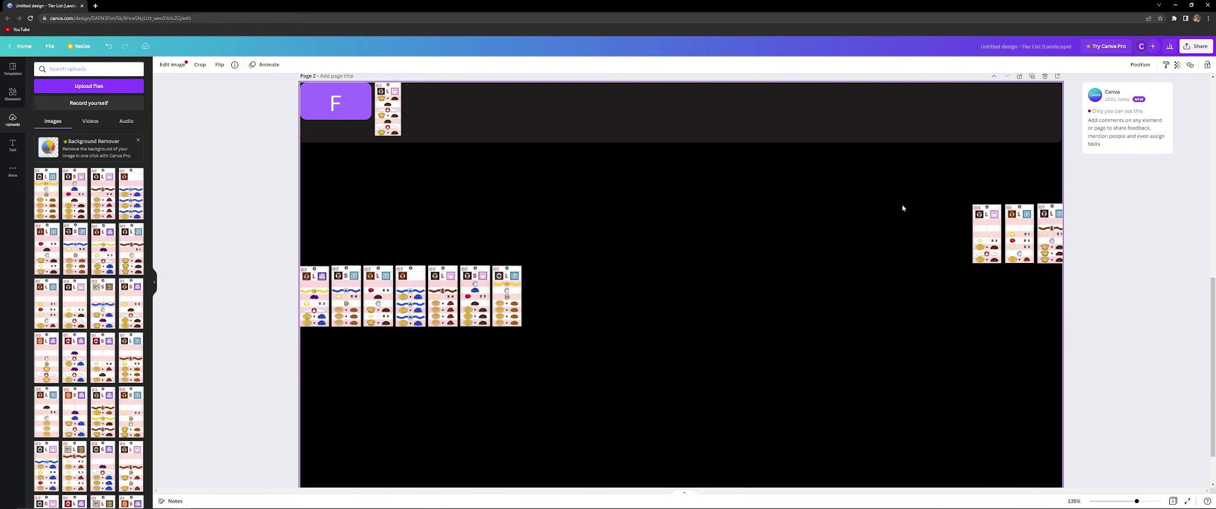
{"action": "scroll", "coordinate": [902, 208], "scroll_direction": "down", "scroll_amount": 1}
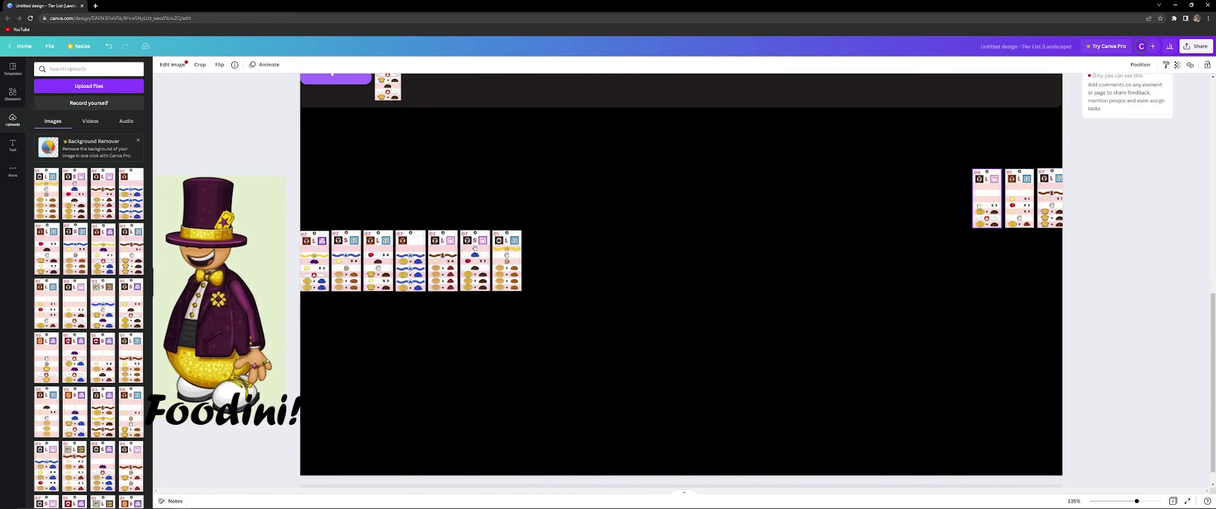
{"action": "left_click_drag", "start_coordinate": [987, 197], "coordinate": [1038, 381]}
{"action": "scroll", "coordinate": [966, 326], "scroll_direction": "down", "scroll_amount": 1}
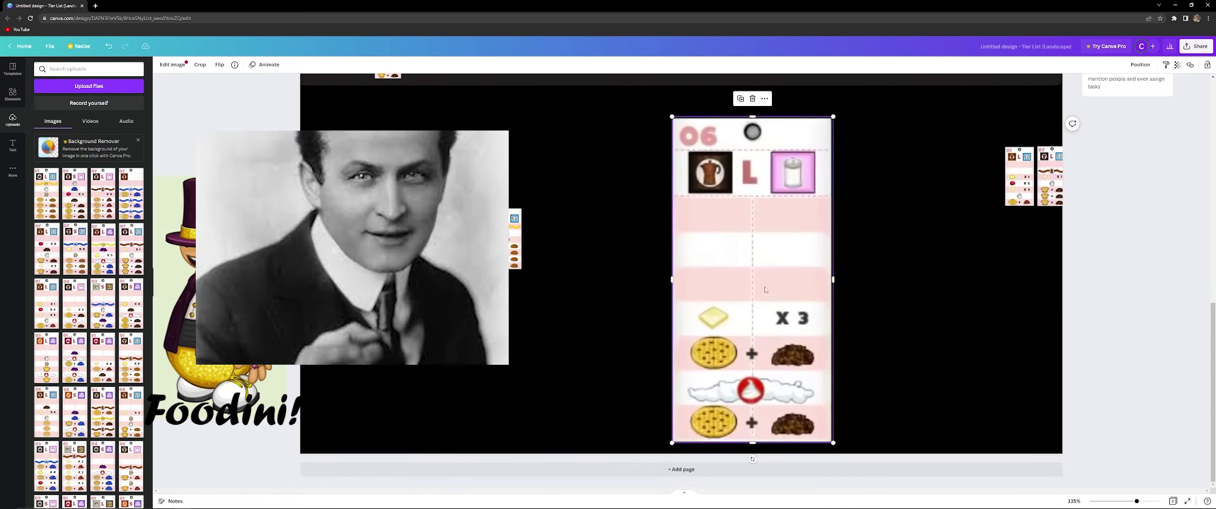
{"action": "left_click_drag", "start_coordinate": [760, 286], "coordinate": [688, 259]}
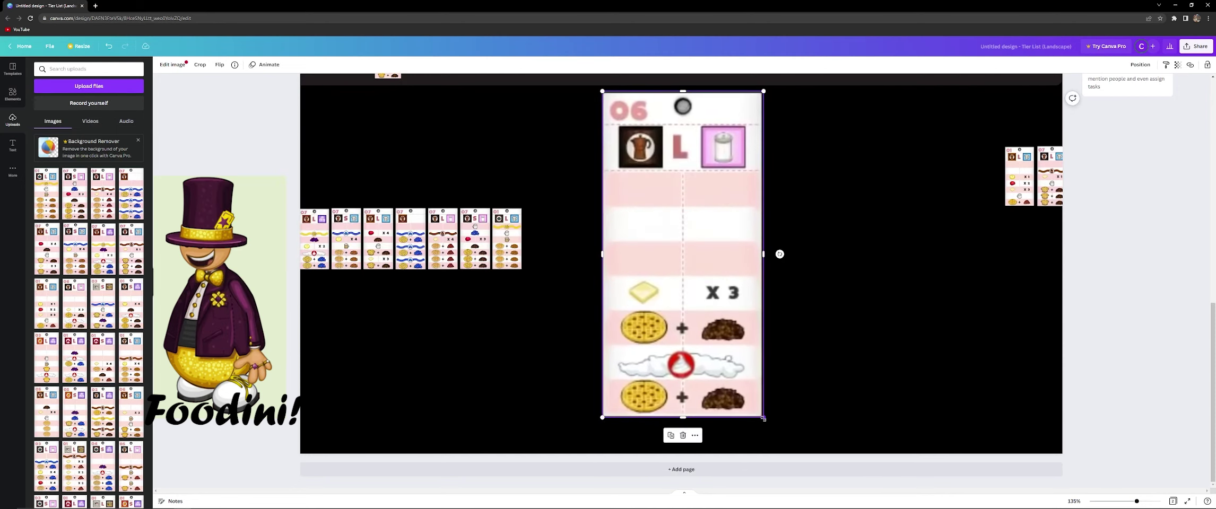
{"action": "left_click_drag", "start_coordinate": [765, 417], "coordinate": [768, 425]}
Place the 06 ticket with three butters, shrunk to match its neighbours, at the end of the B row
{"action": "key", "text": "shift+Left"}
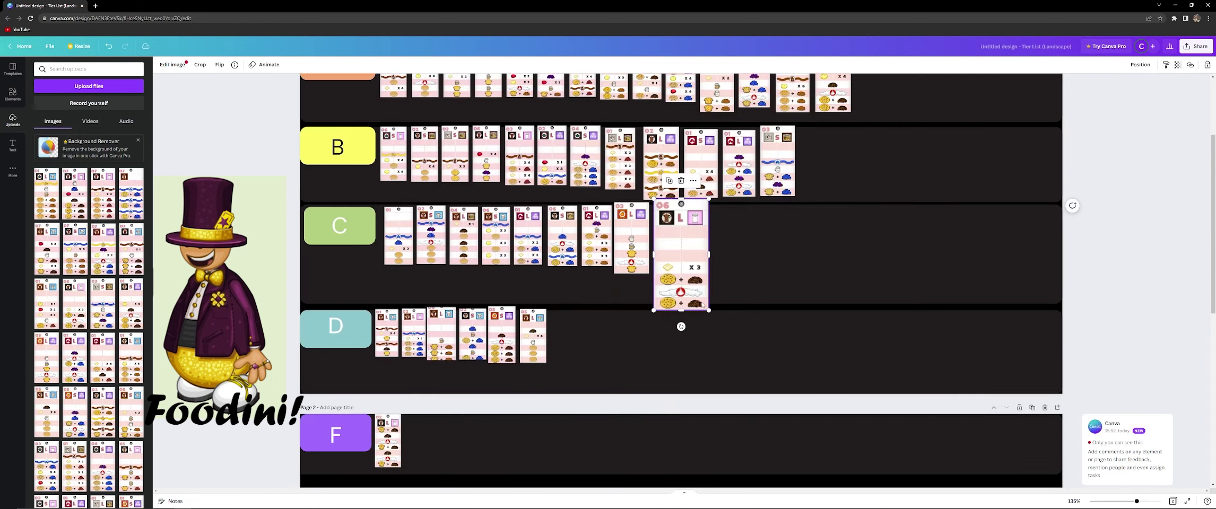
{"action": "left_click_drag", "start_coordinate": [680, 256], "coordinate": [828, 291]}
{"action": "scroll", "coordinate": [817, 246], "scroll_direction": "up", "scroll_amount": 2}
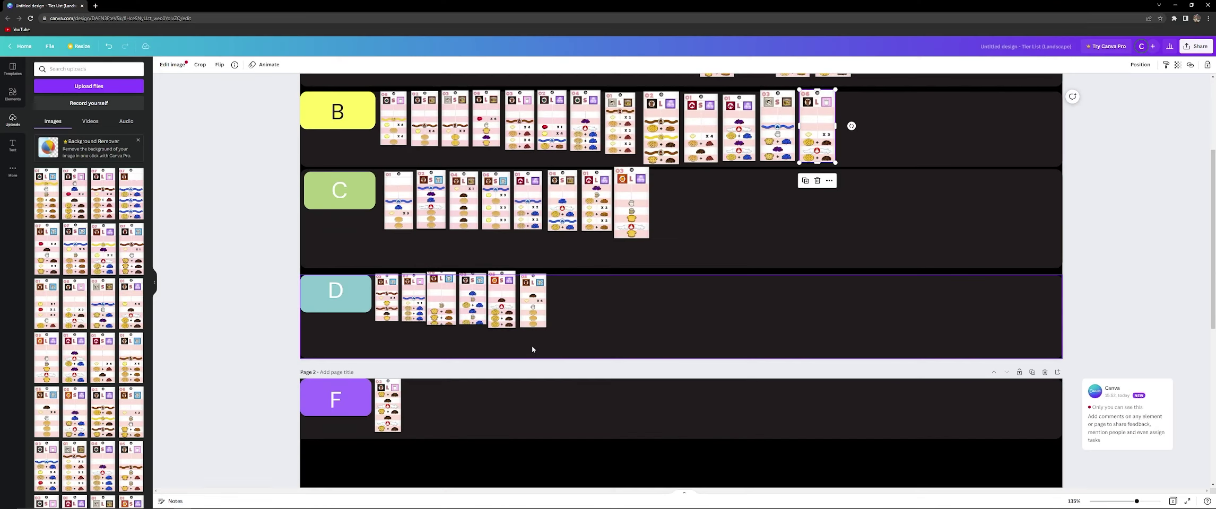
Bring the next unranked ticket, 01 with two strawberries and three butters, into the empty area of page 2 and enlarge it
{"action": "scroll", "coordinate": [533, 343], "scroll_direction": "down", "scroll_amount": 1}
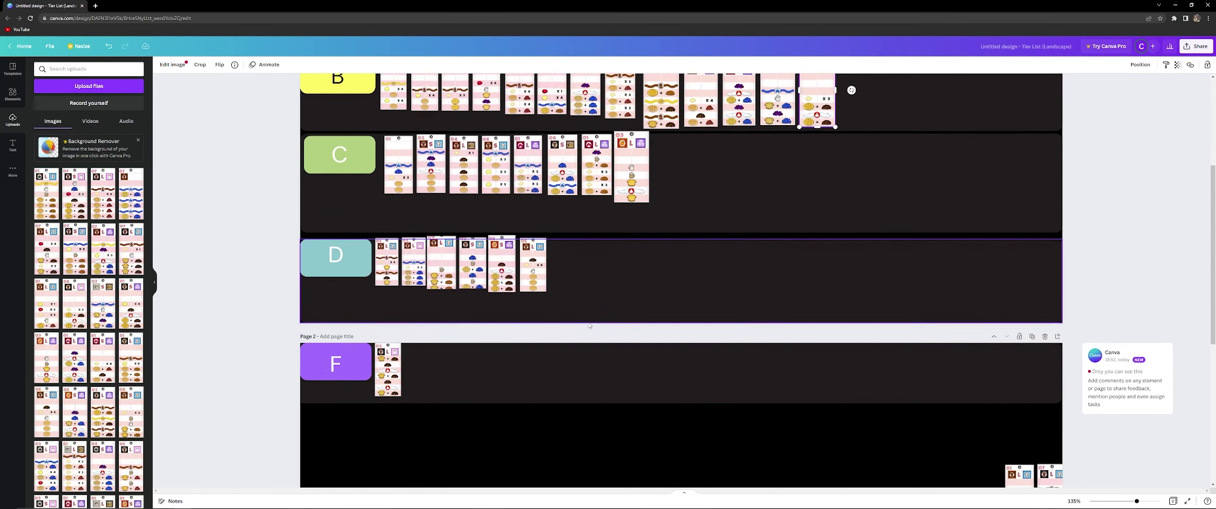
{"action": "scroll", "coordinate": [640, 338], "scroll_direction": "down", "scroll_amount": 3}
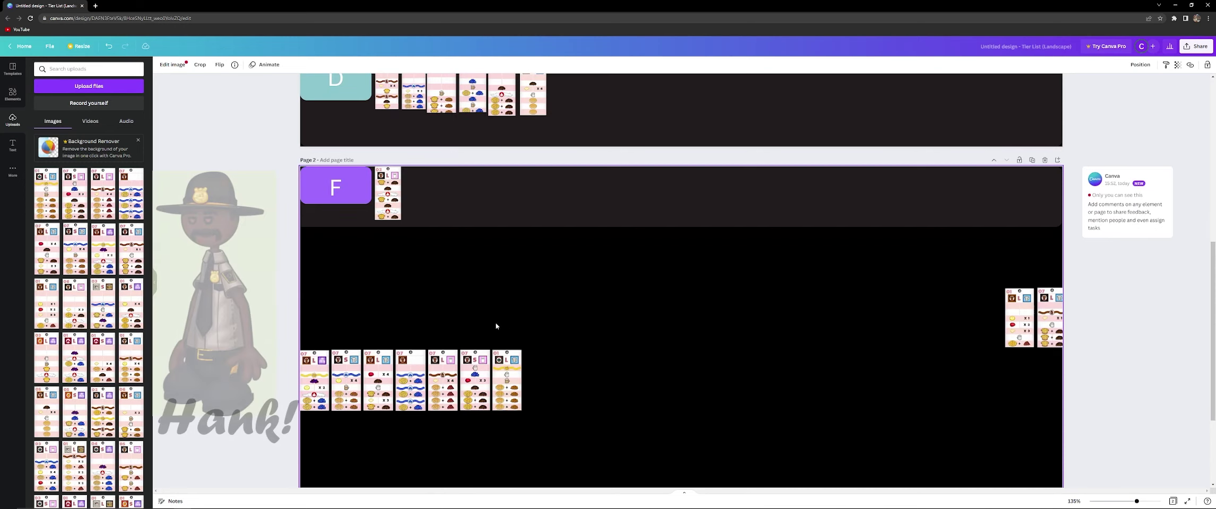
{"action": "scroll", "coordinate": [493, 329], "scroll_direction": "down", "scroll_amount": 2}
{"action": "left_click_drag", "start_coordinate": [1020, 236], "coordinate": [631, 175]}
{"action": "scroll", "coordinate": [812, 281], "scroll_direction": "down", "scroll_amount": 1}
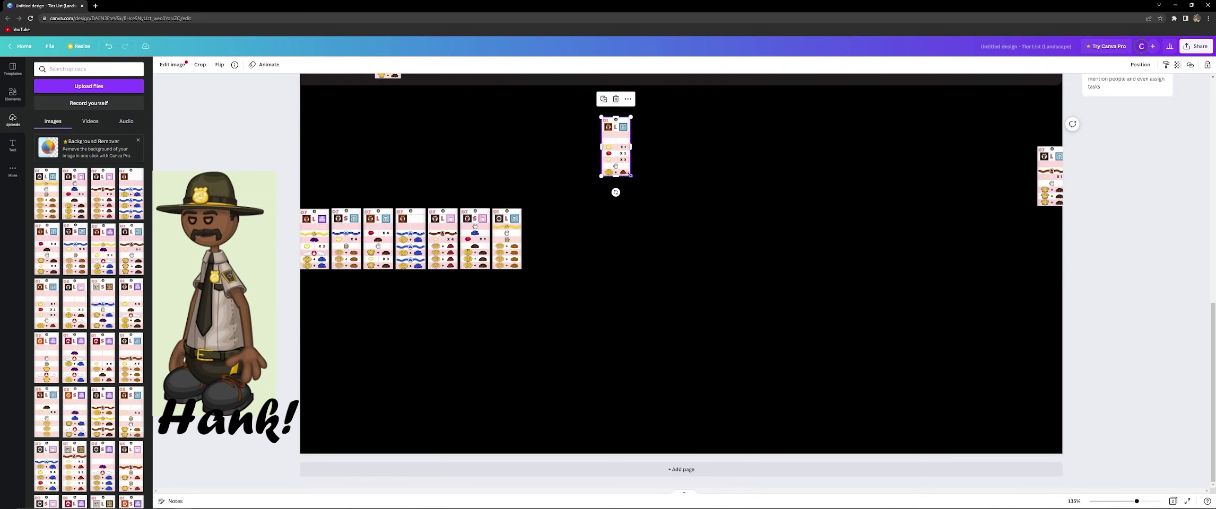
{"action": "left_click", "coordinate": [816, 308]}
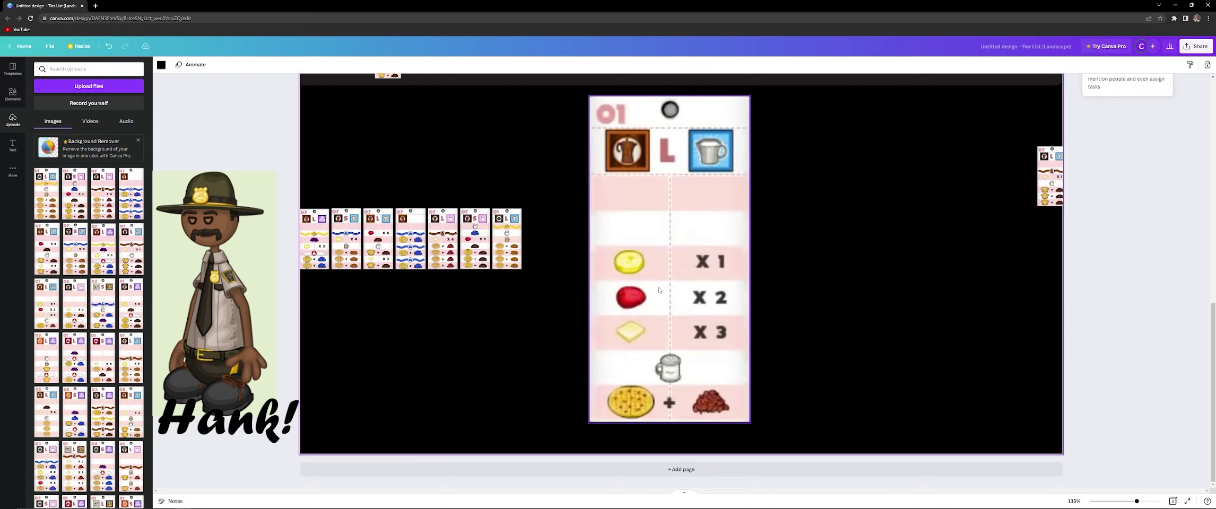
Shrink the 01 ticket with two strawberries and three butters and place it at the end of the S row
{"action": "left_click_drag", "start_coordinate": [670, 300], "coordinate": [968, 338]}
{"action": "left_click_drag", "start_coordinate": [1048, 461], "coordinate": [950, 211]}
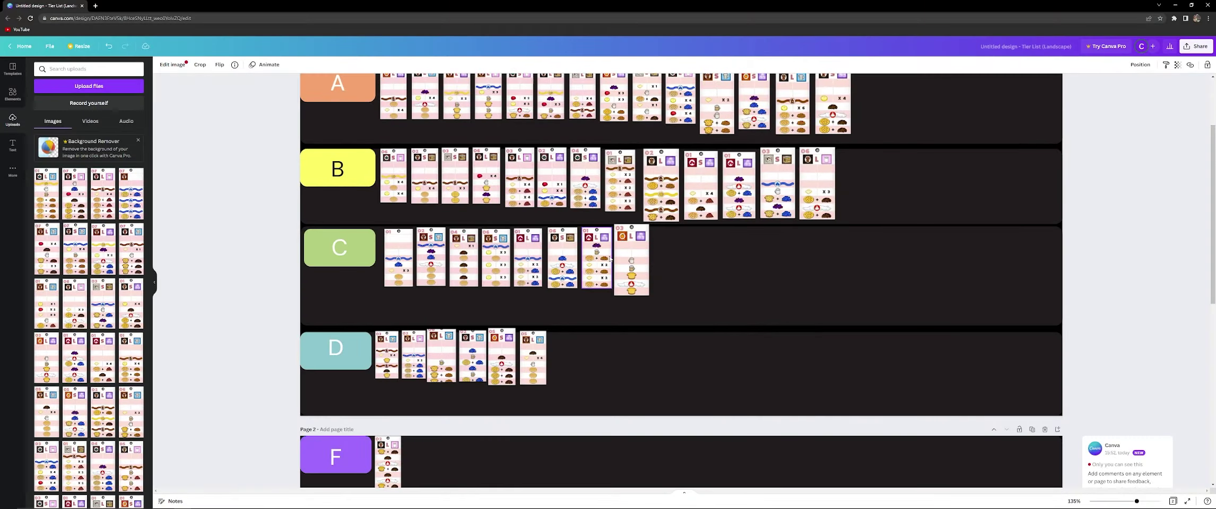
Bring the next unranked ticket, 07 with brown syrup, one butter and French toast, into the empty area of page 2 and enlarge it
{"action": "scroll", "coordinate": [610, 258], "scroll_direction": "down", "scroll_amount": 6}
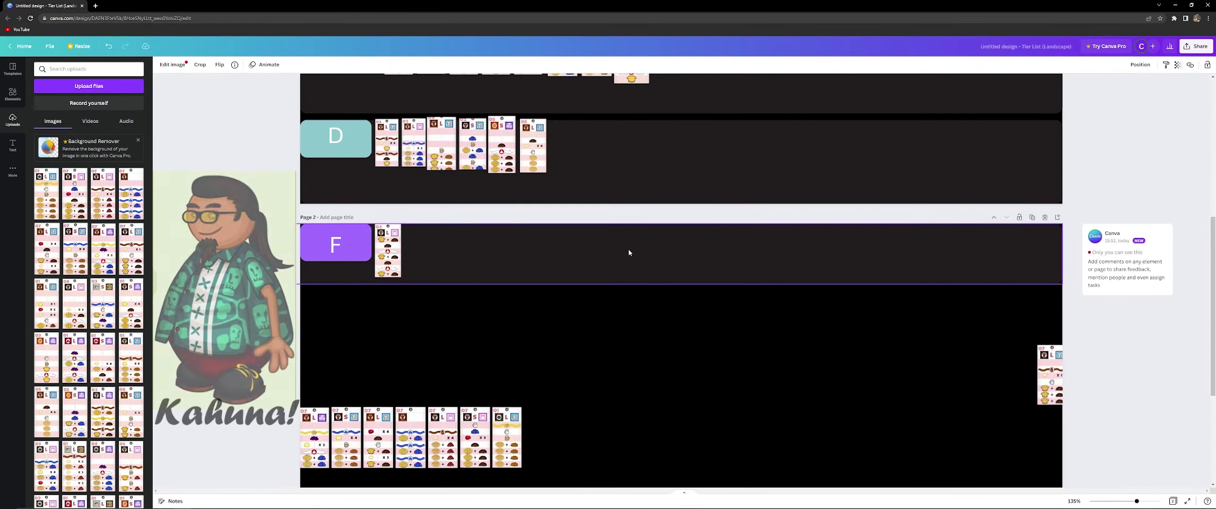
{"action": "left_click_drag", "start_coordinate": [1050, 268], "coordinate": [622, 239]}
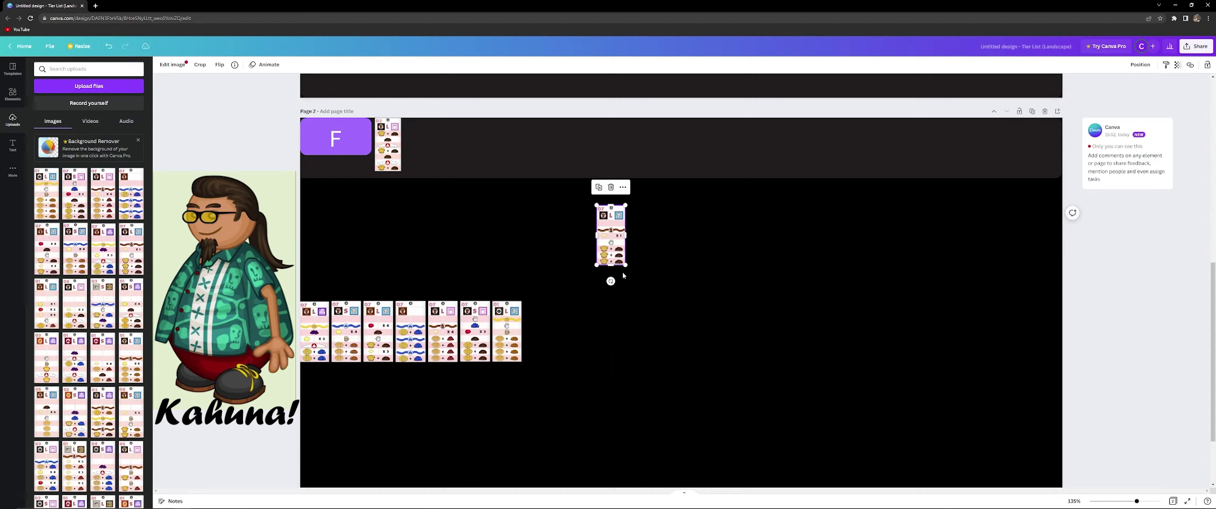
{"action": "left_click_drag", "start_coordinate": [625, 273], "coordinate": [838, 371]}
{"action": "left_click_drag", "start_coordinate": [685, 303], "coordinate": [696, 293]}
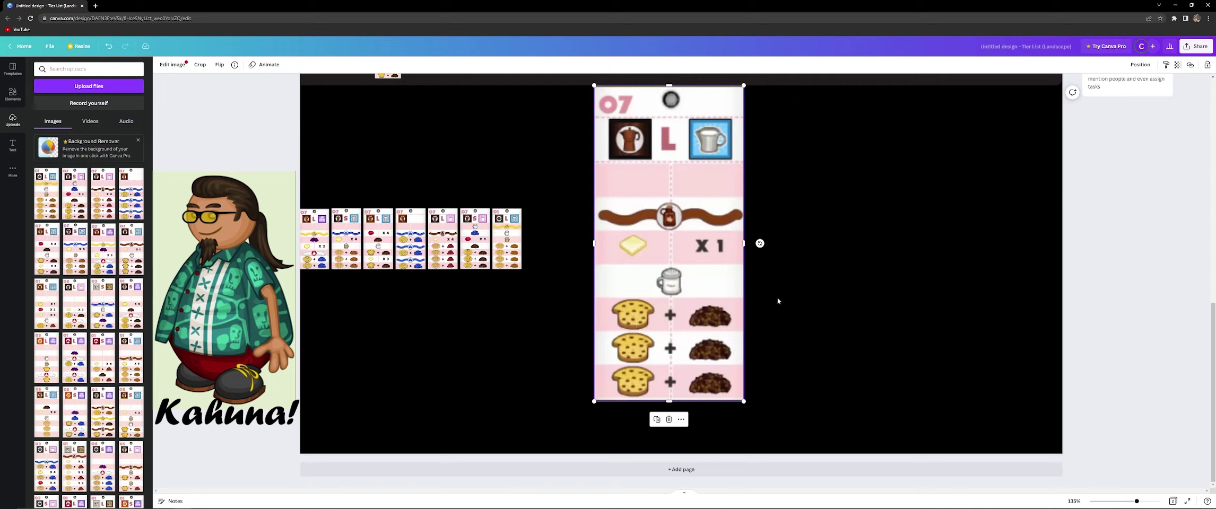
Move the 07 ticket with brown syrup and one butter to page 1, shrink it, and place it at the end of the B row
{"action": "scroll", "coordinate": [784, 340], "scroll_direction": "up", "scroll_amount": 1}
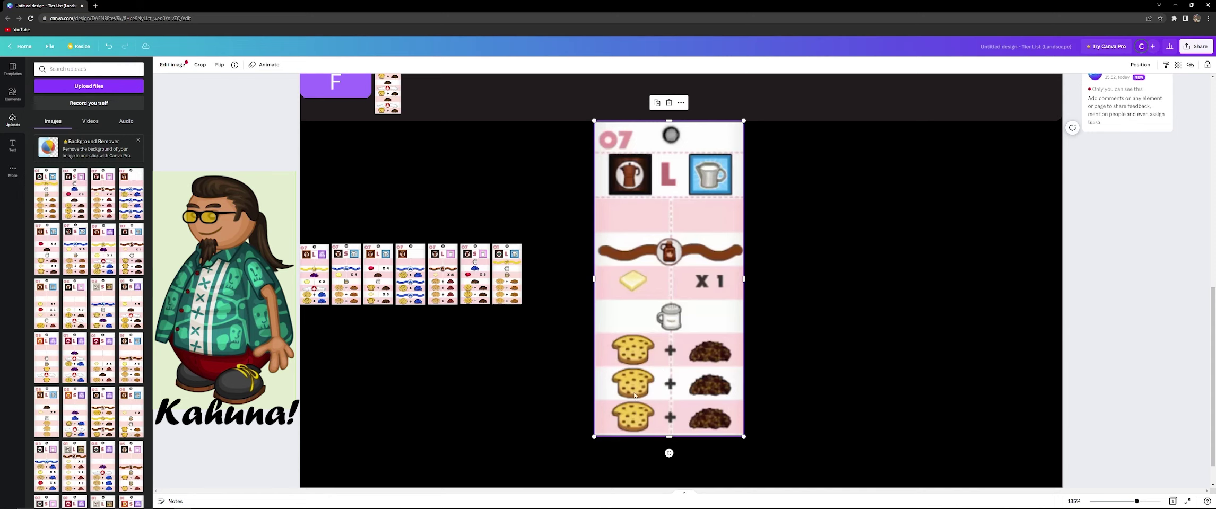
{"action": "left_click_drag", "start_coordinate": [671, 365], "coordinate": [950, 386]}
{"action": "scroll", "coordinate": [689, 369], "scroll_direction": "up", "scroll_amount": 5}
{"action": "scroll", "coordinate": [795, 387], "scroll_direction": "up", "scroll_amount": 4}
{"action": "left_click_drag", "start_coordinate": [1024, 457], "coordinate": [909, 213]}
{"action": "left_click_drag", "start_coordinate": [895, 196], "coordinate": [864, 307]}
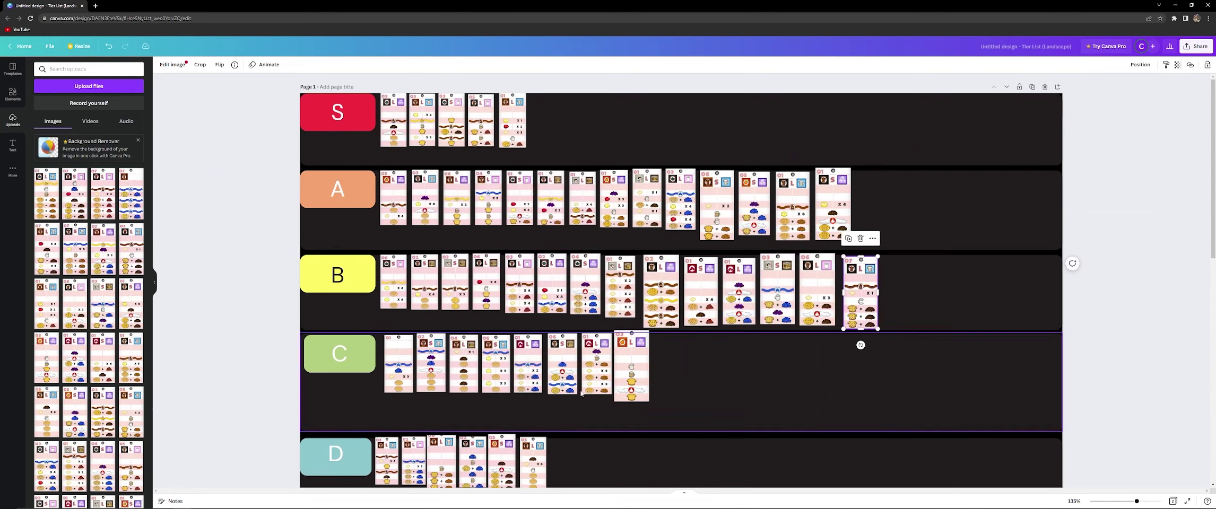
Enlarge the next unranked ticket, 07 with yellow syrup, purple berries and whipped cream, in the empty area of page 2
{"action": "scroll", "coordinate": [567, 385], "scroll_direction": "down", "scroll_amount": 3}
{"action": "scroll", "coordinate": [564, 385], "scroll_direction": "down", "scroll_amount": 5}
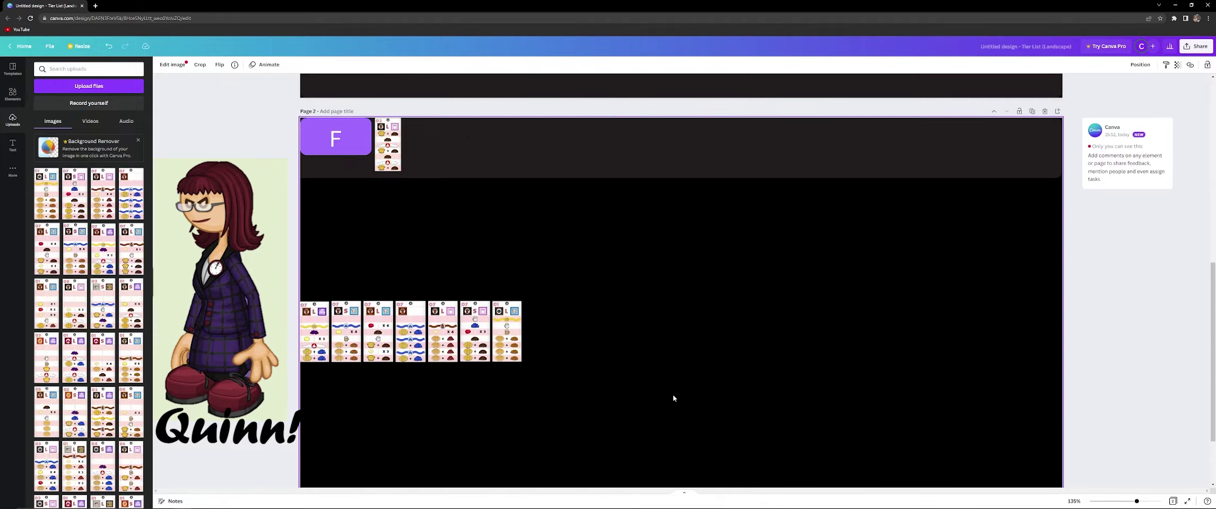
{"action": "left_click_drag", "start_coordinate": [544, 289], "coordinate": [915, 358]}
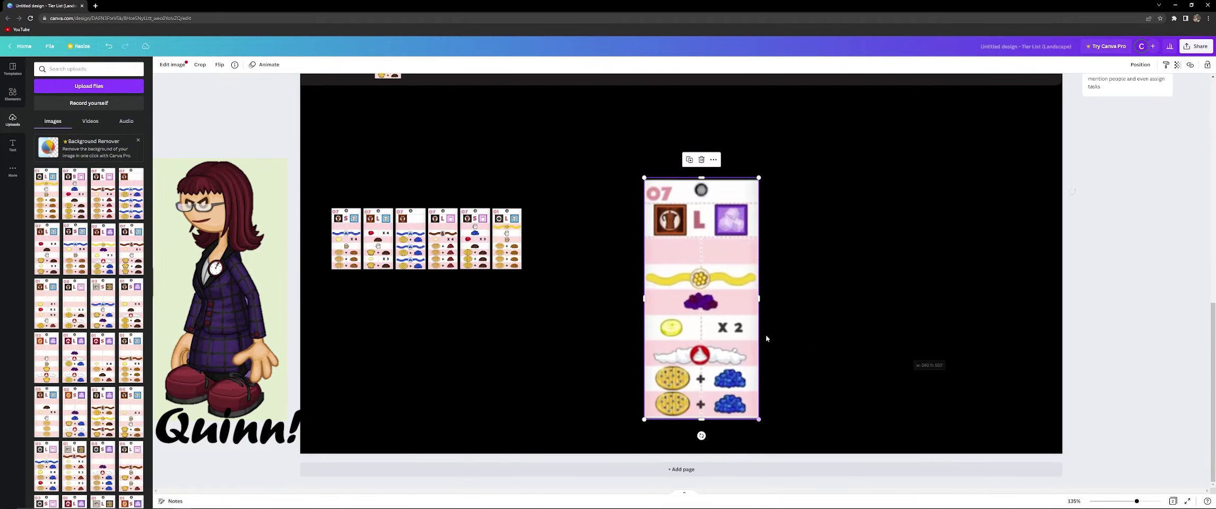
{"action": "left_click_drag", "start_coordinate": [734, 366], "coordinate": [735, 305]}
{"action": "left_click_drag", "start_coordinate": [758, 355], "coordinate": [838, 379]}
{"action": "left_click_drag", "start_coordinate": [735, 358], "coordinate": [744, 366]}
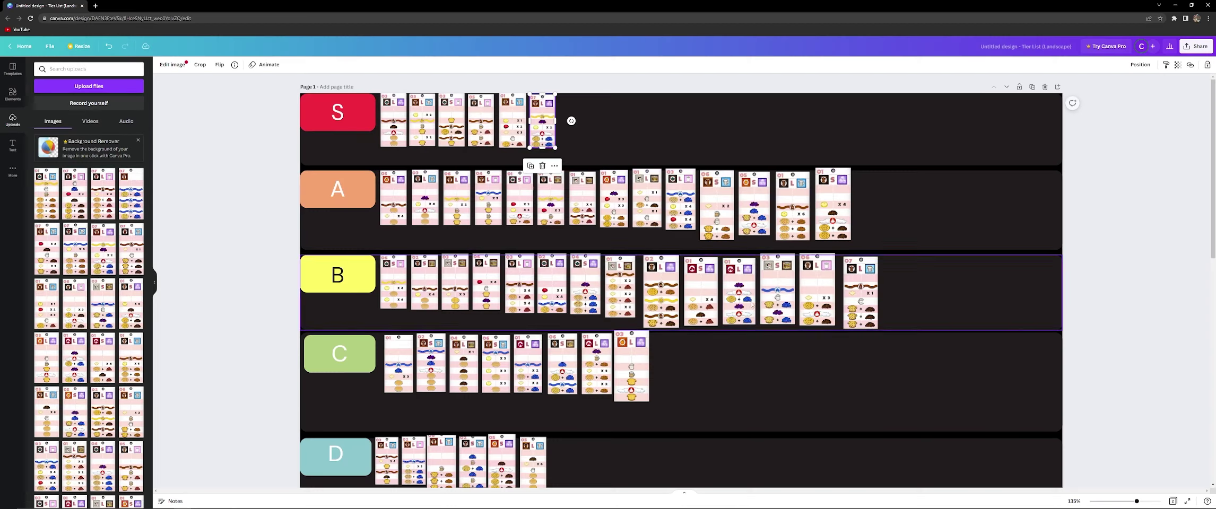
Bring the next unranked ticket, 07 with blue syrup and four bananas, into the empty area of page 2 and enlarge it
{"action": "scroll", "coordinate": [772, 317], "scroll_direction": "down", "scroll_amount": 3}
{"action": "scroll", "coordinate": [773, 317], "scroll_direction": "down", "scroll_amount": 4}
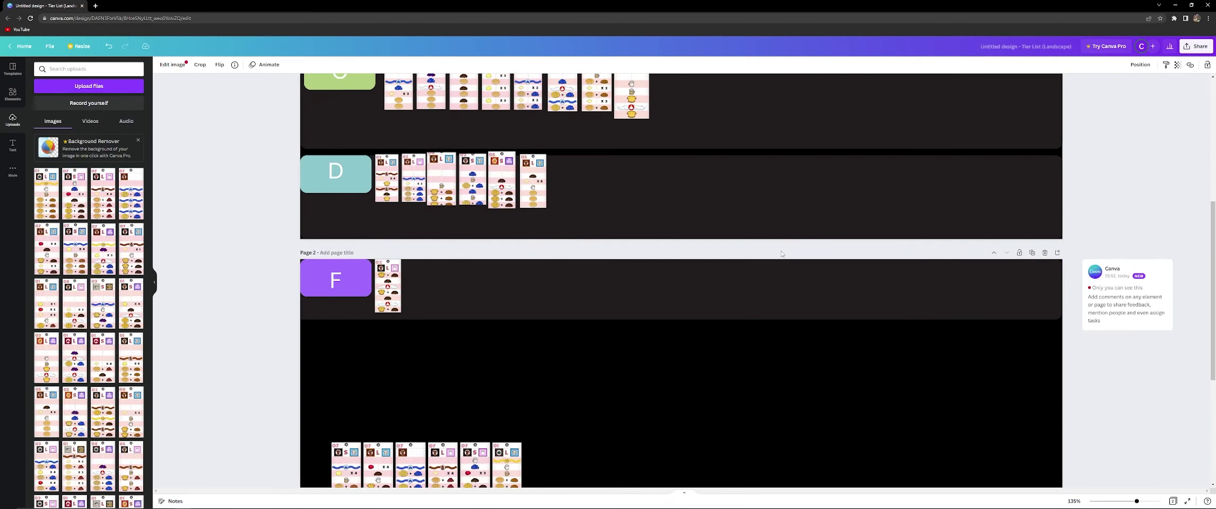
{"action": "scroll", "coordinate": [768, 253], "scroll_direction": "down", "scroll_amount": 2}
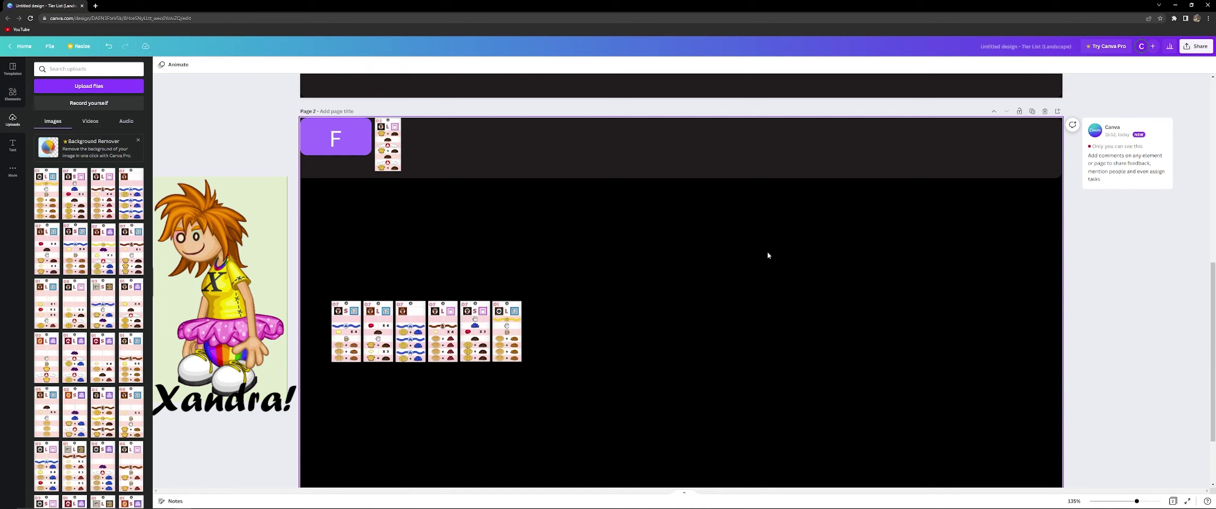
{"action": "left_click_drag", "start_coordinate": [346, 296], "coordinate": [699, 249]}
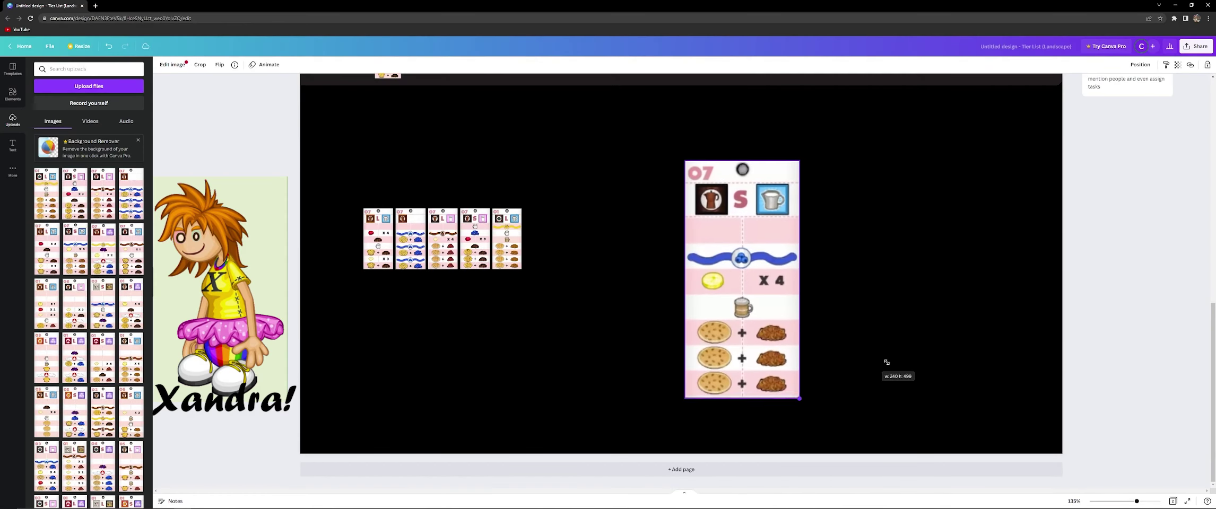
{"action": "left_click_drag", "start_coordinate": [799, 411], "coordinate": [771, 411]}
{"action": "left_click_drag", "start_coordinate": [665, 335], "coordinate": [660, 329]}
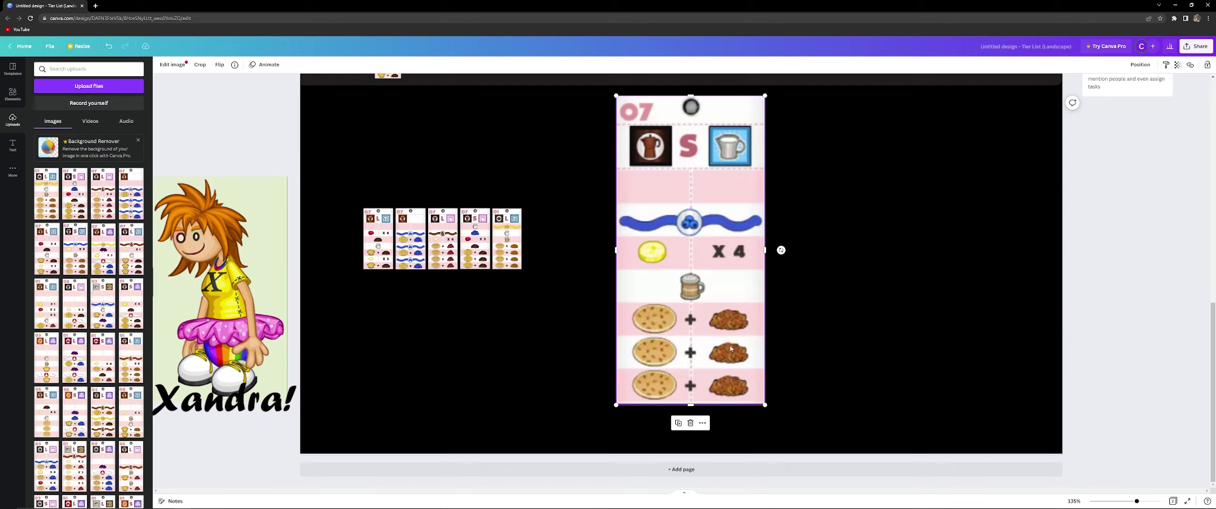
Move the 07 ticket with blue syrup and four bananas to page 1, shrink it, and place it at the end of the B row
{"action": "scroll", "coordinate": [764, 339], "scroll_direction": "up", "scroll_amount": 8}
{"action": "left_click_drag", "start_coordinate": [660, 308], "coordinate": [954, 368]}
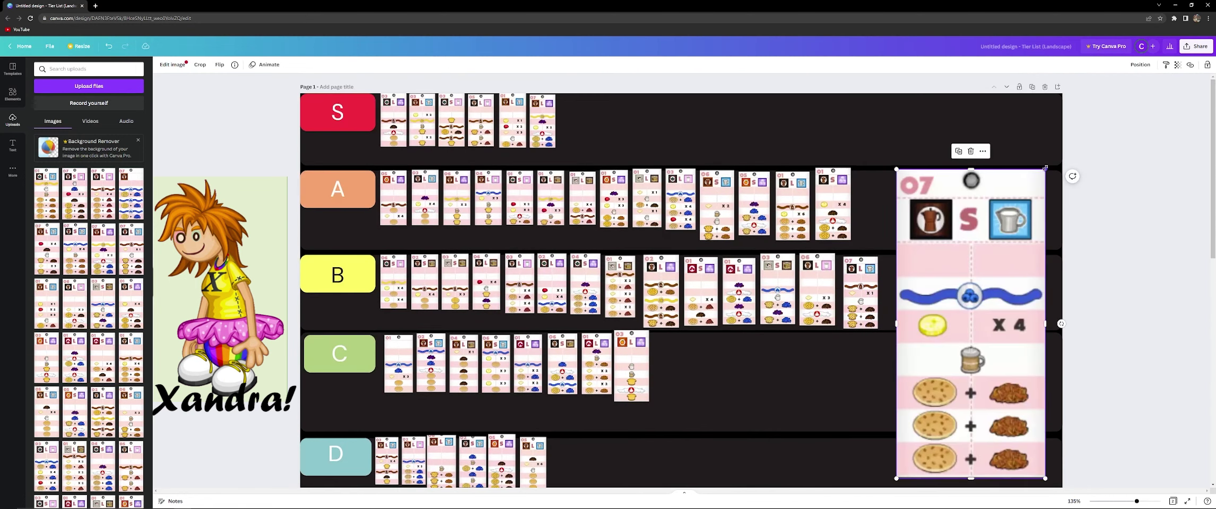
{"action": "left_click_drag", "start_coordinate": [1045, 168], "coordinate": [930, 379]}
{"action": "left_click", "coordinate": [922, 414]}
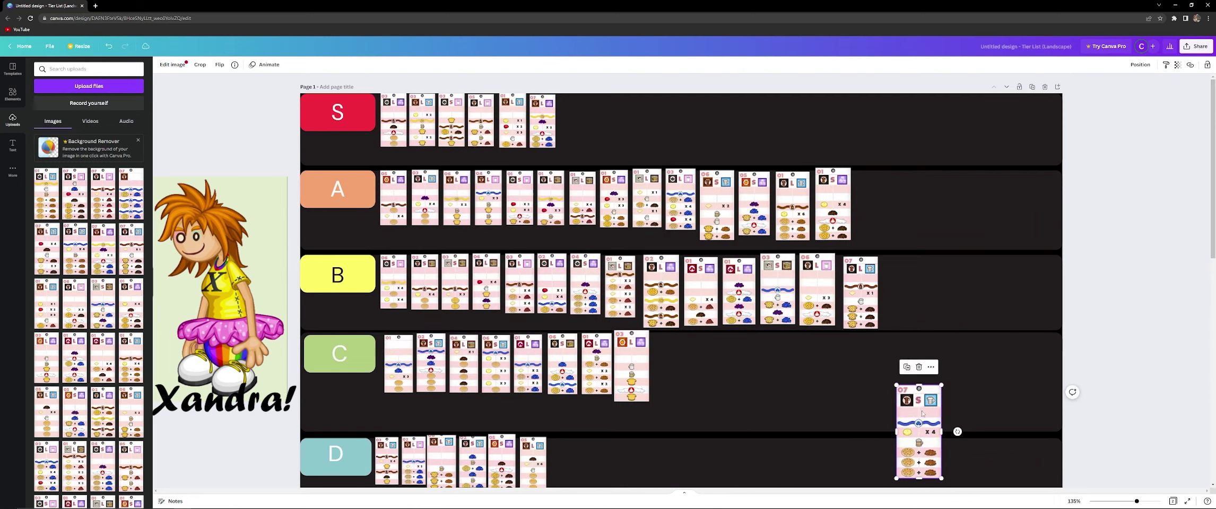
{"action": "left_click_drag", "start_coordinate": [922, 413], "coordinate": [911, 292]}
Bring the next unranked ticket, 07 with three layers of blue syrup, into the empty area of page 2 and enlarge it
{"action": "scroll", "coordinate": [611, 360], "scroll_direction": "down", "scroll_amount": 5}
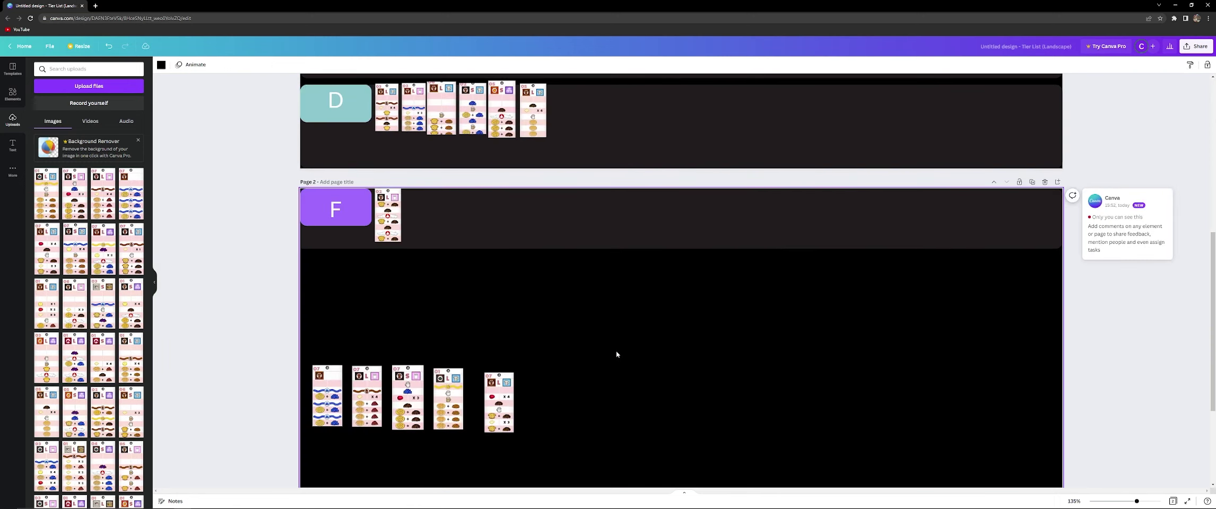
{"action": "scroll", "coordinate": [615, 351], "scroll_direction": "up", "scroll_amount": 2}
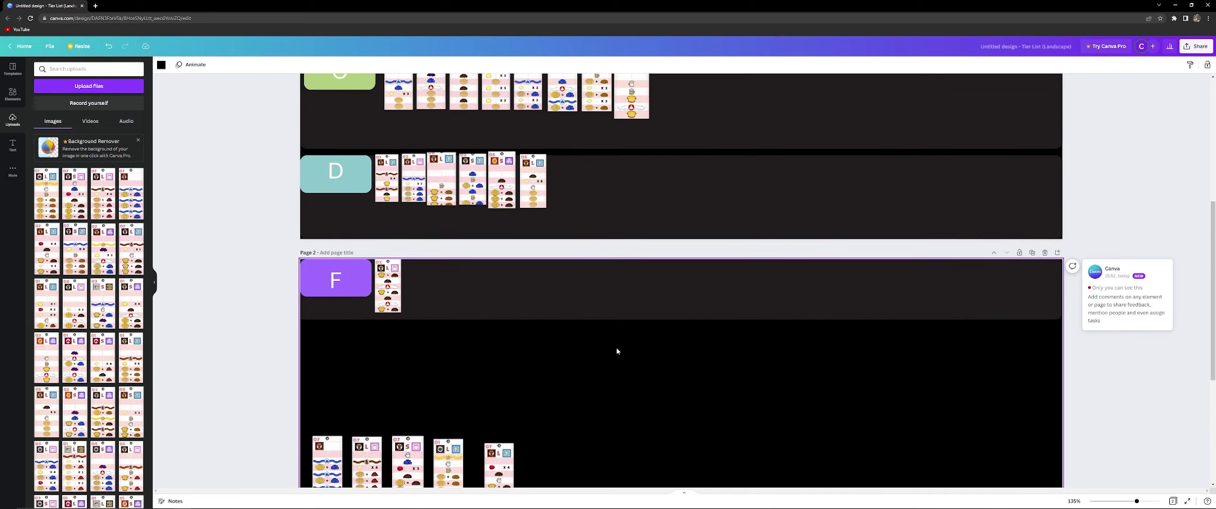
{"action": "scroll", "coordinate": [571, 366], "scroll_direction": "down", "scroll_amount": 1}
{"action": "scroll", "coordinate": [570, 358], "scroll_direction": "down", "scroll_amount": 3}
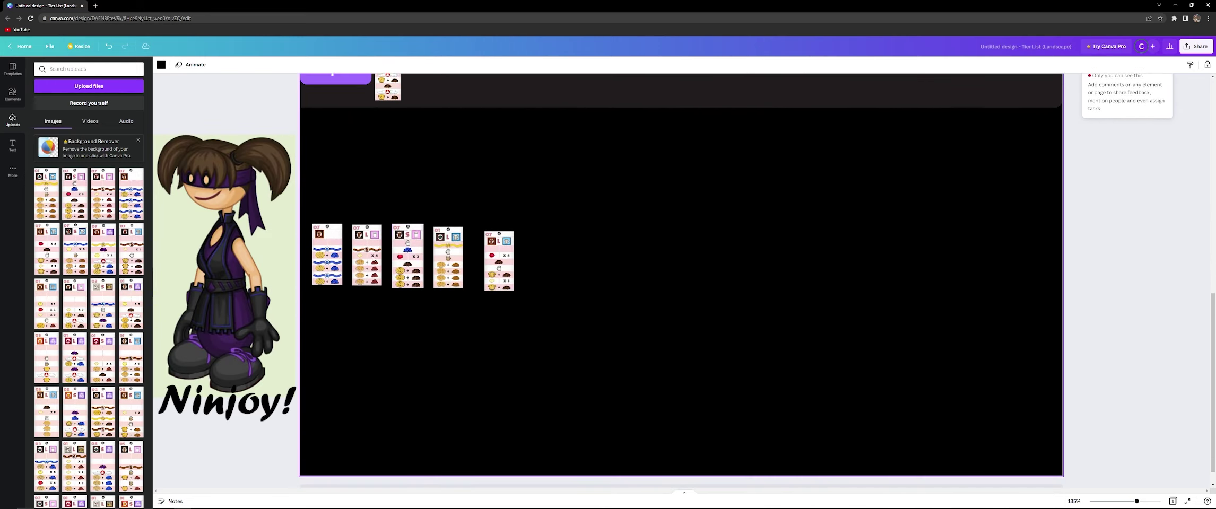
{"action": "left_click_drag", "start_coordinate": [328, 255], "coordinate": [995, 388]}
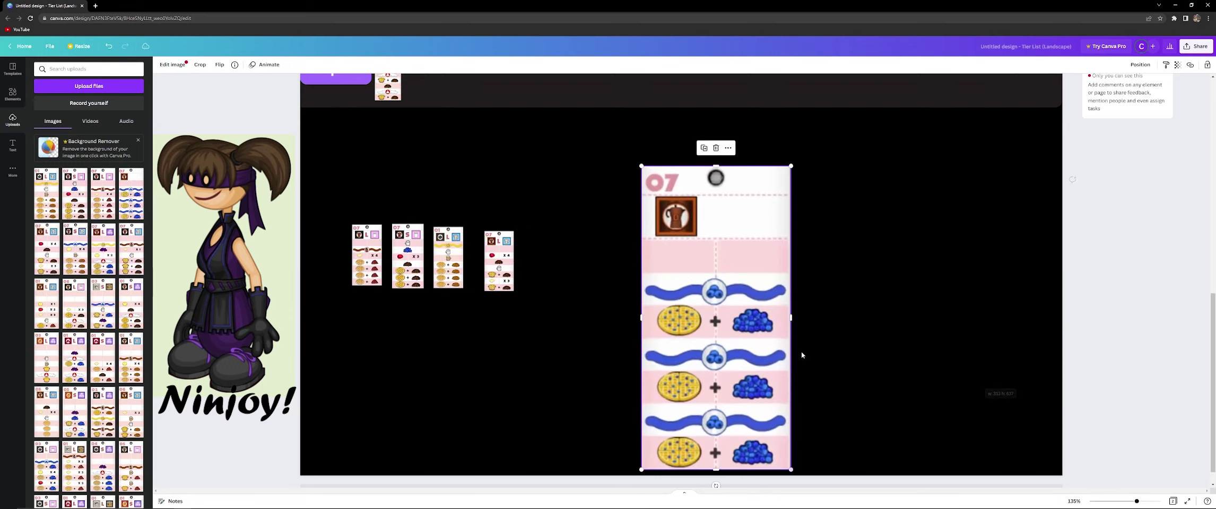
{"action": "left_click_drag", "start_coordinate": [740, 332], "coordinate": [725, 279]}
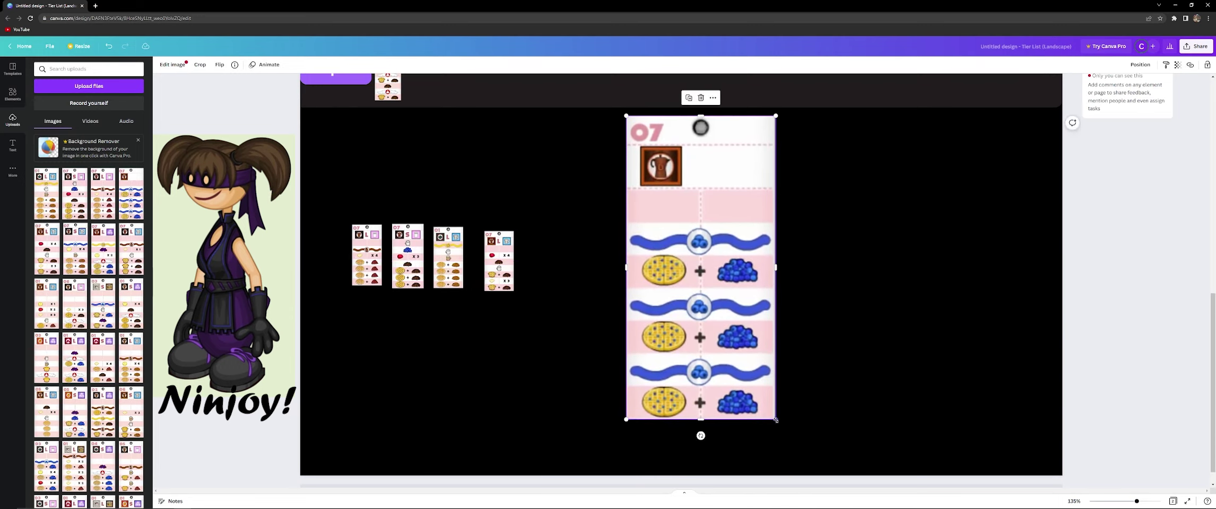
{"action": "left_click_drag", "start_coordinate": [777, 417], "coordinate": [787, 443]}
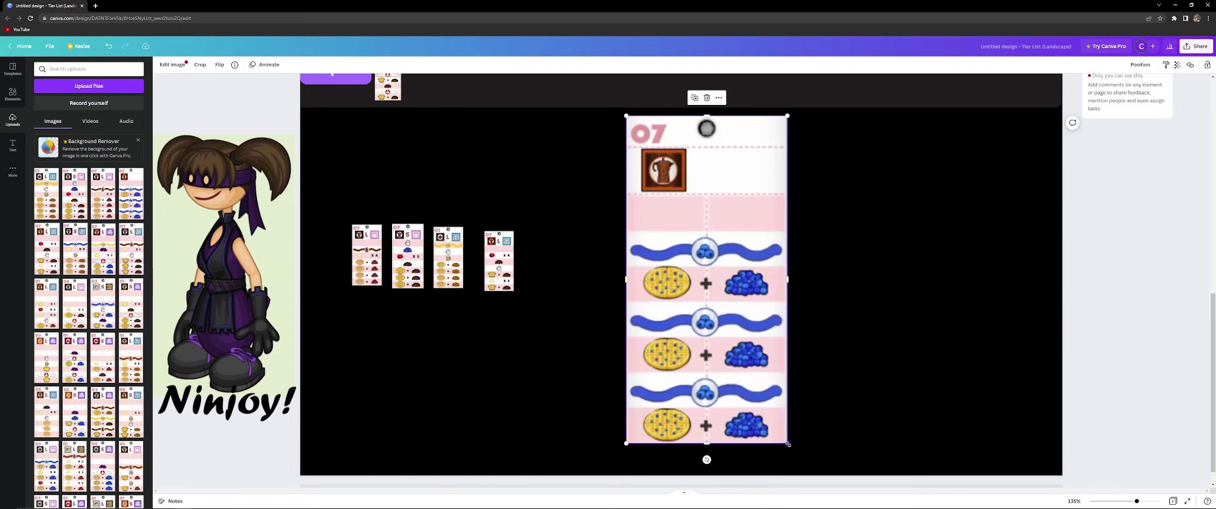
Shrink the 07 ticket with three layers of blue syrup and place it at the end of the F row
{"action": "left_click_drag", "start_coordinate": [785, 440], "coordinate": [663, 186]}
{"action": "scroll", "coordinate": [649, 373], "scroll_direction": "up", "scroll_amount": 4}
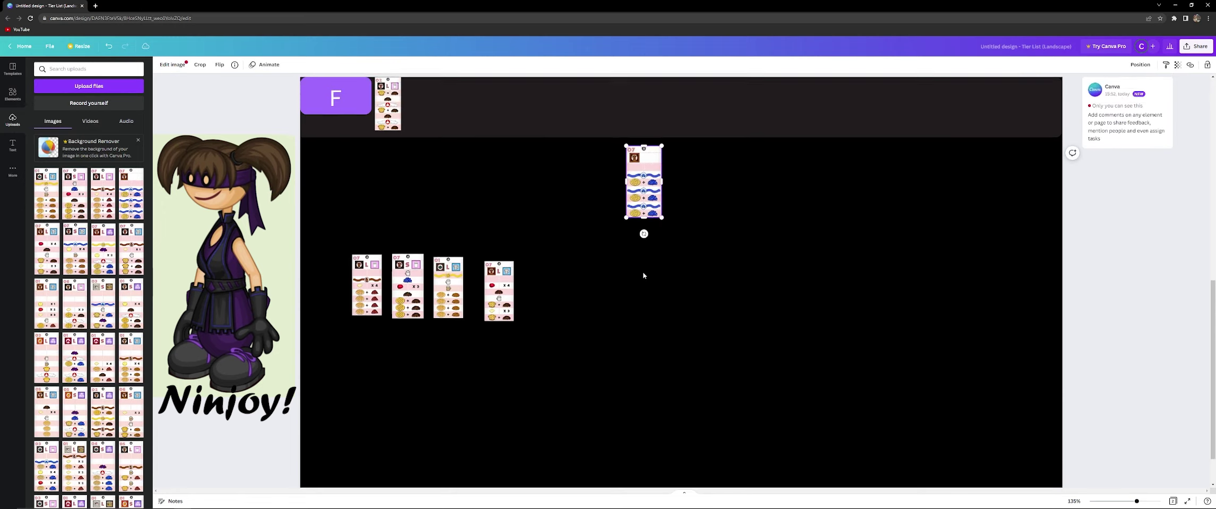
{"action": "left_click_drag", "start_coordinate": [649, 373], "coordinate": [437, 315]}
Bring the next unranked ticket, 07 with brown syrup and four butters, into the empty area of page 2 and enlarge it
{"action": "scroll", "coordinate": [455, 339], "scroll_direction": "down", "scroll_amount": 3}
{"action": "left_click_drag", "start_coordinate": [365, 307], "coordinate": [936, 389]}
{"action": "scroll", "coordinate": [896, 398], "scroll_direction": "down", "scroll_amount": 1}
{"action": "left_click_drag", "start_coordinate": [676, 284], "coordinate": [676, 280]}
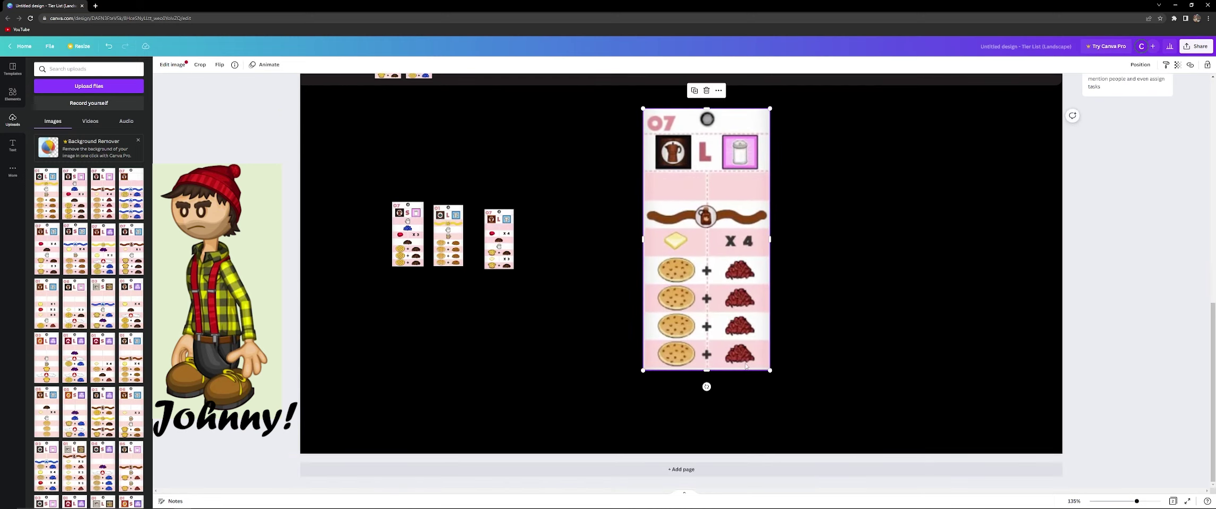
{"action": "left_click_drag", "start_coordinate": [770, 372], "coordinate": [779, 390]}
{"action": "scroll", "coordinate": [821, 349], "scroll_direction": "up", "scroll_amount": 1}
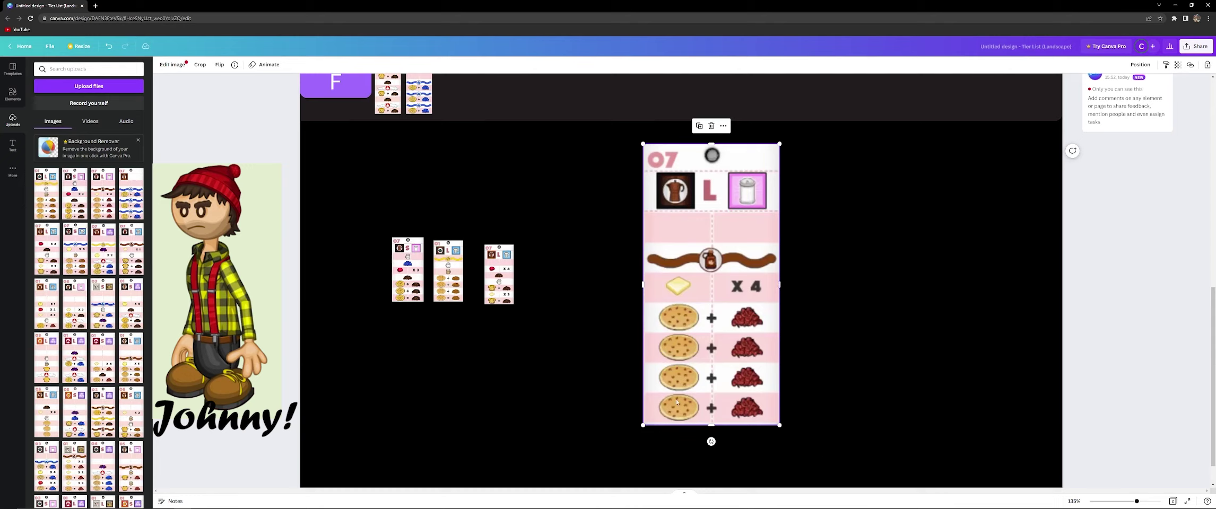
{"action": "scroll", "coordinate": [890, 364], "scroll_direction": "up", "scroll_amount": 1}
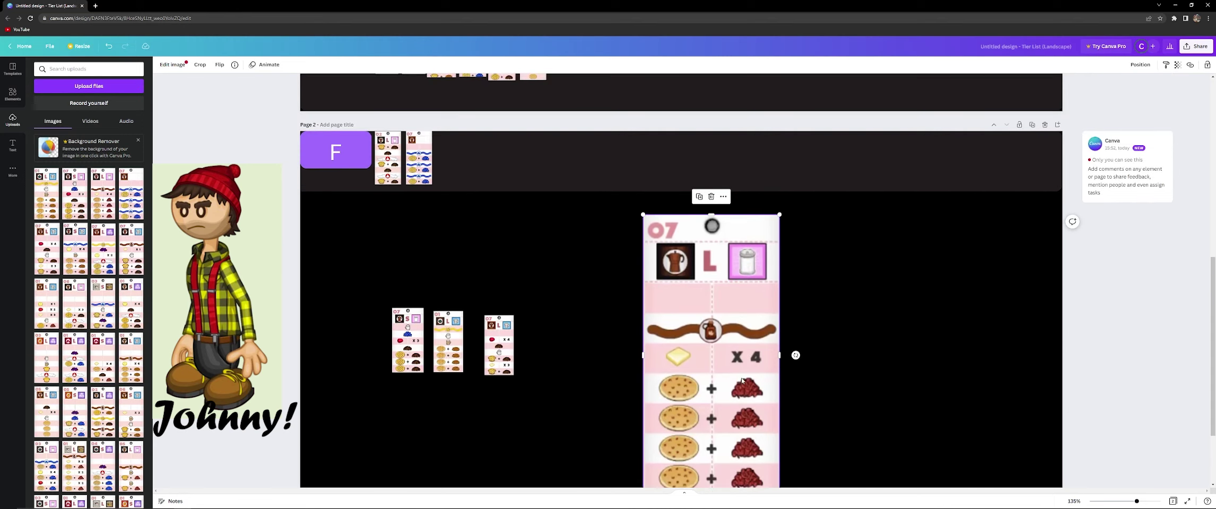
Shrink the 07 ticket with brown syrup and four butters and place it at the end of the D row
{"action": "left_click_drag", "start_coordinate": [725, 361], "coordinate": [674, 382]}
{"action": "scroll", "coordinate": [722, 357], "scroll_direction": "up", "scroll_amount": 3}
{"action": "scroll", "coordinate": [667, 400], "scroll_direction": "down", "scroll_amount": 2}
{"action": "left_click_drag", "start_coordinate": [729, 232], "coordinate": [651, 433]}
{"action": "scroll", "coordinate": [630, 374], "scroll_direction": "up", "scroll_amount": 3}
{"action": "scroll", "coordinate": [649, 428], "scroll_direction": "down", "scroll_amount": 3}
{"action": "left_click_drag", "start_coordinate": [657, 336], "coordinate": [642, 366]}
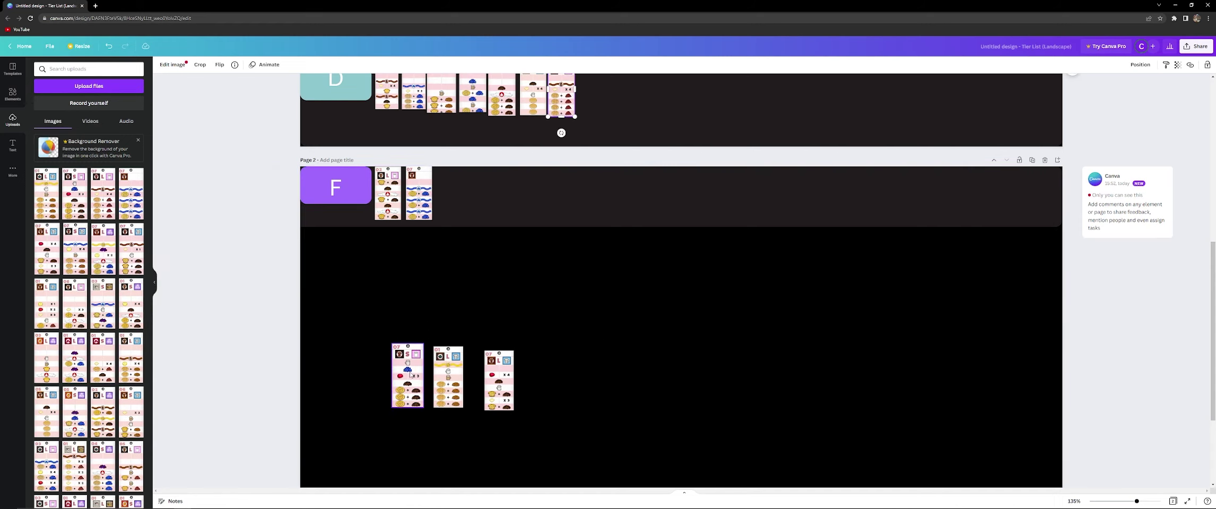
Bring the next unranked ticket, 07 with blueberries and three red berries, into the empty area of page 2 and enlarge it
{"action": "left_click_drag", "start_coordinate": [410, 374], "coordinate": [658, 243]}
{"action": "scroll", "coordinate": [643, 311], "scroll_direction": "down", "scroll_amount": 2}
{"action": "left_click_drag", "start_coordinate": [672, 283], "coordinate": [870, 385]}
{"action": "scroll", "coordinate": [778, 339], "scroll_direction": "down", "scroll_amount": 1}
{"action": "mouse_move", "coordinate": [737, 413]}
{"action": "left_mouse_down"}
{"action": "mouse_move", "coordinate": [694, 351]}
{"action": "mouse_move", "coordinate": [750, 420]}
{"action": "left_mouse_up"}
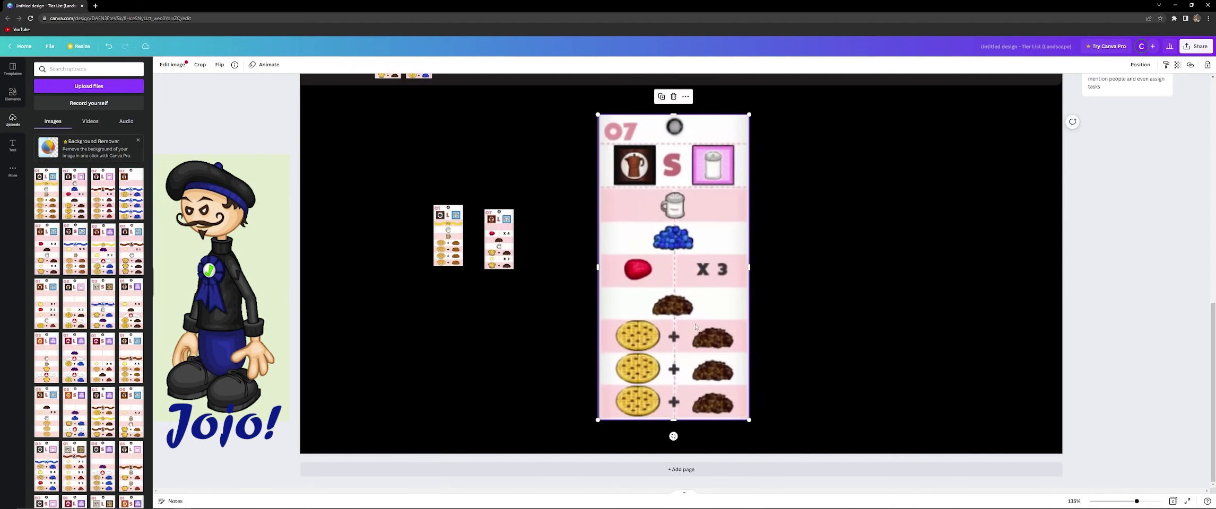
{"action": "left_click_drag", "start_coordinate": [697, 323], "coordinate": [718, 322]}
{"action": "left_click_drag", "start_coordinate": [727, 284], "coordinate": [716, 269]}
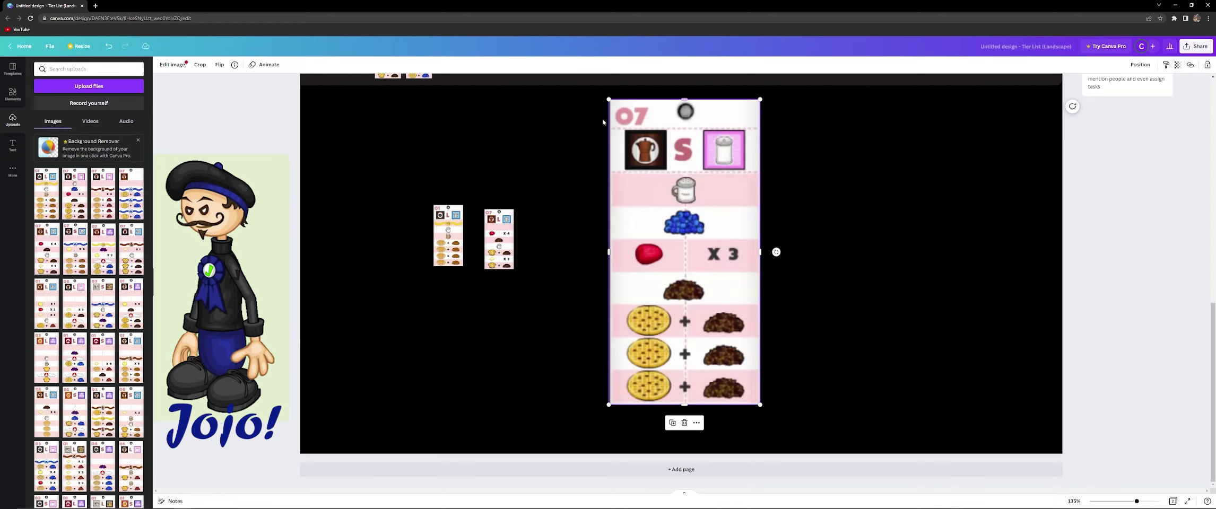
Shrink the 07 ticket with blueberries and three red berries and place it at the end of the A row
{"action": "left_click_drag", "start_coordinate": [609, 101], "coordinate": [739, 298]}
{"action": "left_click_drag", "start_coordinate": [740, 337], "coordinate": [714, 292]}
{"action": "scroll", "coordinate": [714, 292], "scroll_direction": "up", "scroll_amount": 5}
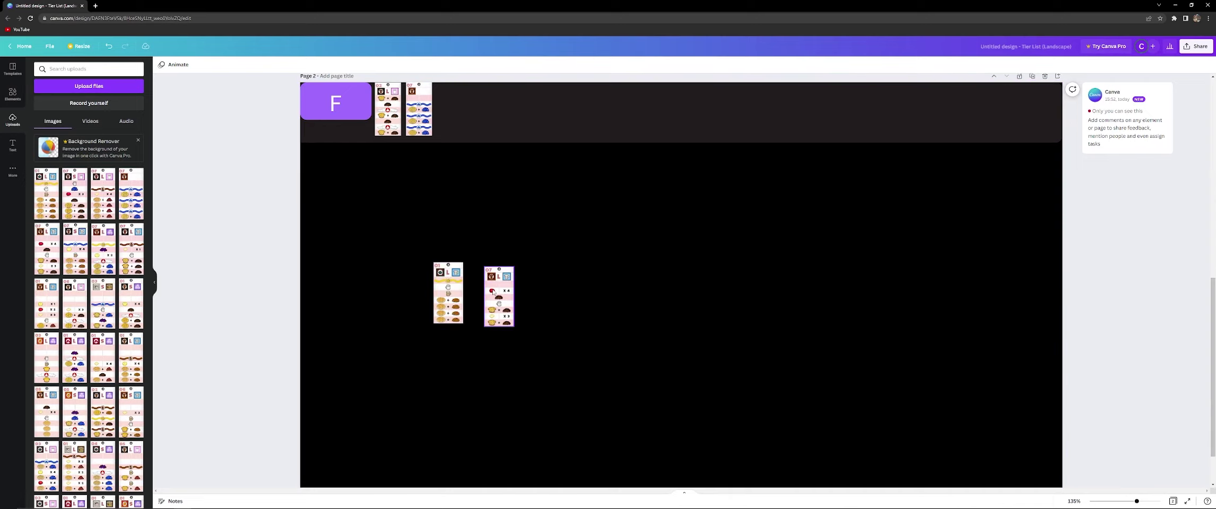
Bring the next unranked ticket, 07 with four red berries and three butters, into the empty area of page 2 and enlarge it
{"action": "mouse_move", "coordinate": [454, 303]}
{"action": "left_mouse_down"}
{"action": "mouse_move", "coordinate": [435, 290]}
{"action": "mouse_move", "coordinate": [439, 301]}
{"action": "left_mouse_up"}
{"action": "left_click_drag", "start_coordinate": [509, 321], "coordinate": [796, 339]}
{"action": "scroll", "coordinate": [722, 333], "scroll_direction": "down", "scroll_amount": 2}
{"action": "left_click_drag", "start_coordinate": [678, 264], "coordinate": [657, 219]}
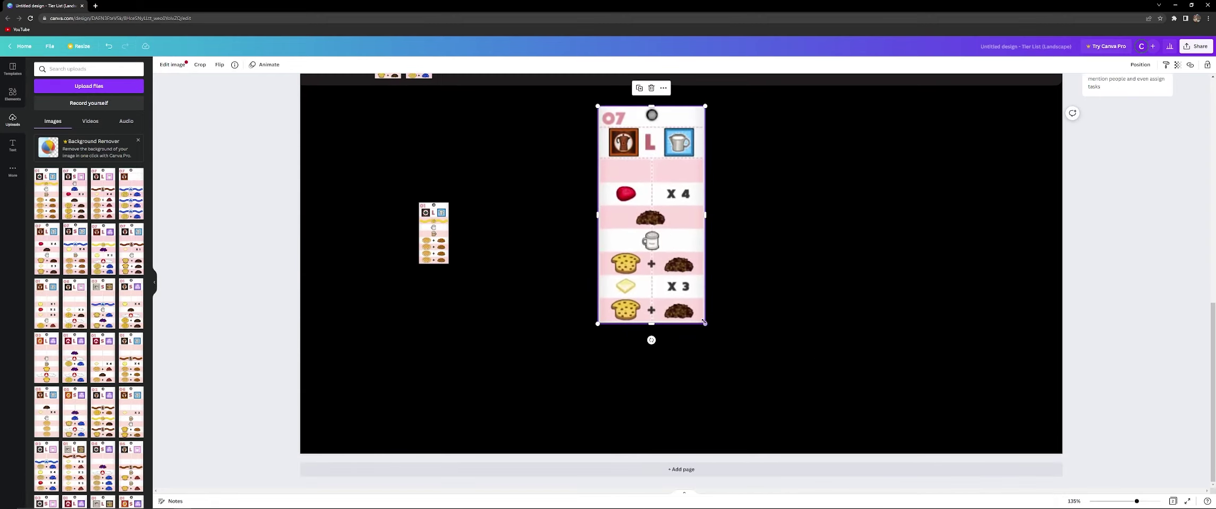
{"action": "left_click_drag", "start_coordinate": [706, 323], "coordinate": [774, 380]}
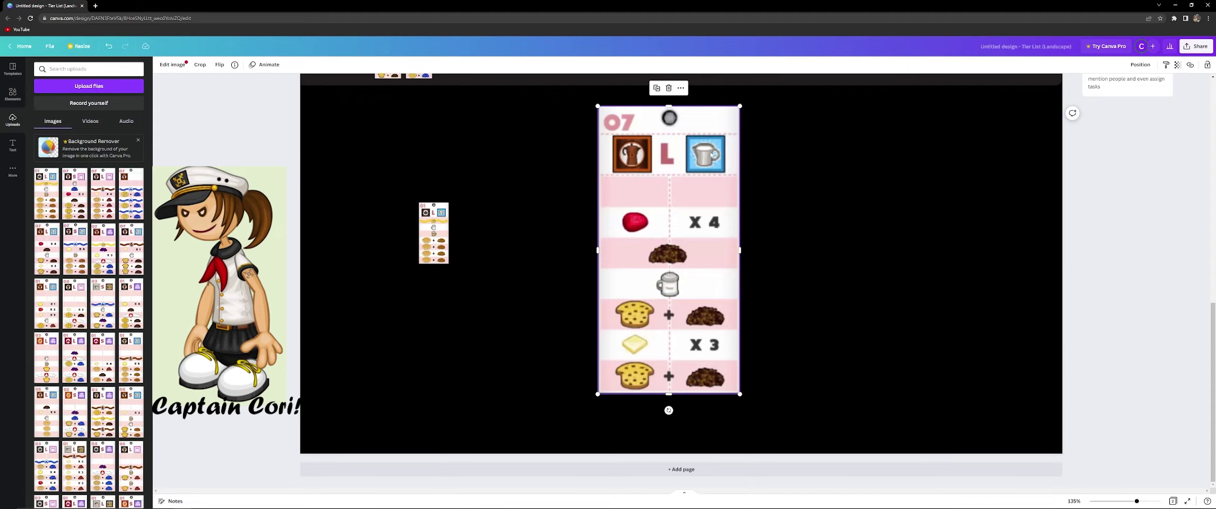
Bring the last unranked ticket, 01 with yellow syrup, into the middle of page 2's empty area and enlarge it
{"action": "left_click_drag", "start_coordinate": [434, 339], "coordinate": [629, 246]}
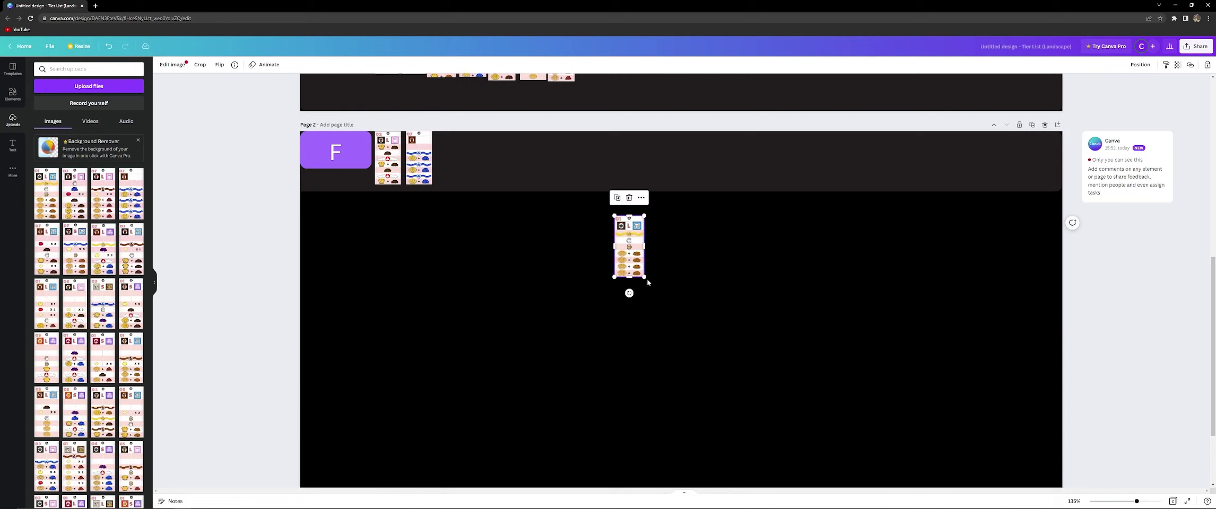
{"action": "left_click_drag", "start_coordinate": [645, 277], "coordinate": [949, 346]}
{"action": "scroll", "coordinate": [676, 282], "scroll_direction": "down", "scroll_amount": 2}
{"action": "left_click_drag", "start_coordinate": [735, 300], "coordinate": [708, 287]}
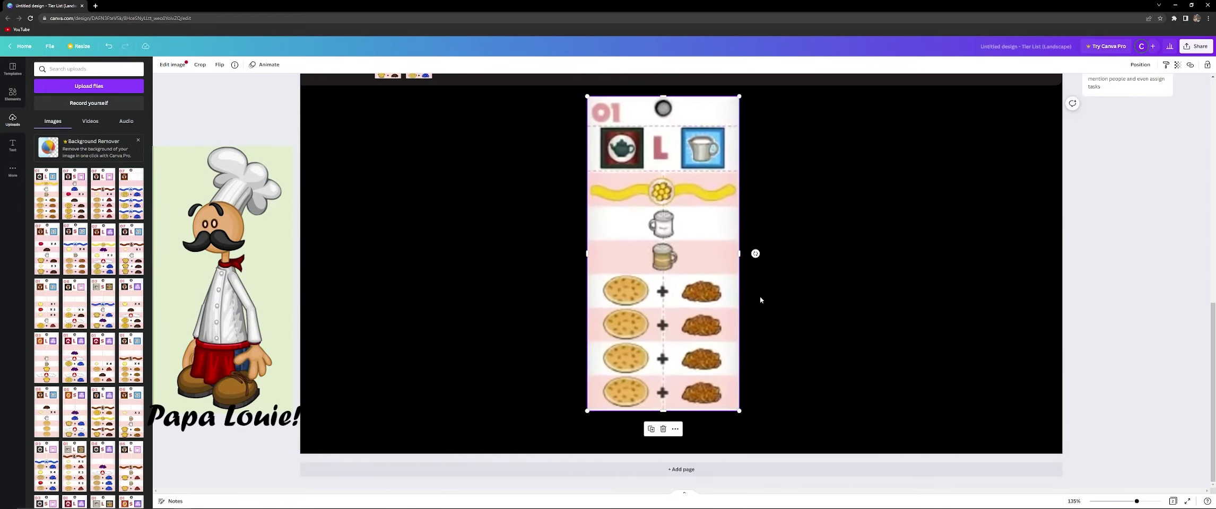
{"action": "scroll", "coordinate": [760, 300], "scroll_direction": "up", "scroll_amount": 1}
{"action": "left_click_drag", "start_coordinate": [727, 346], "coordinate": [728, 340]}
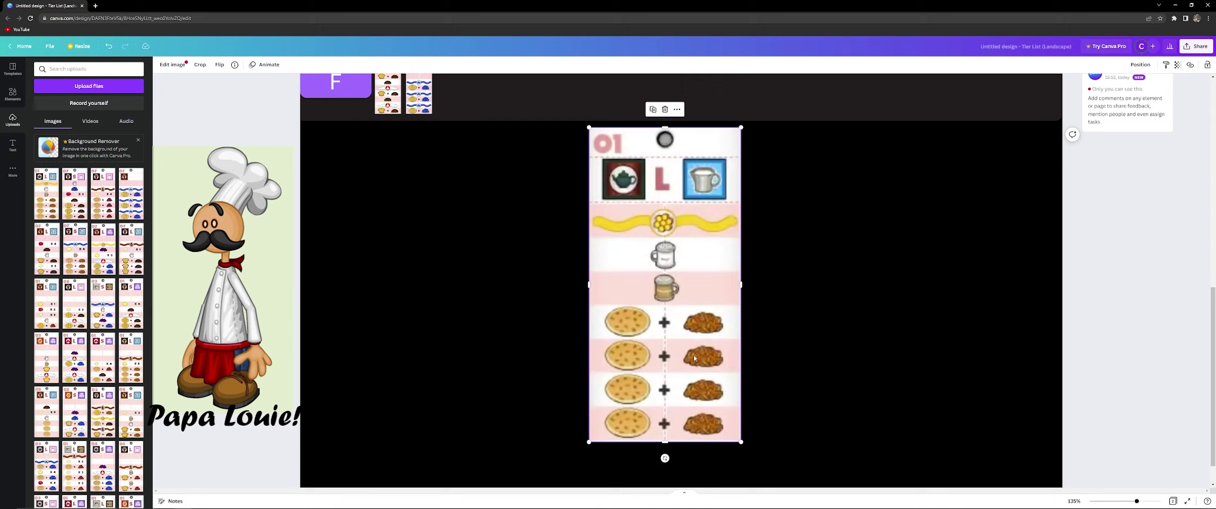
{"action": "left_click_drag", "start_coordinate": [743, 442], "coordinate": [746, 451]}
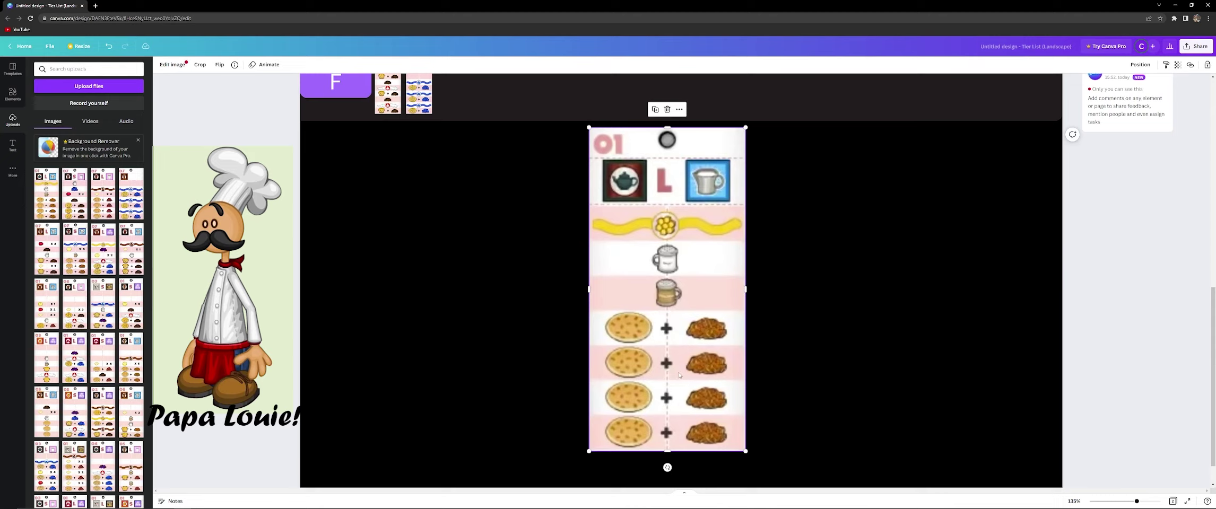
Shrink the 01 ticket with yellow syrup and place it at the end of the C row on page 1
{"action": "left_click_drag", "start_coordinate": [588, 128], "coordinate": [722, 318]}
{"action": "scroll", "coordinate": [714, 359], "scroll_direction": "up", "scroll_amount": 8}
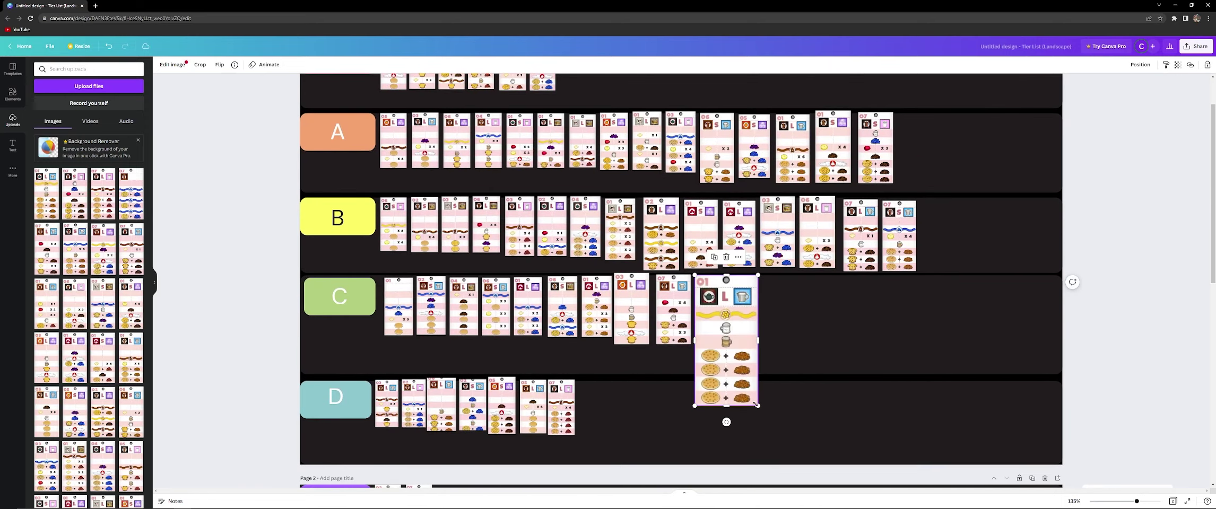
{"action": "left_click_drag", "start_coordinate": [760, 408], "coordinate": [754, 332]}
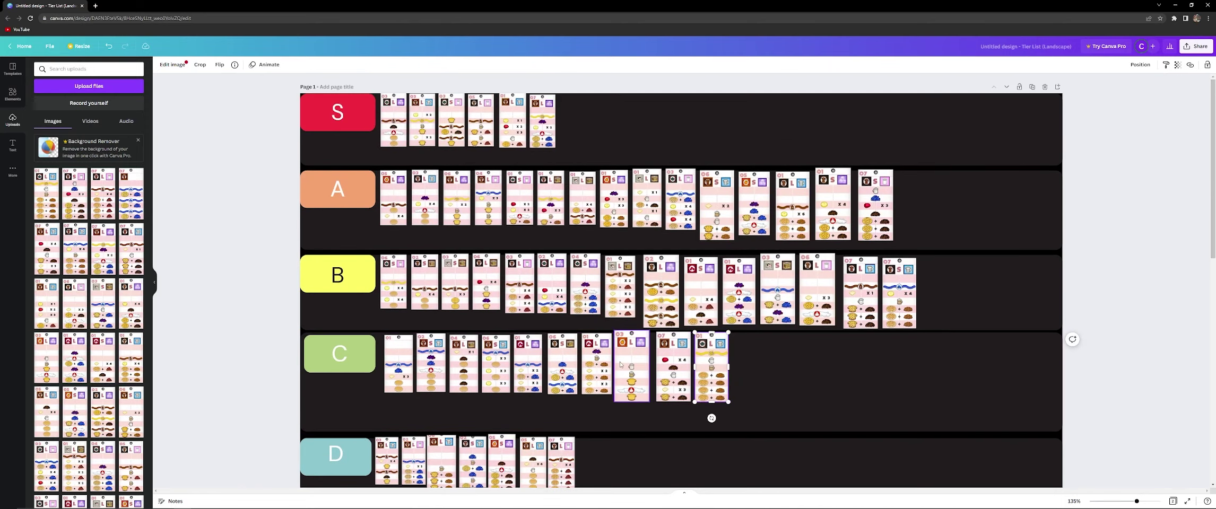
{"action": "scroll", "coordinate": [754, 333], "scroll_direction": "up", "scroll_amount": 1}
{"action": "scroll", "coordinate": [589, 236], "scroll_direction": "down", "scroll_amount": 3}
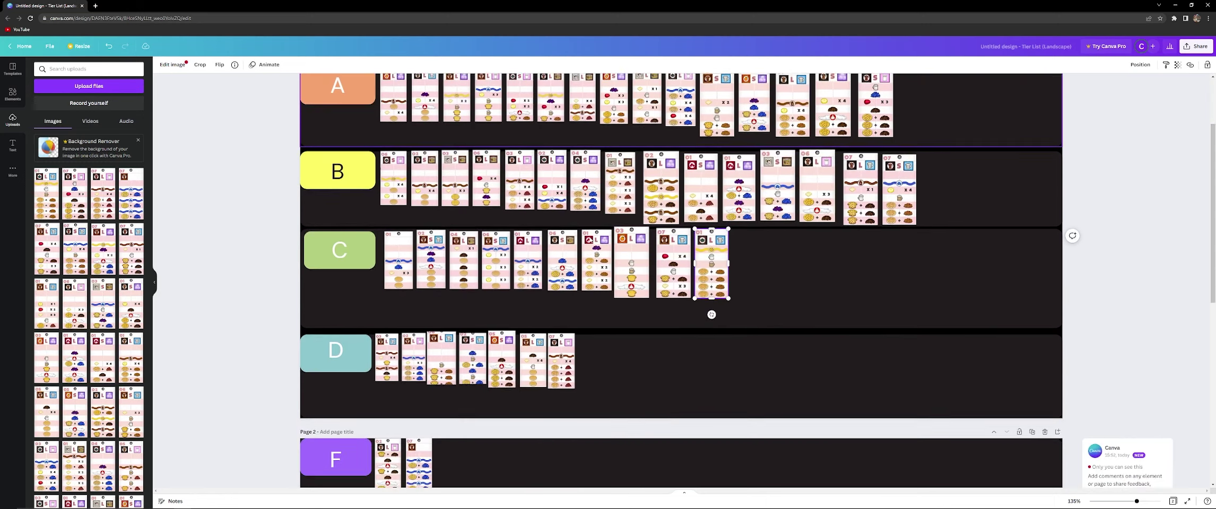
{"action": "scroll", "coordinate": [699, 290], "scroll_direction": "up", "scroll_amount": 3}
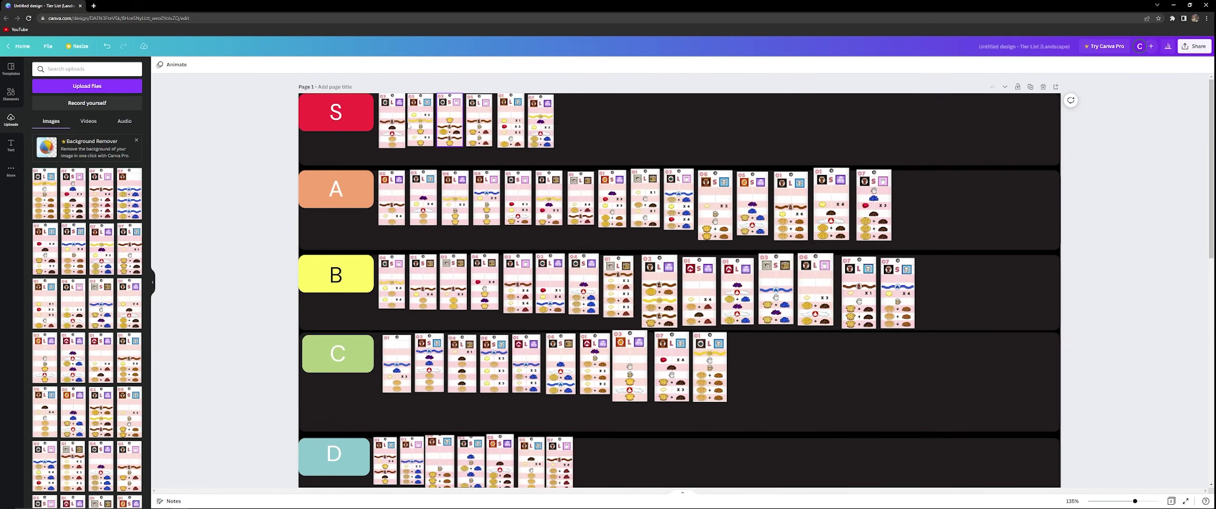
Take the fourth S-row ticket, with brown syrup, to the empty area of page 2 and return it to its place
{"action": "left_click_drag", "start_coordinate": [513, 137], "coordinate": [613, 159]}
{"action": "scroll", "coordinate": [507, 191], "scroll_direction": "down", "scroll_amount": 3}
{"action": "scroll", "coordinate": [530, 223], "scroll_direction": "down", "scroll_amount": 5}
{"action": "scroll", "coordinate": [695, 356], "scroll_direction": "down", "scroll_amount": 3}
{"action": "scroll", "coordinate": [636, 340], "scroll_direction": "up", "scroll_amount": 3}
{"action": "scroll", "coordinate": [648, 362], "scroll_direction": "down", "scroll_amount": 3}
{"action": "scroll", "coordinate": [611, 256], "scroll_direction": "up", "scroll_amount": 3}
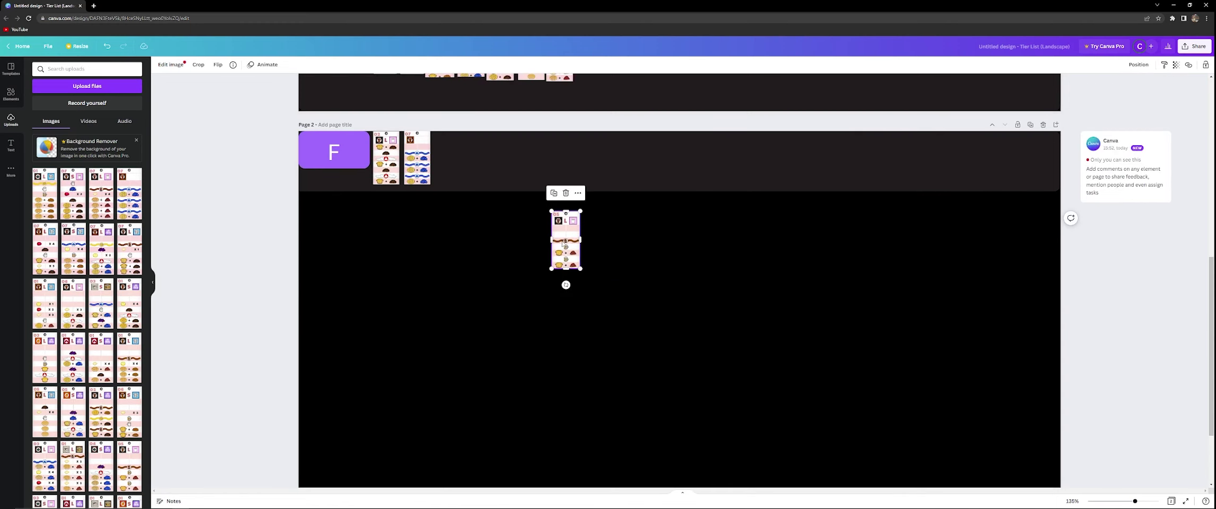
{"action": "left_click_drag", "start_coordinate": [563, 244], "coordinate": [474, 125]}
{"action": "scroll", "coordinate": [564, 237], "scroll_direction": "up", "scroll_amount": 10}
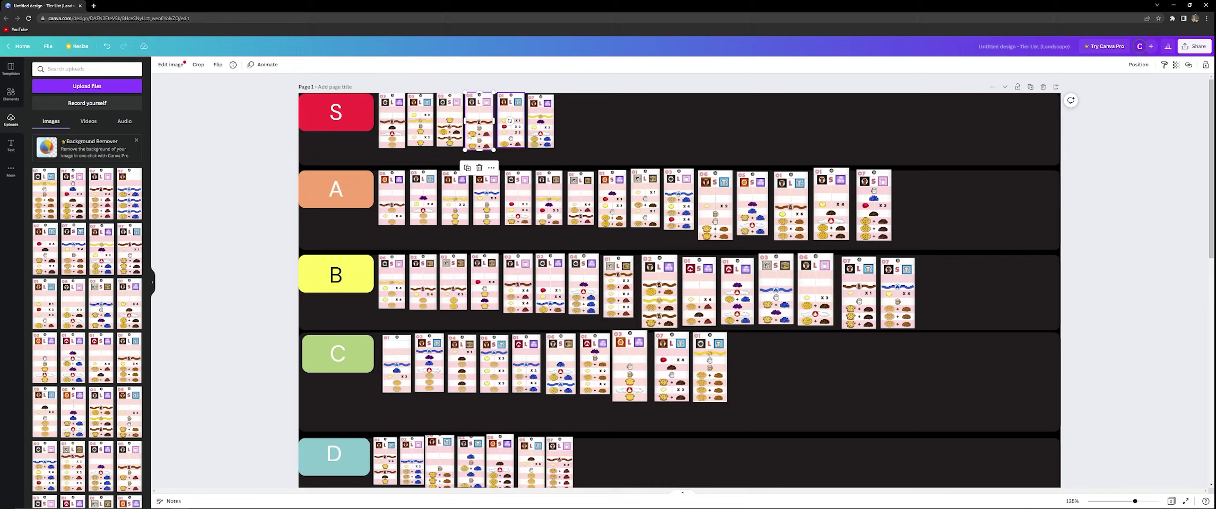
Enlarge the second S-row ticket, 03 with yellow syrup, on page 2, shrink it and return it to its place in the S row
{"action": "left_click_drag", "start_coordinate": [421, 126], "coordinate": [684, 373]}
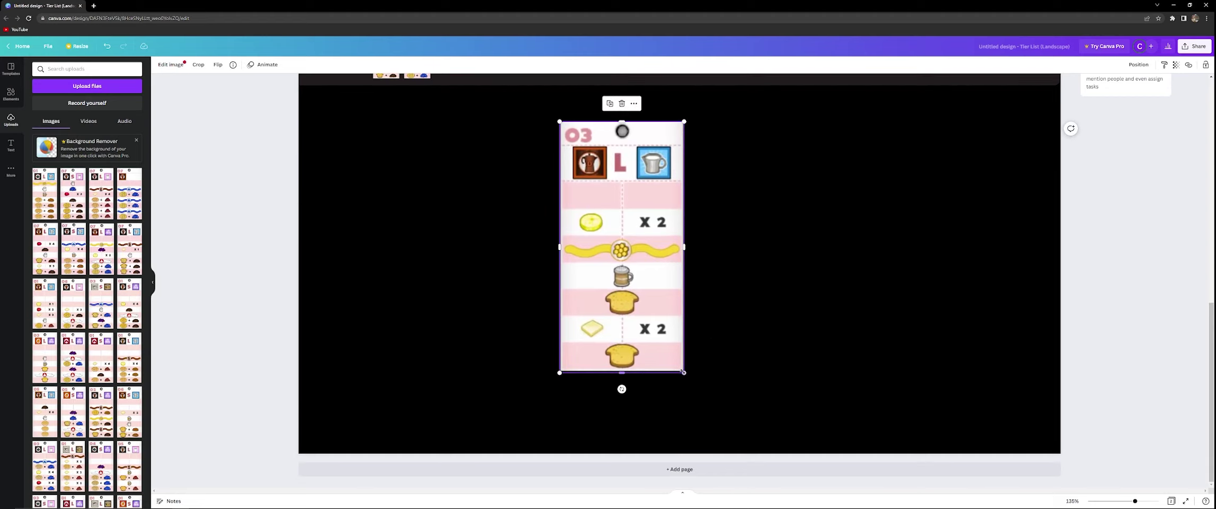
{"action": "left_click_drag", "start_coordinate": [685, 373], "coordinate": [526, 254]}
{"action": "scroll", "coordinate": [651, 269], "scroll_direction": "up", "scroll_amount": 3}
{"action": "scroll", "coordinate": [572, 283], "scroll_direction": "up", "scroll_amount": 6}
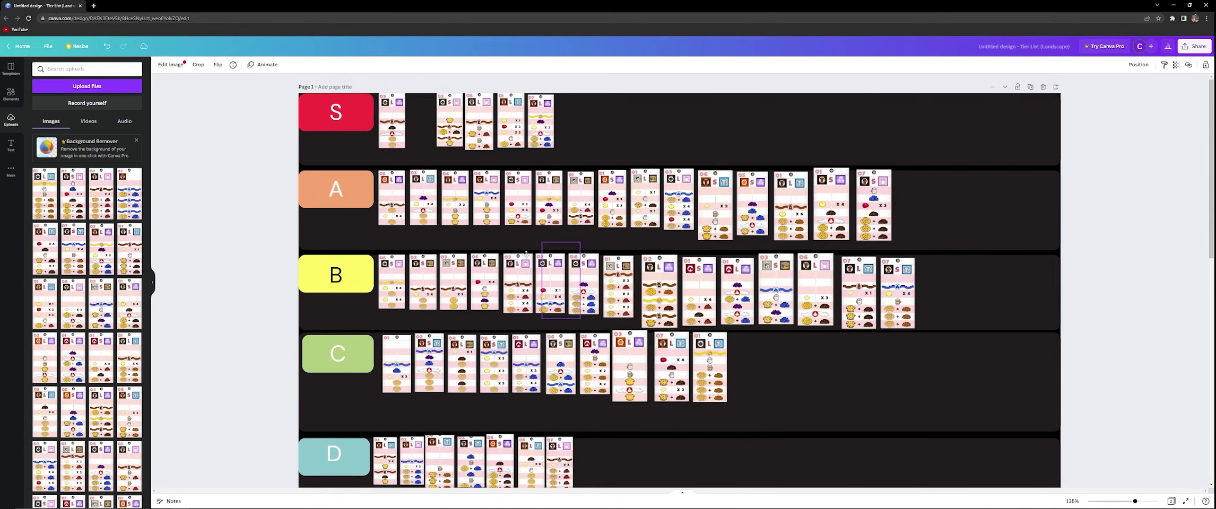
{"action": "left_click_drag", "start_coordinate": [425, 126], "coordinate": [425, 127]}
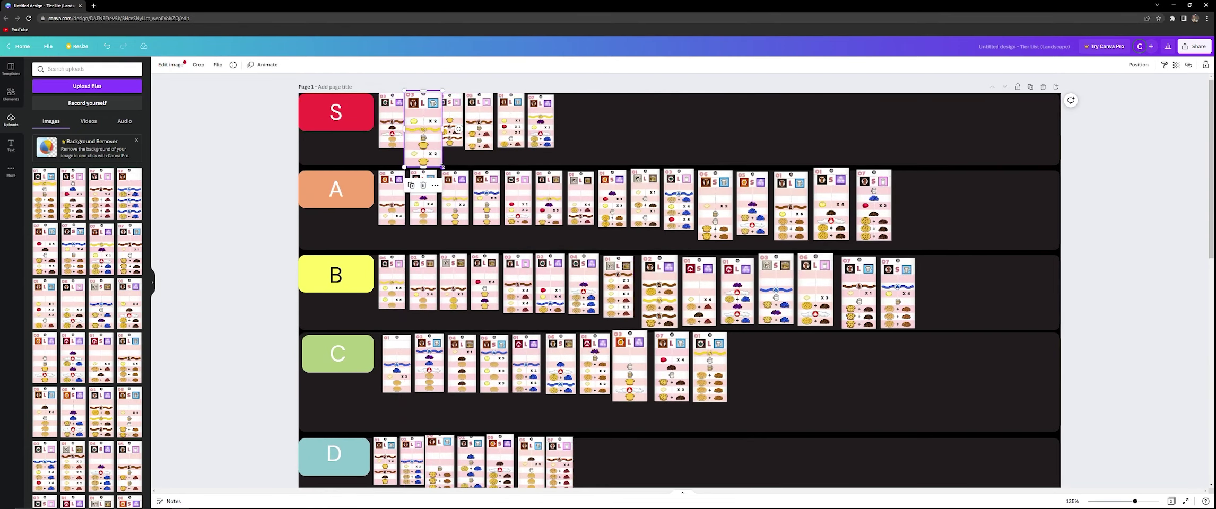
{"action": "left_click_drag", "start_coordinate": [443, 167], "coordinate": [421, 128]}
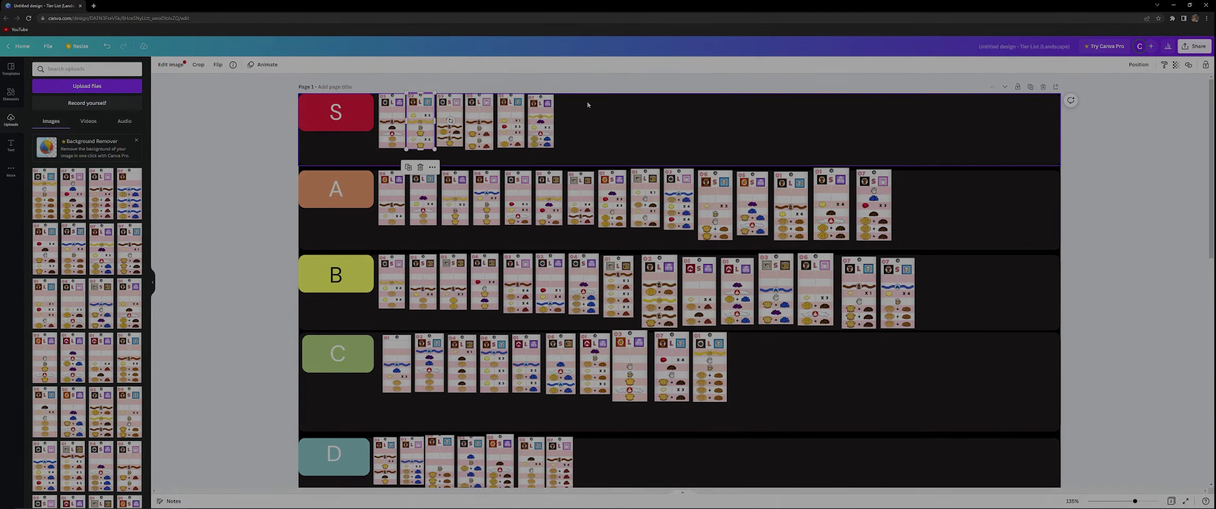